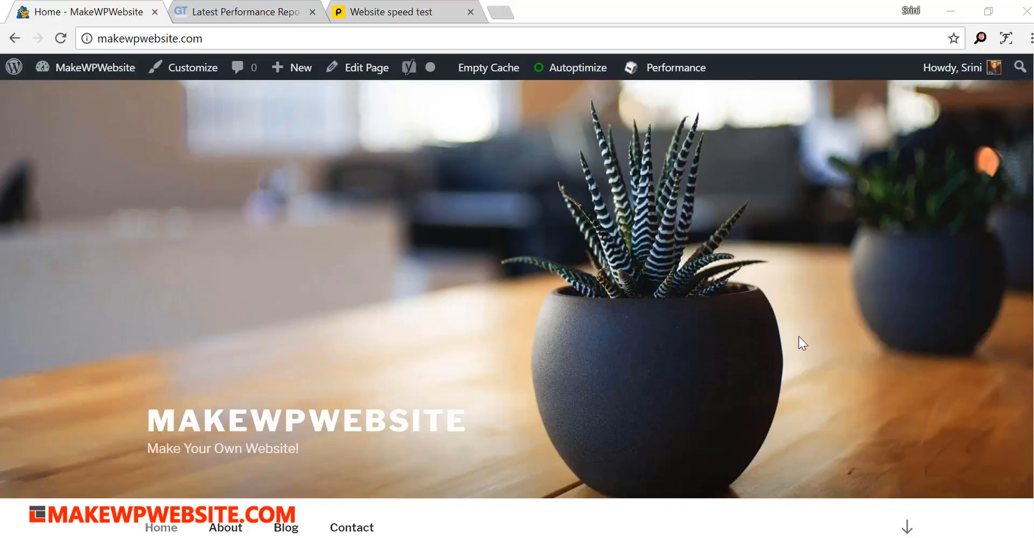
- Go from the live site to its admin dashboard and open the installed themes page
mouse_move(85, 72)
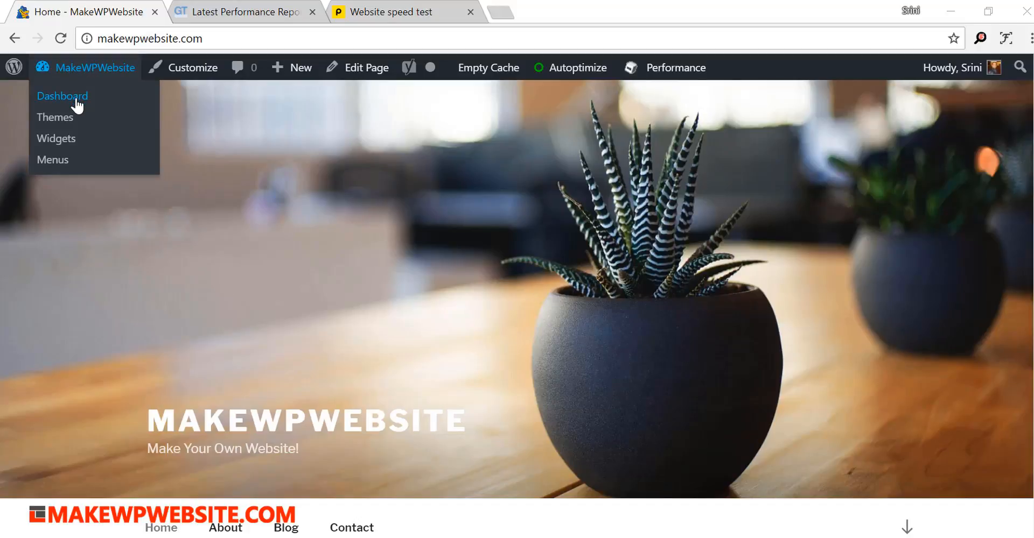
click(77, 101)
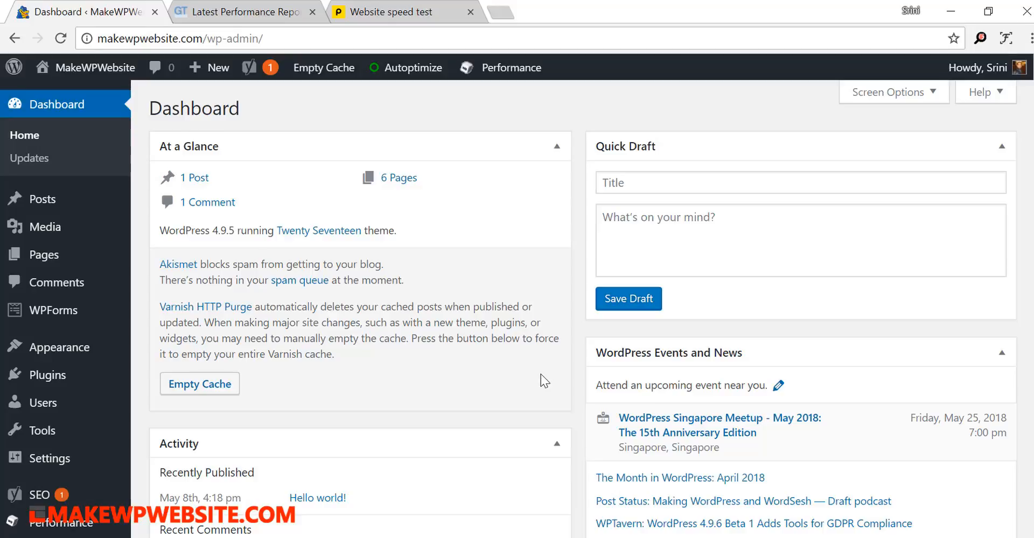
scroll(540, 374, down, 3)
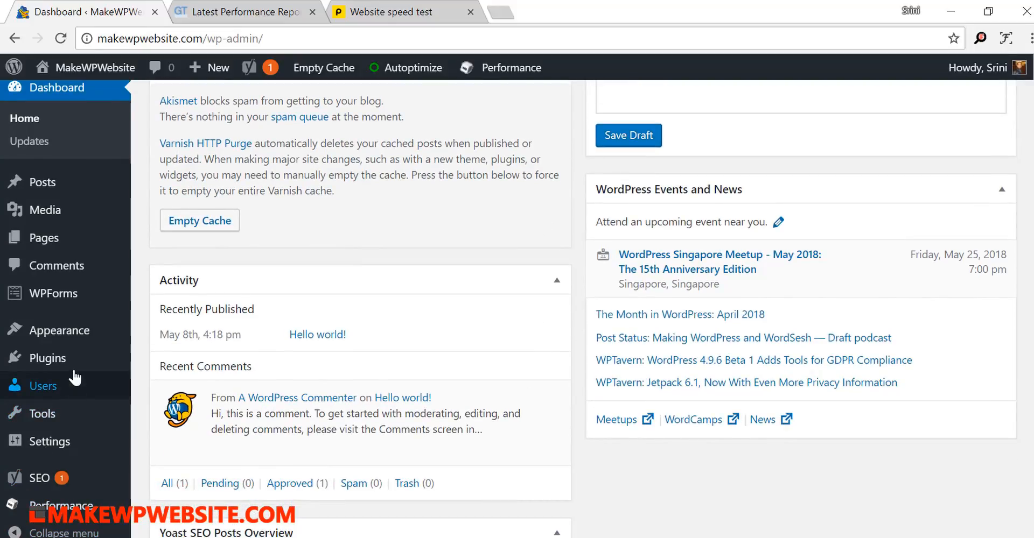
mouse_move(71, 366)
mouse_move(105, 333)
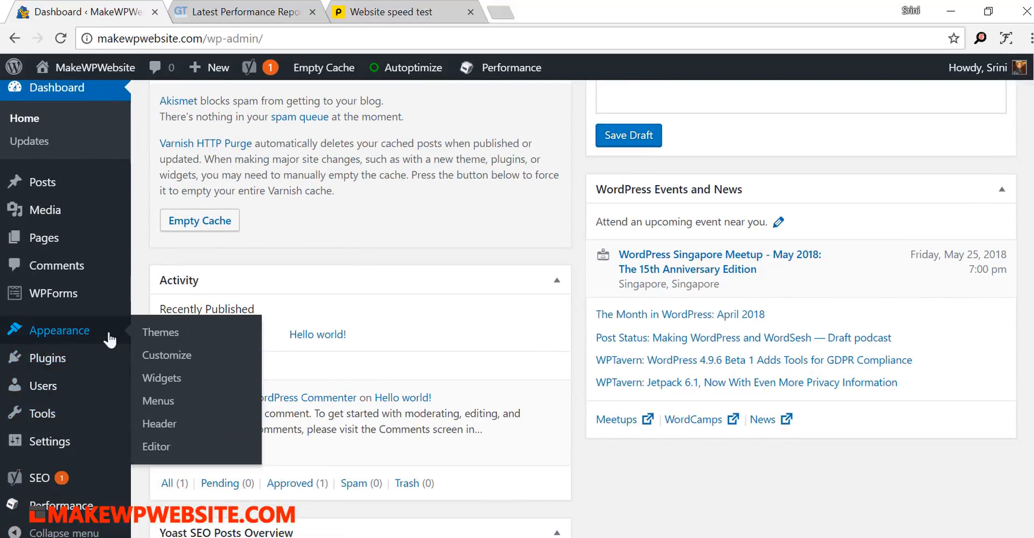
click(153, 336)
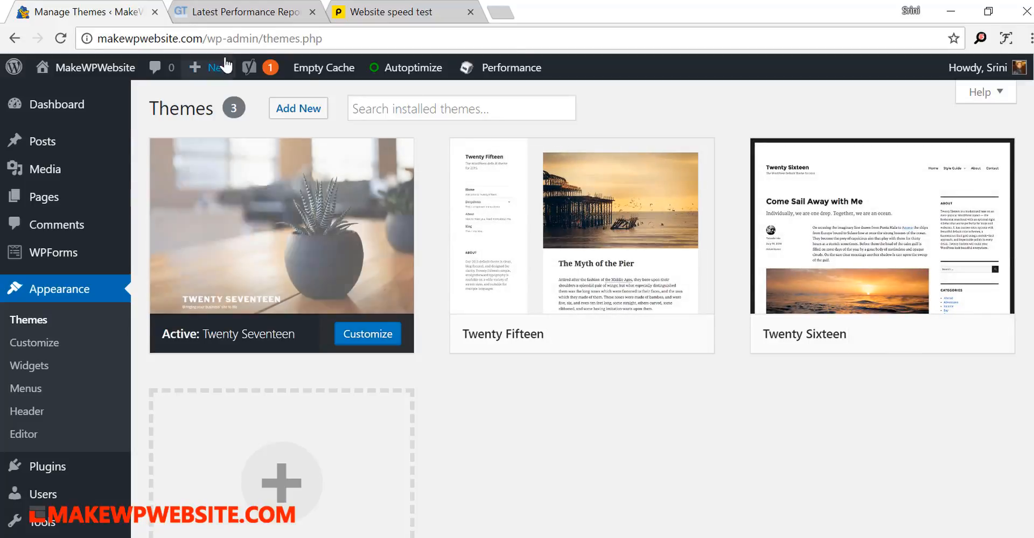
- Review the existing GTmetrix report and the Pingdom performance grade for makewpwebsite.com
click(248, 18)
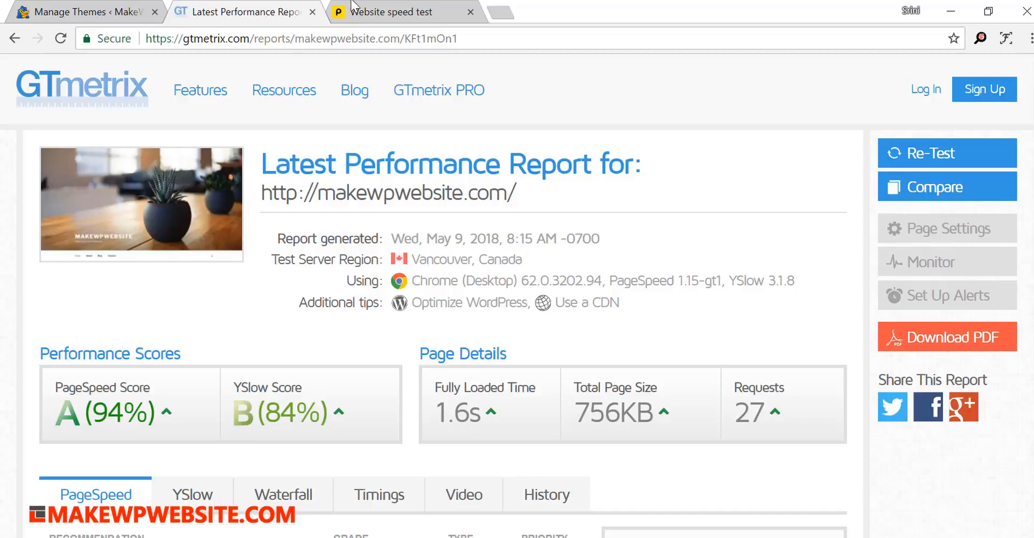
click(375, 16)
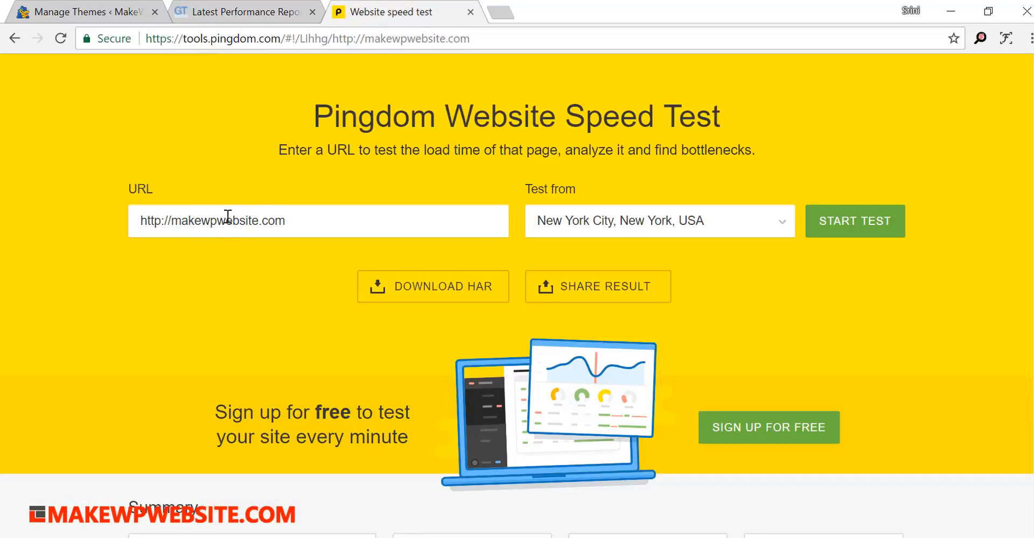
scroll(365, 288, down, 5)
double_click(486, 338)
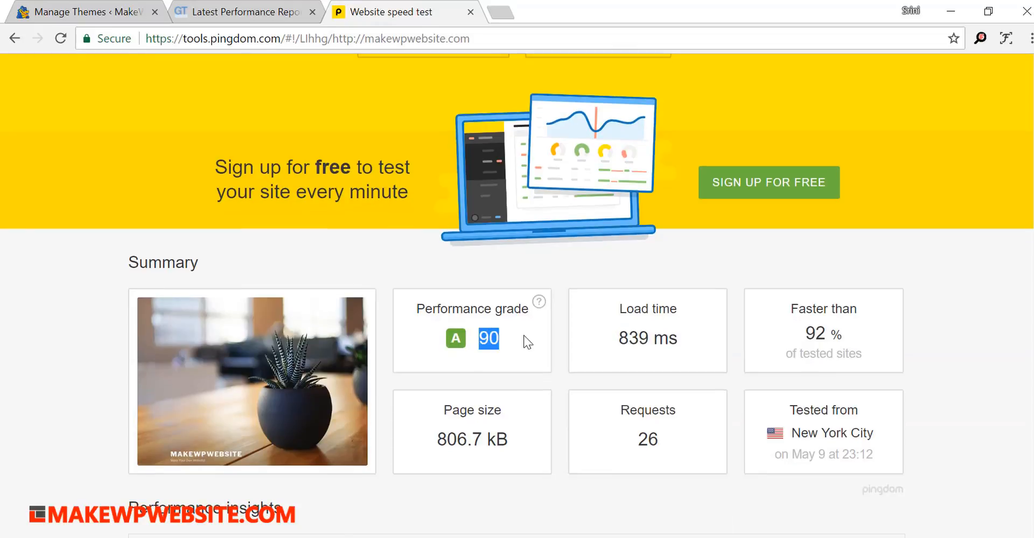
- Activate the Twenty Sixteen theme and look over the site's homepage in a new browser tab
click(78, 10)
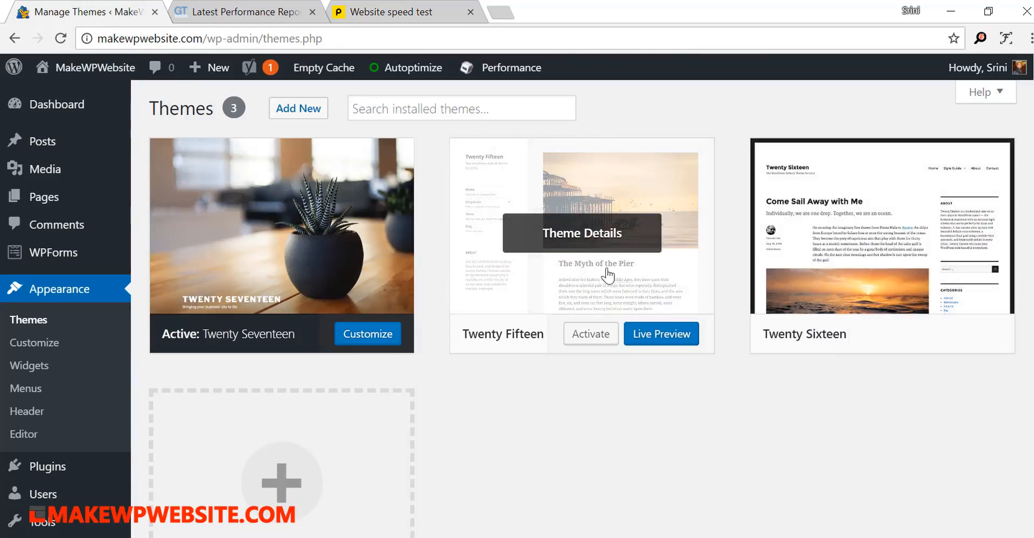
click(884, 344)
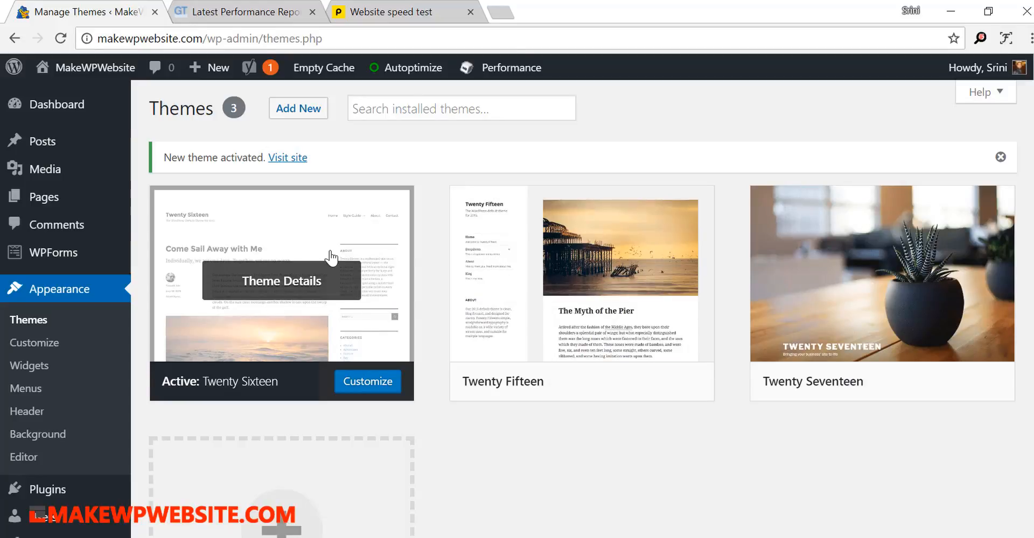
right_click(280, 158)
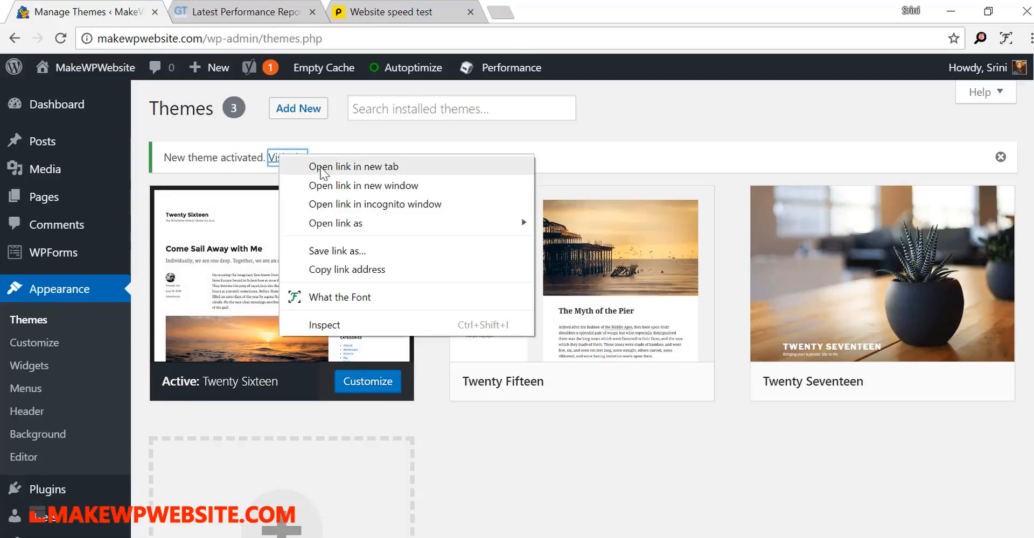
click(288, 164)
click(231, 11)
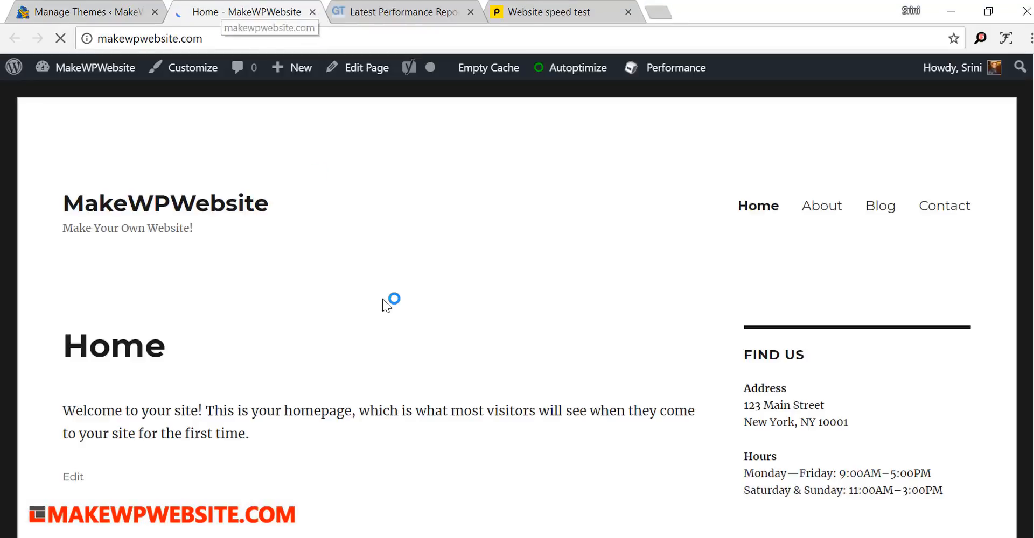
scroll(386, 302, down, 8)
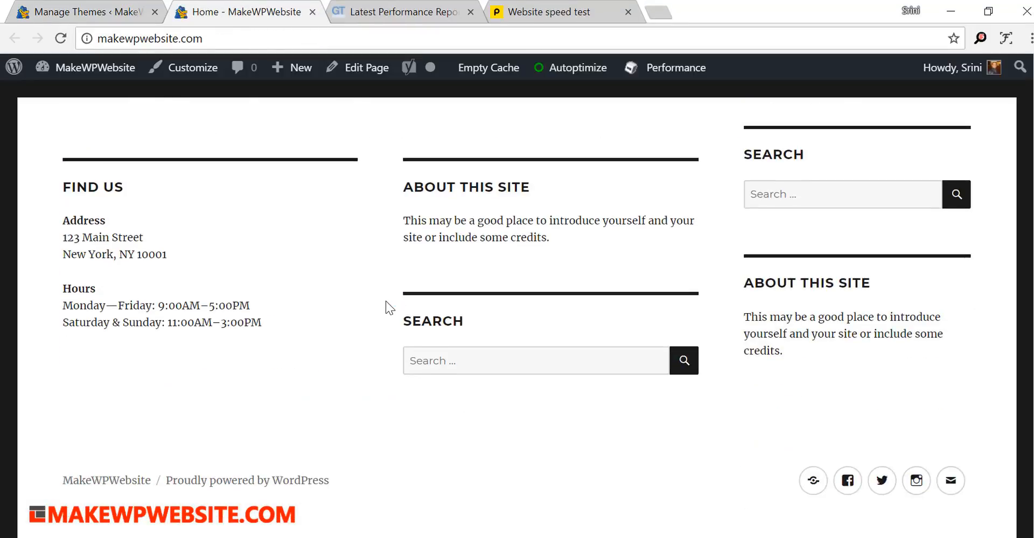
scroll(386, 301, up, 8)
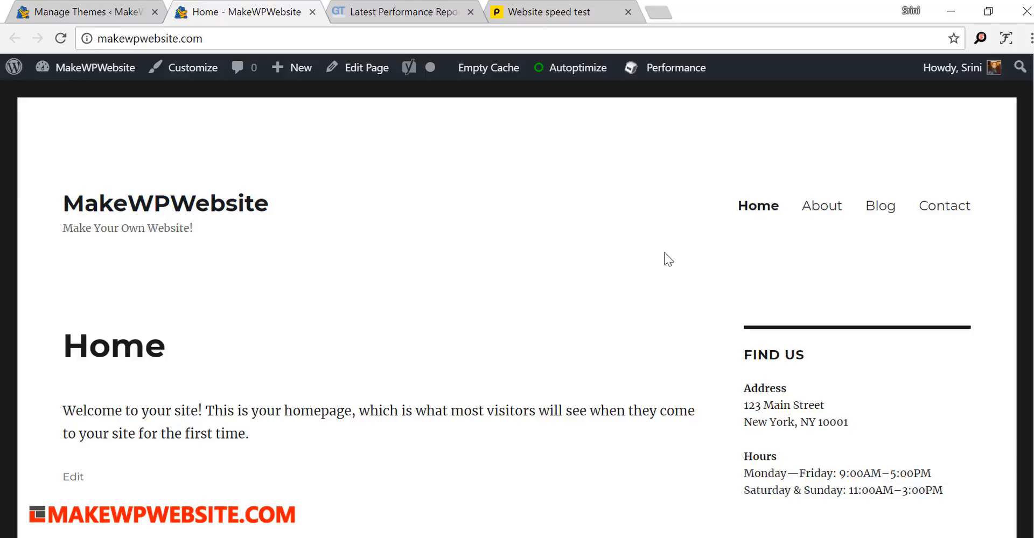
scroll(840, 251, down, 5)
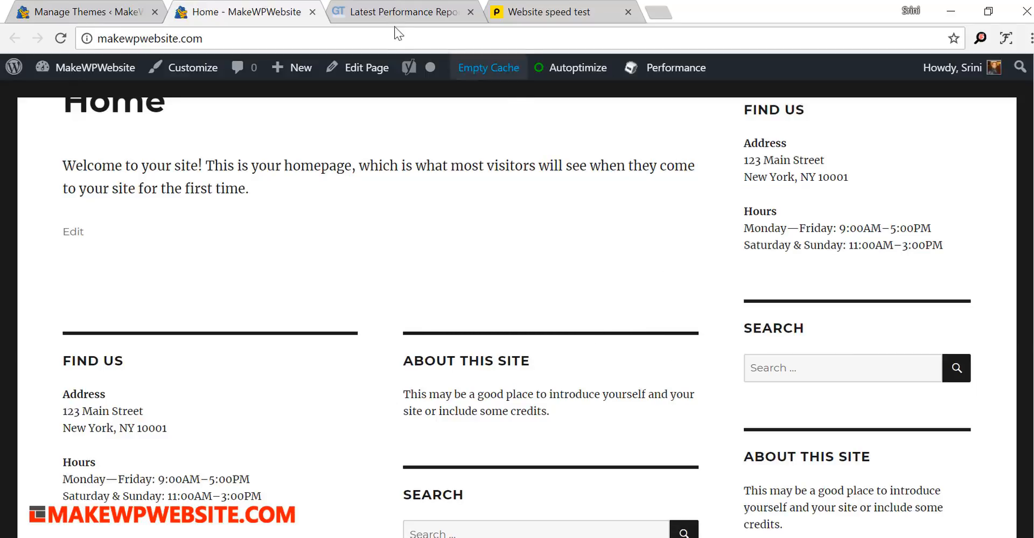
click(386, 12)
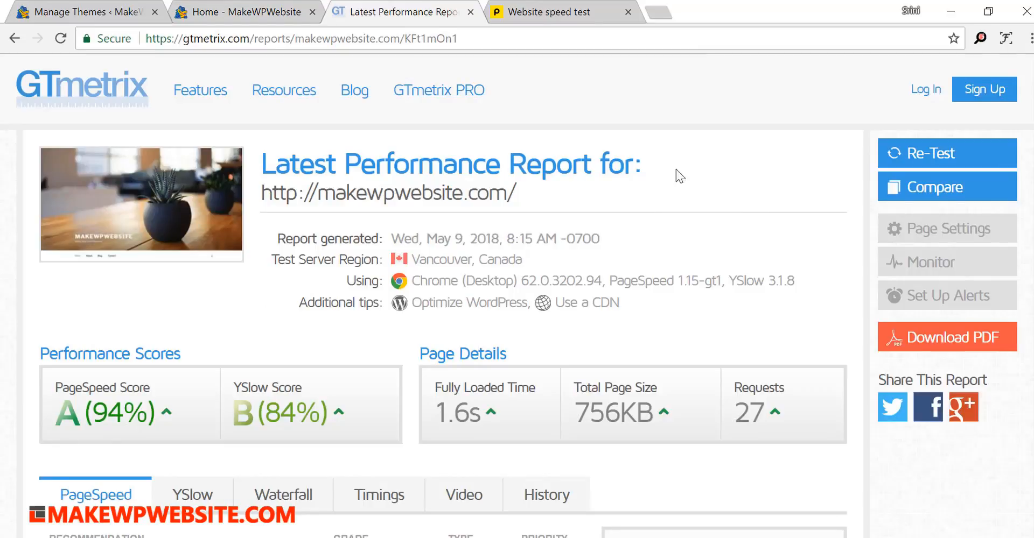
click(15, 38)
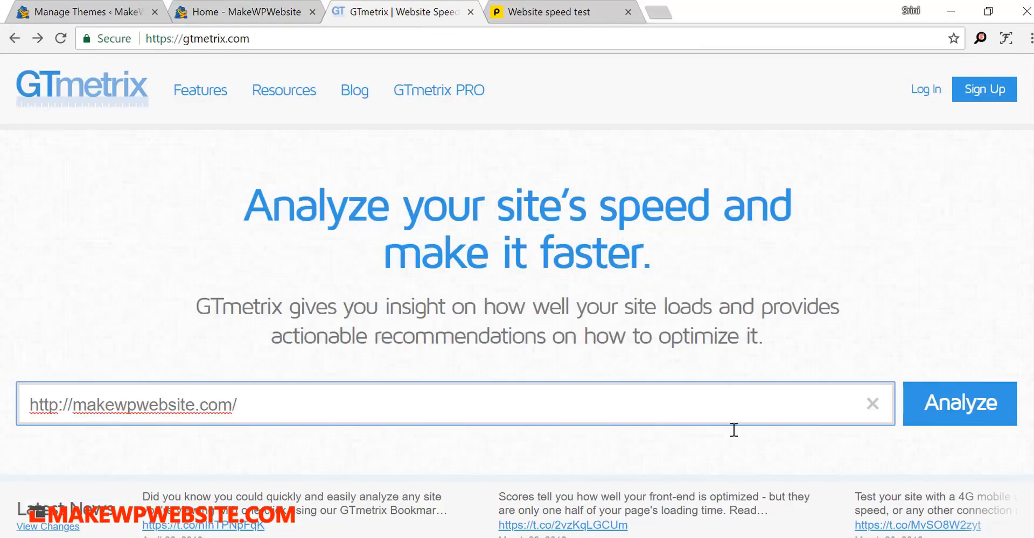
click(945, 412)
click(566, 11)
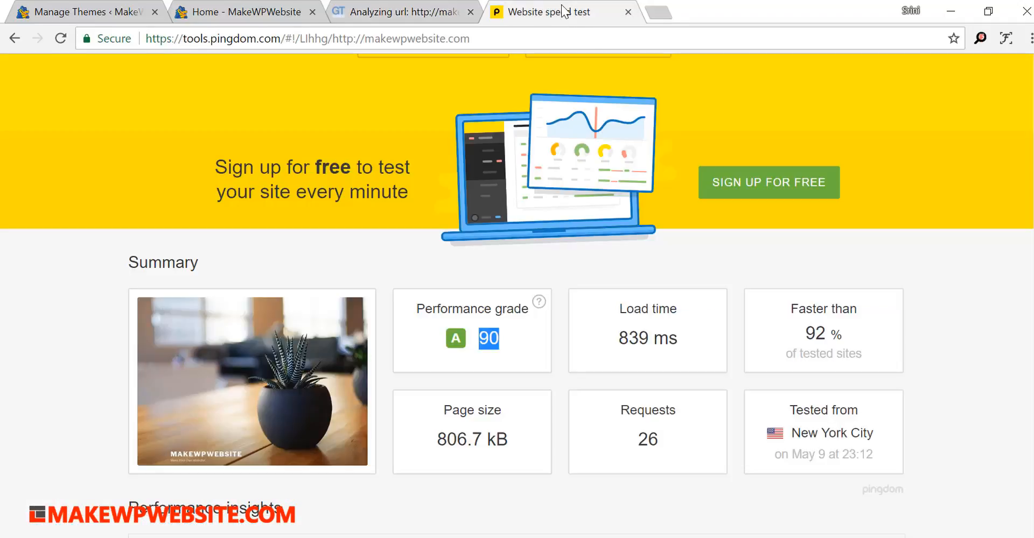
click(17, 41)
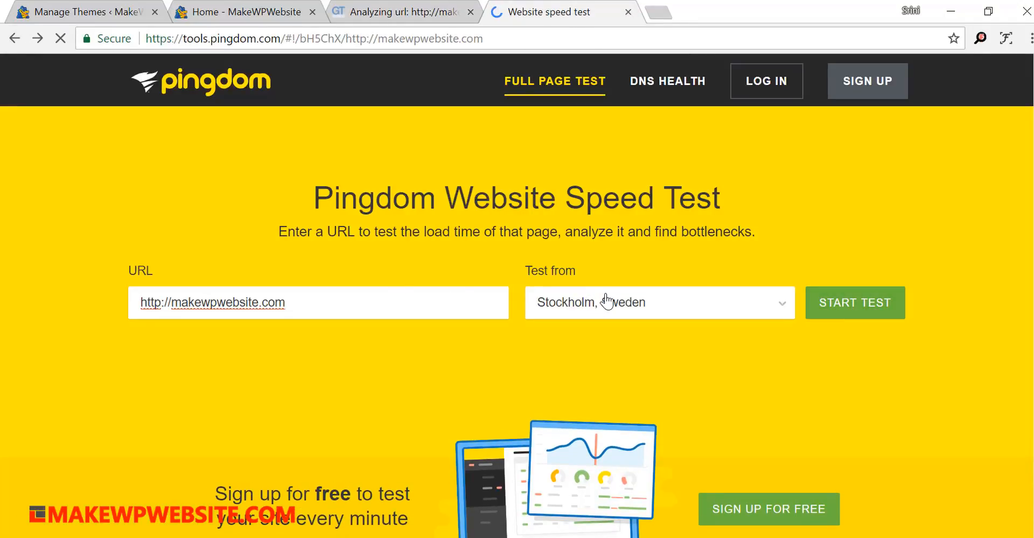
click(640, 302)
click(734, 363)
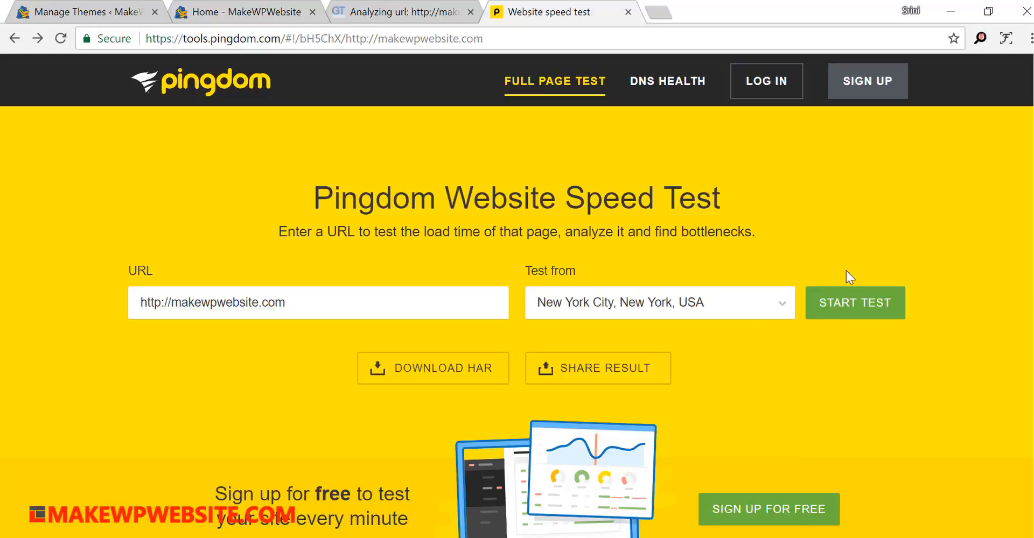
click(852, 303)
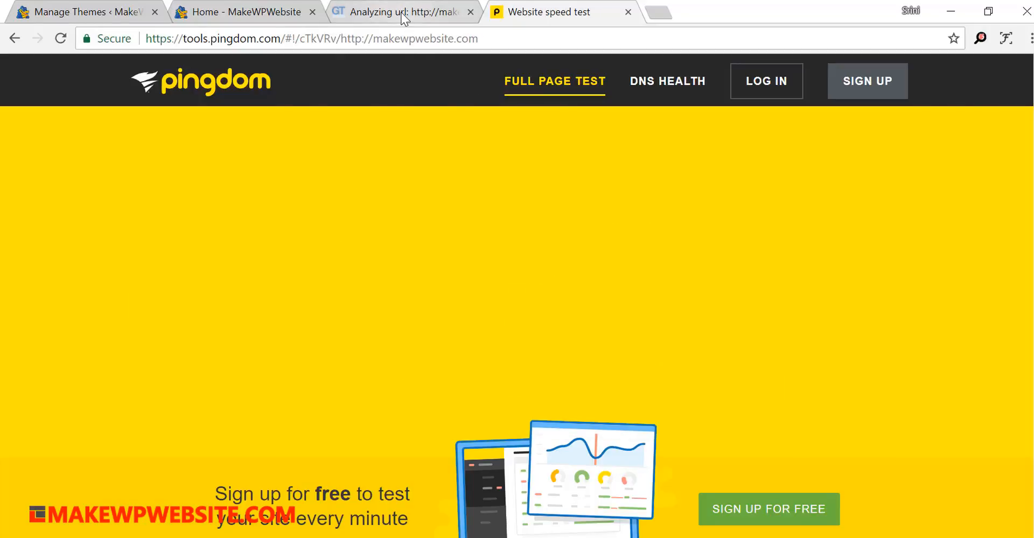
- Check the scores in the new GTmetrix report and rerun the Pingdom test from New York City
click(400, 12)
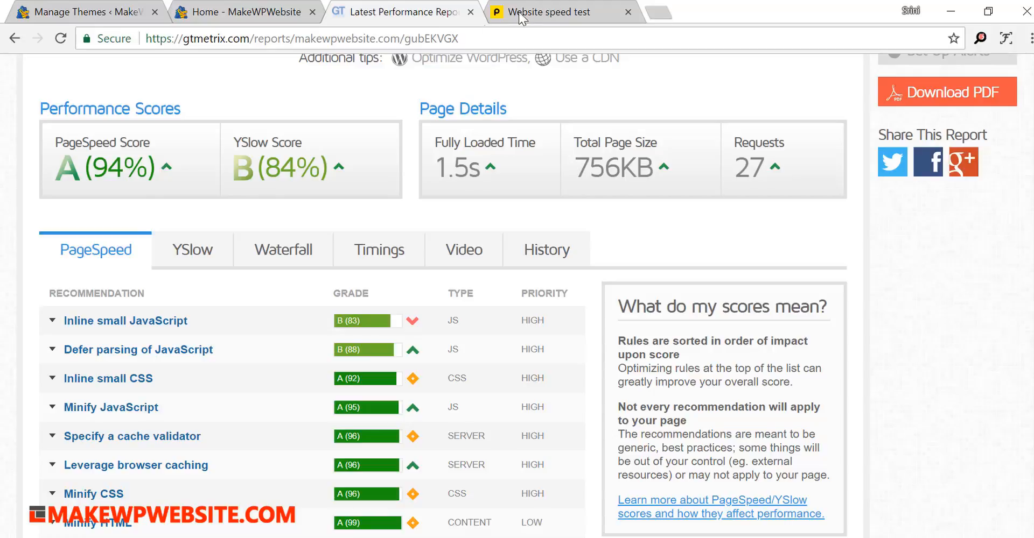
click(524, 13)
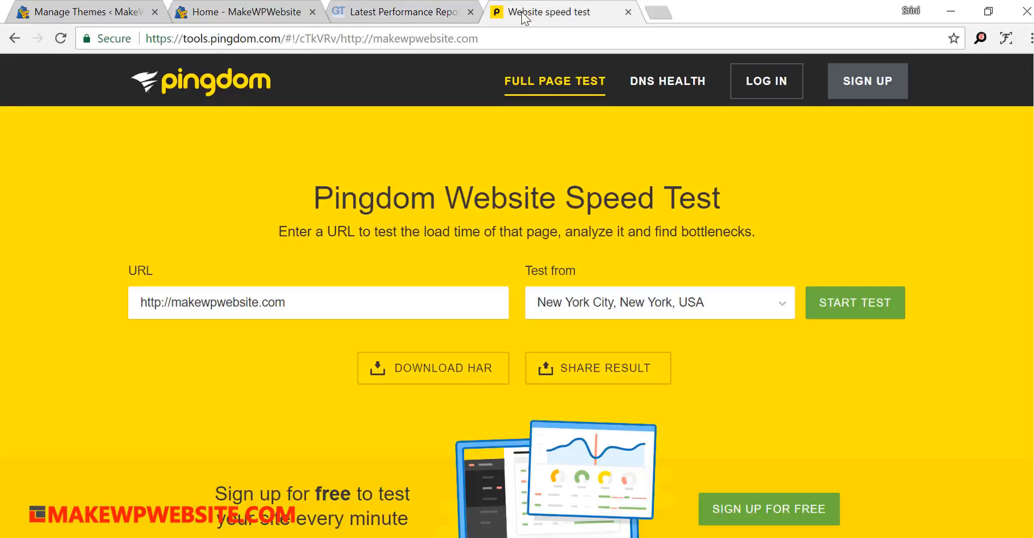
click(877, 308)
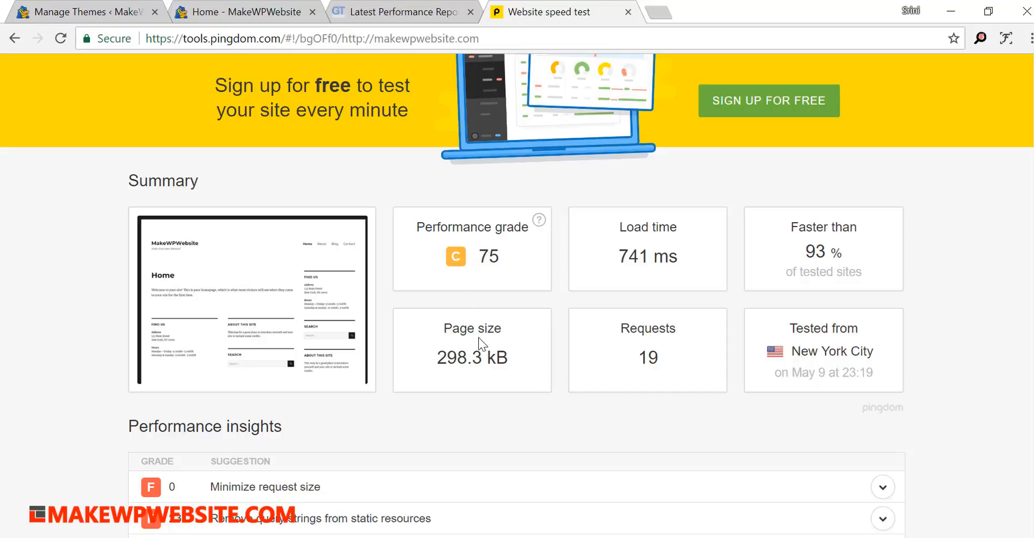
- Examine the Pingdom result summary and compare it with the site's homepage in the Twenty Sixteen theme
scroll(481, 343, up, 5)
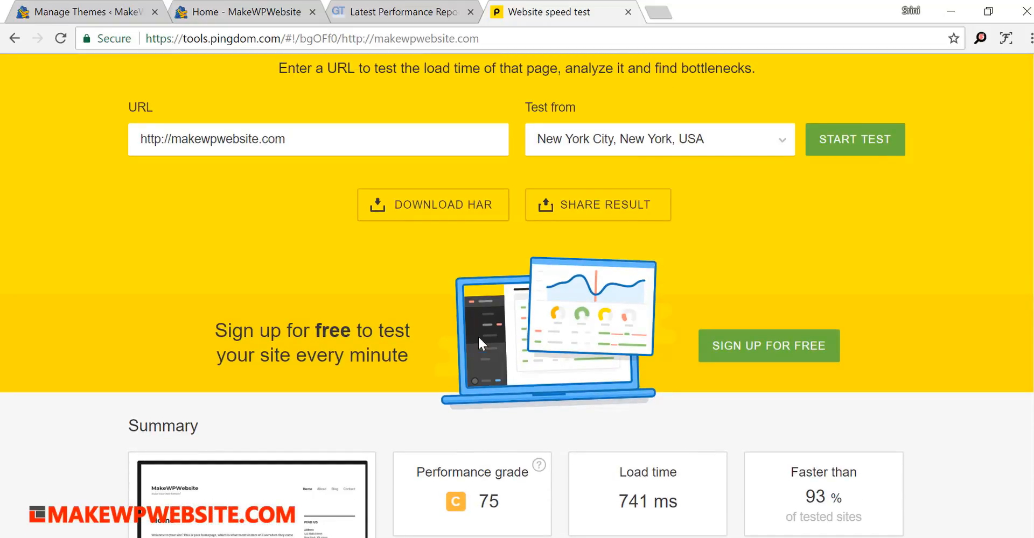
scroll(478, 343, down, 2)
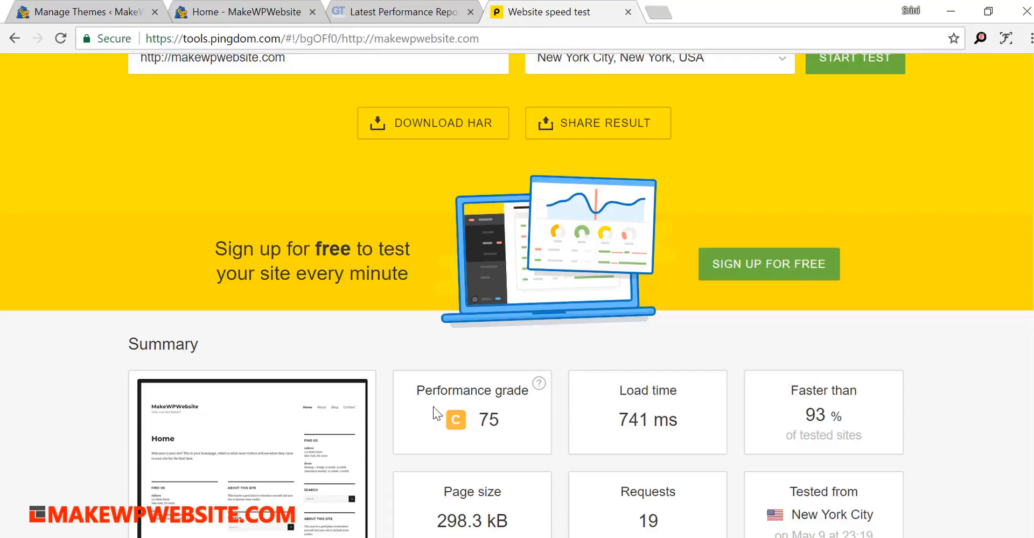
click(255, 11)
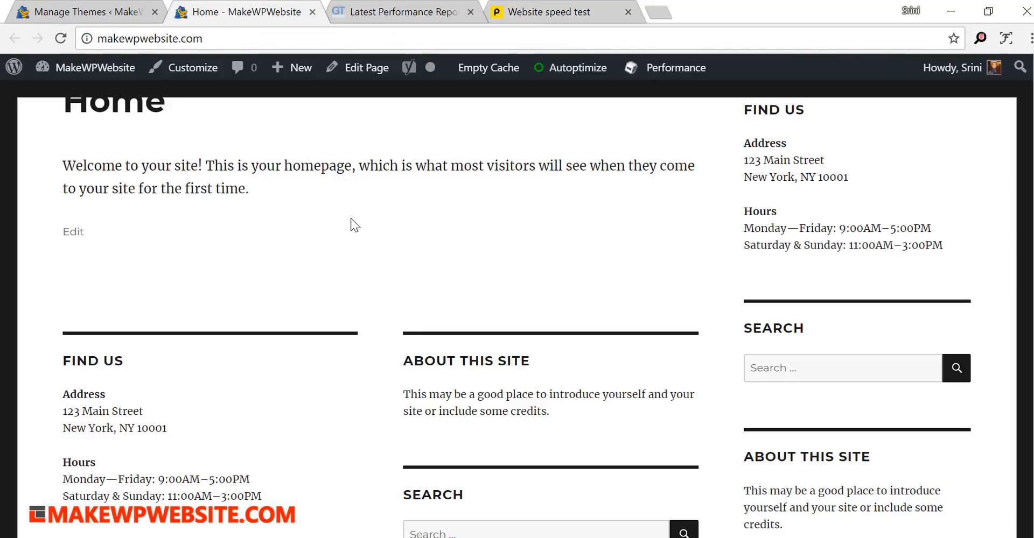
click(516, 15)
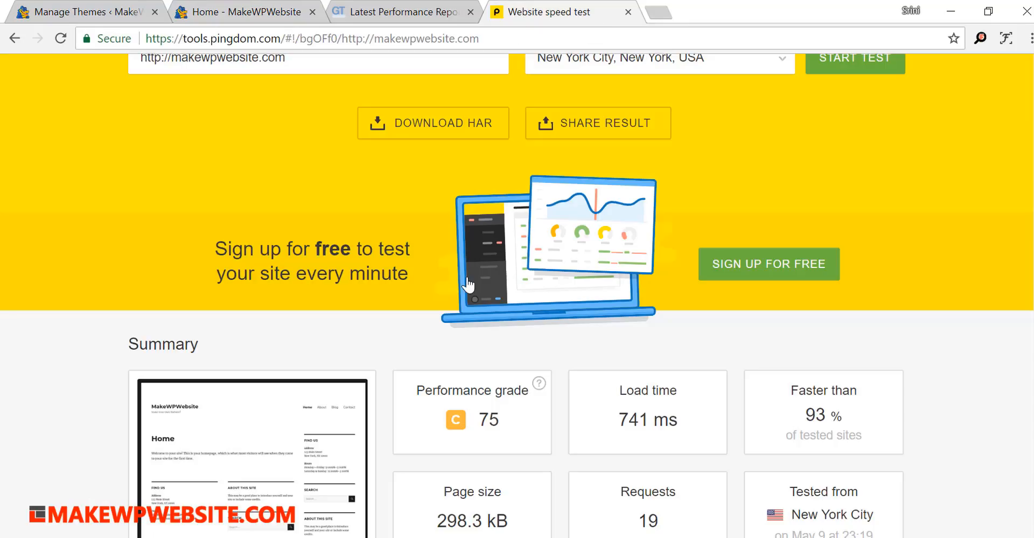
scroll(467, 281, up, 2)
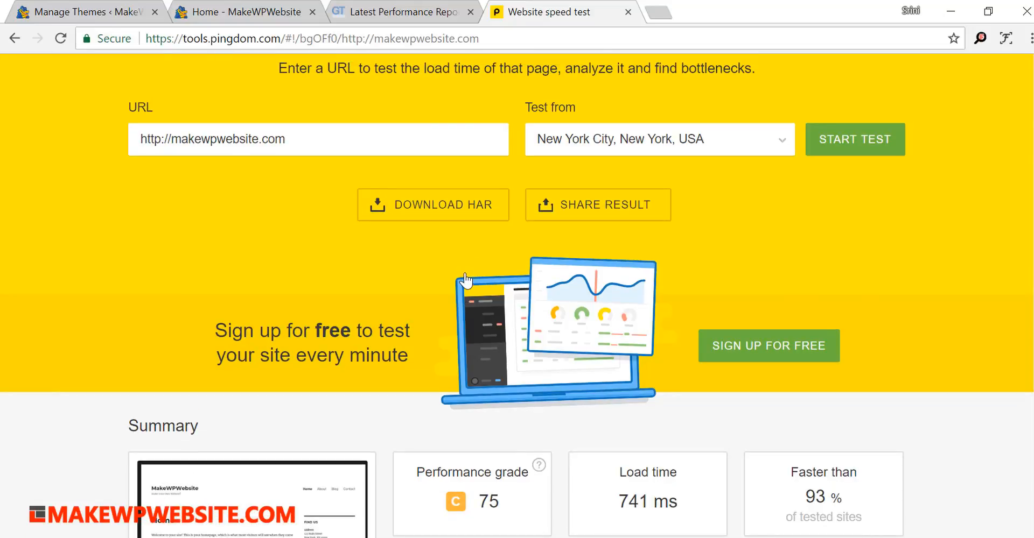
click(245, 12)
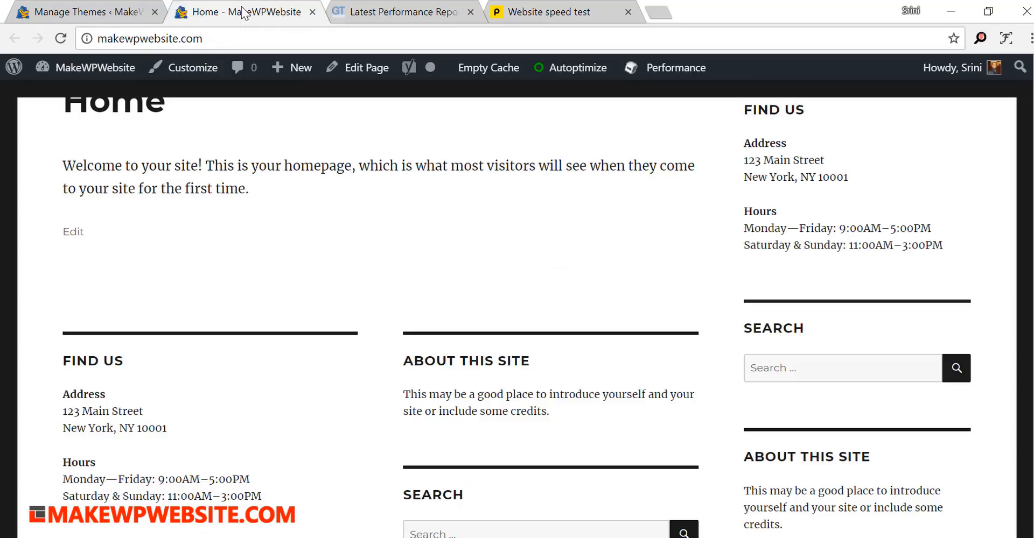
scroll(480, 292, up, 5)
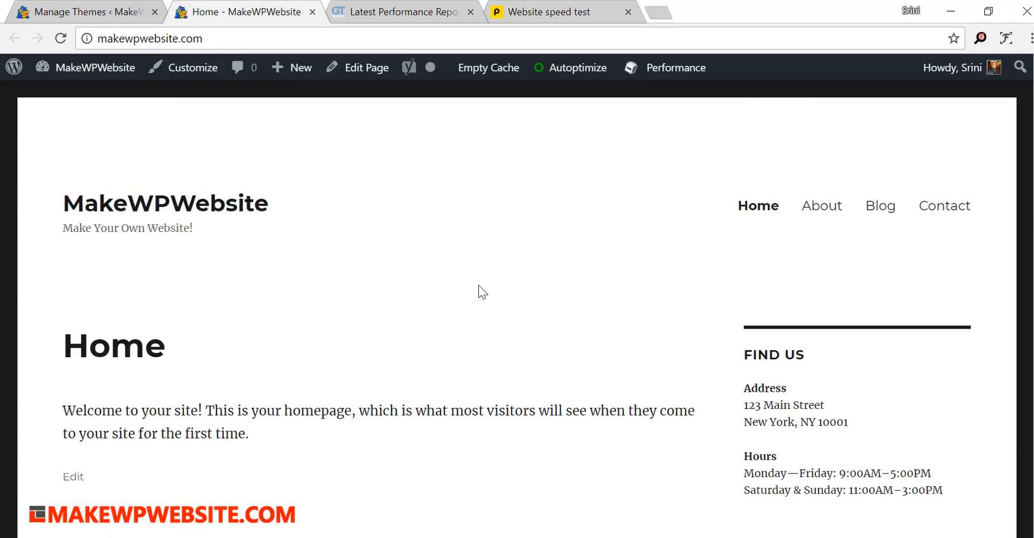
- Return from the homepage to the admin dashboard and open the installed themes list
mouse_move(43, 68)
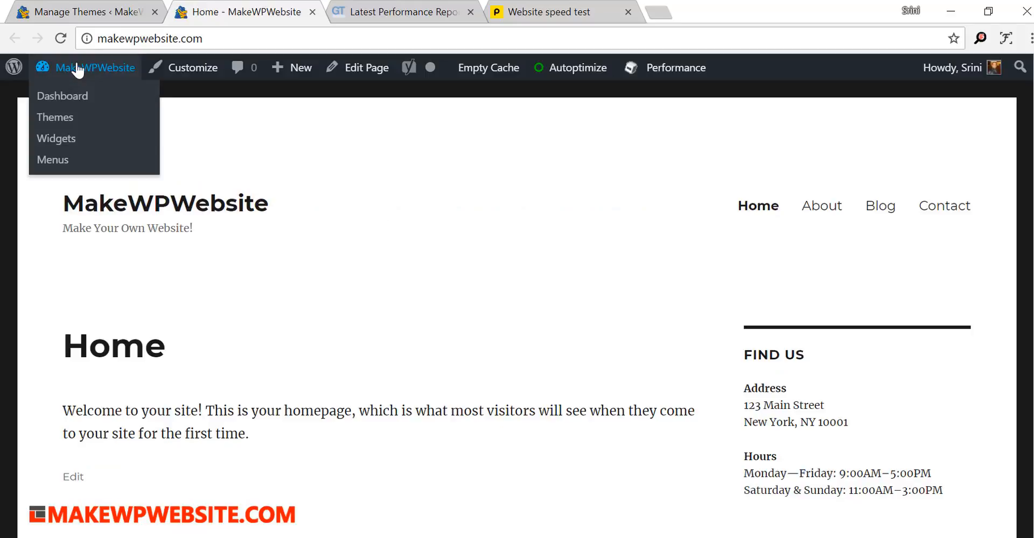
click(74, 96)
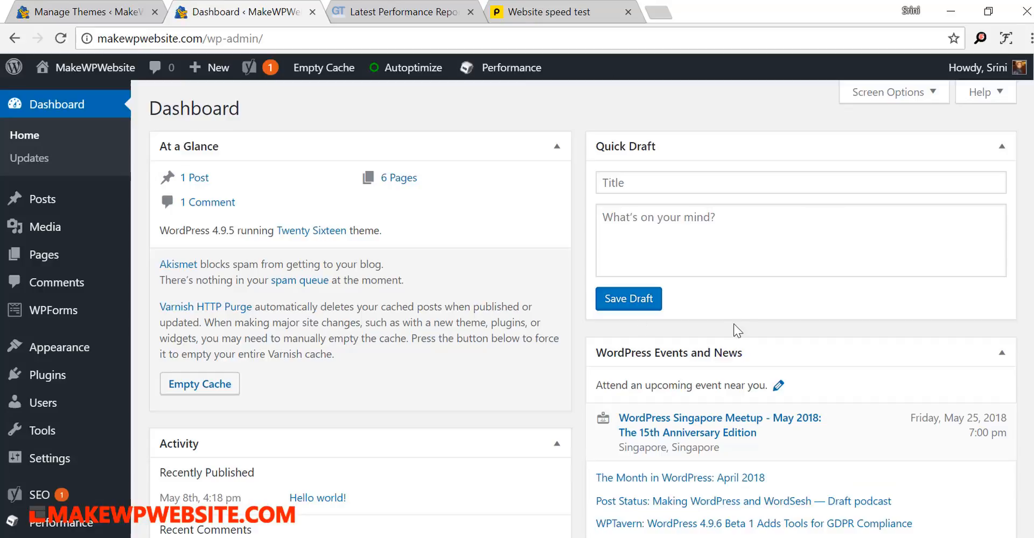
mouse_move(87, 360)
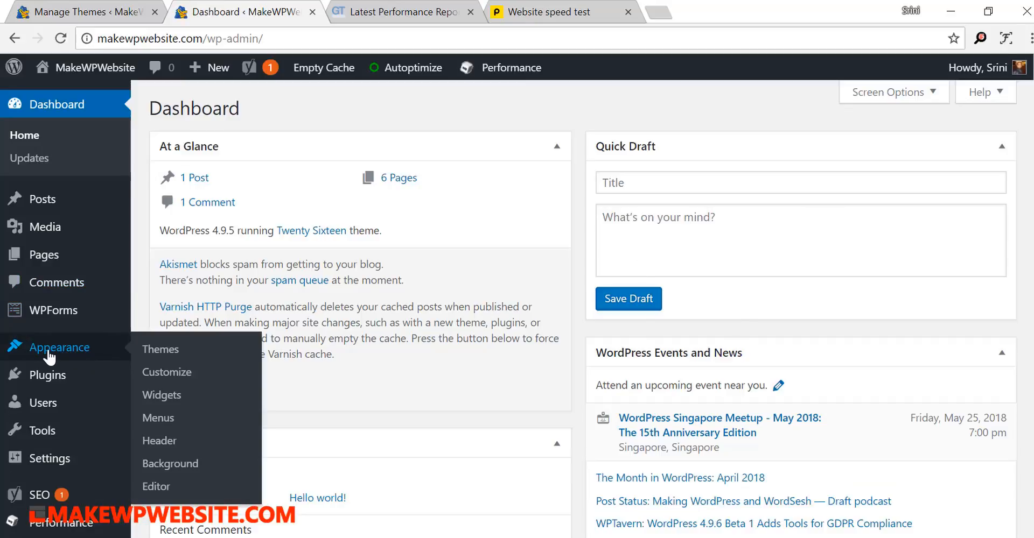
click(161, 350)
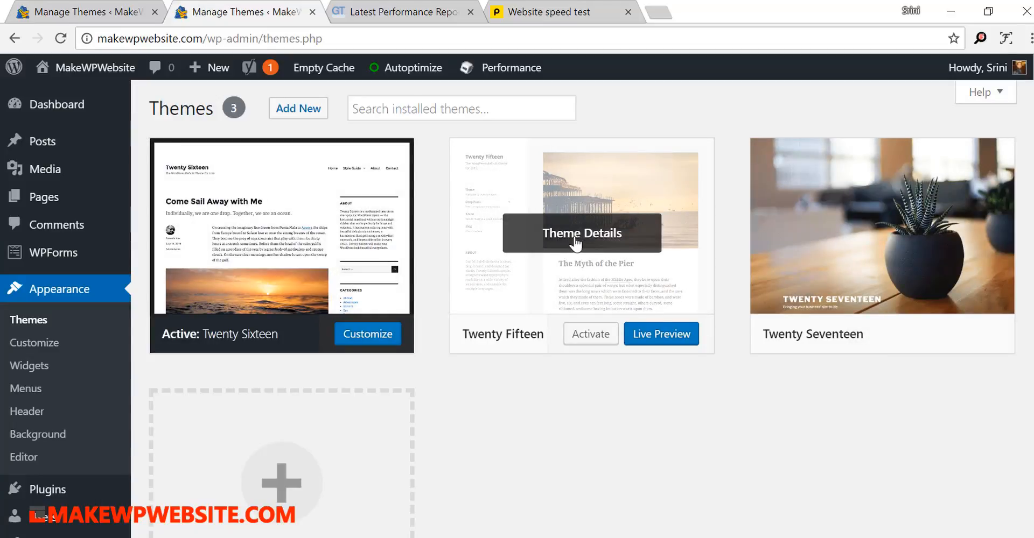
- Delete the inactive Twenty Fifteen theme from the installed themes and confirm the deletion
click(580, 245)
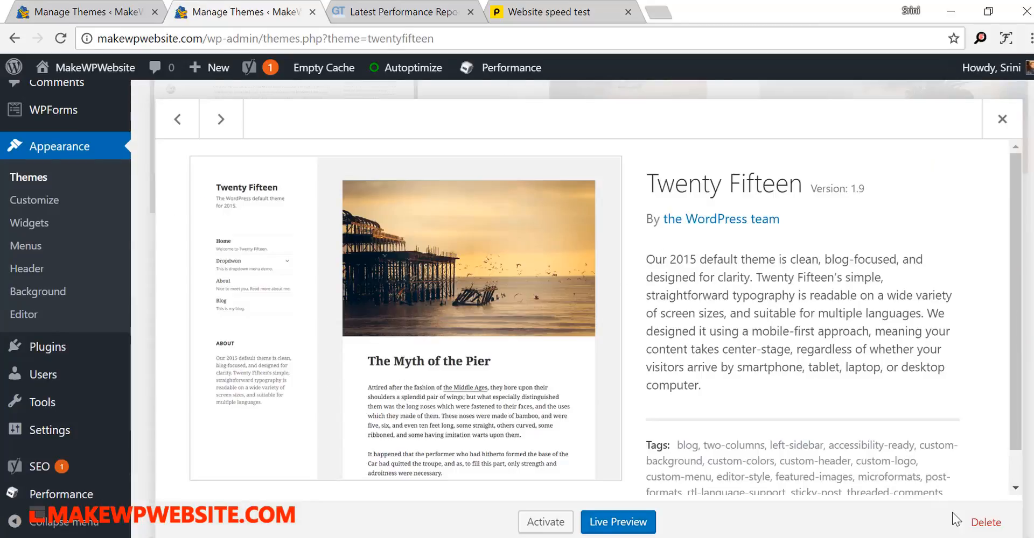
click(990, 523)
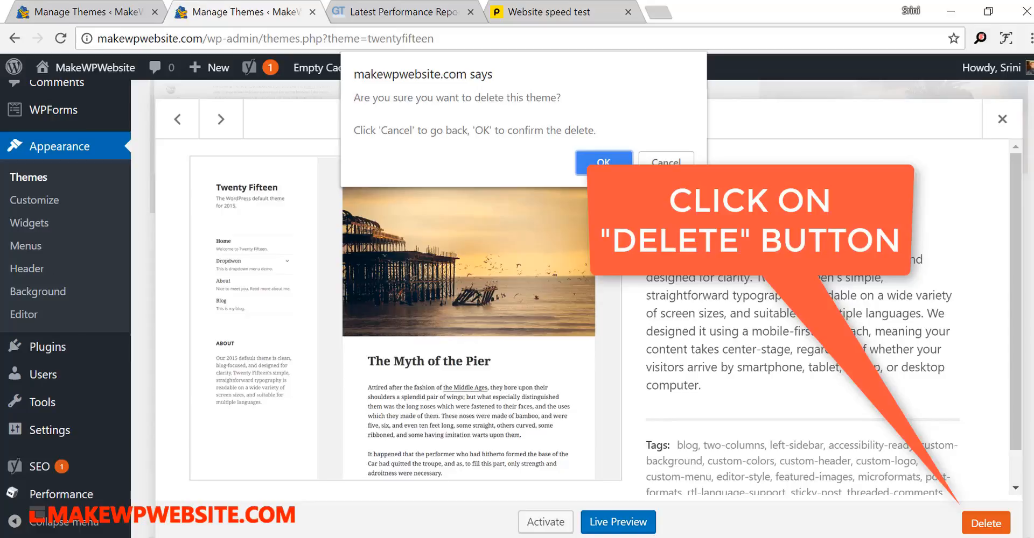
click(604, 163)
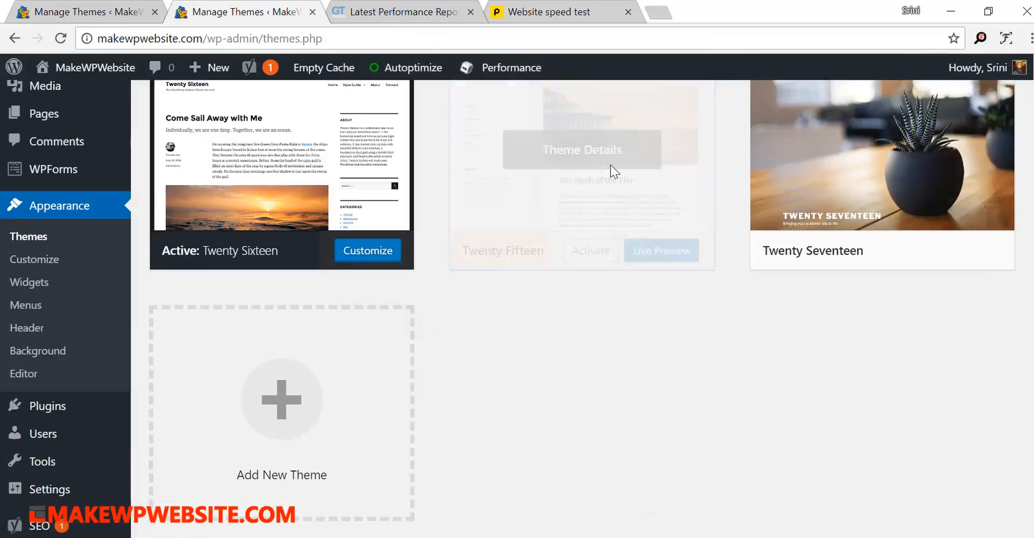
- Delete the inactive Twenty Seventeen theme from the installed themes and confirm the deletion
scroll(522, 291, up, 2)
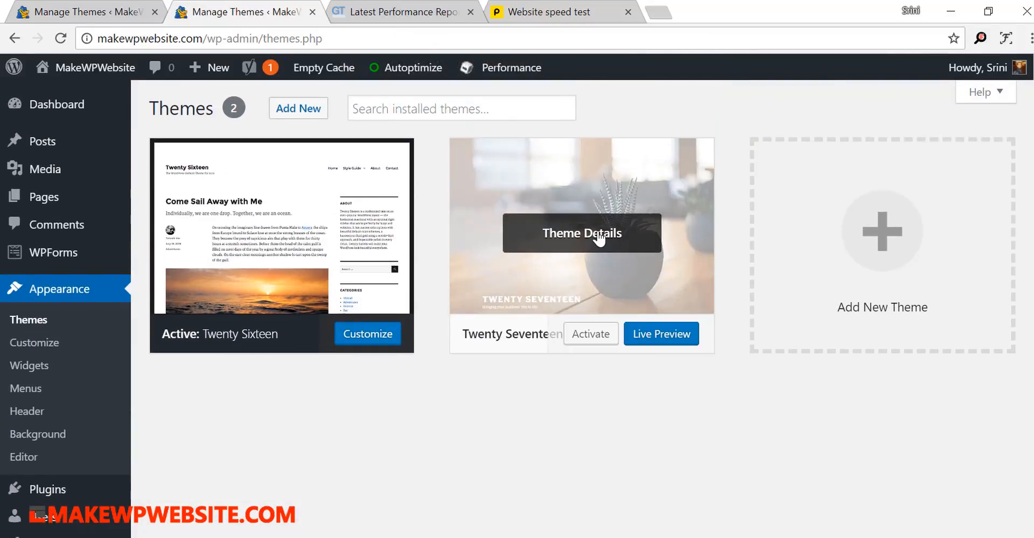
click(594, 241)
scroll(801, 303, down, 1)
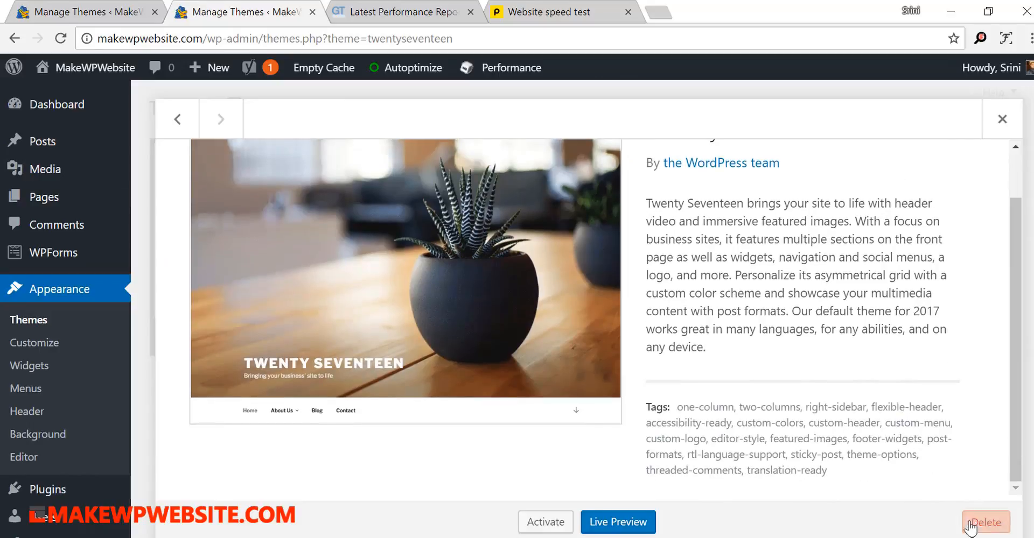
click(976, 522)
click(593, 163)
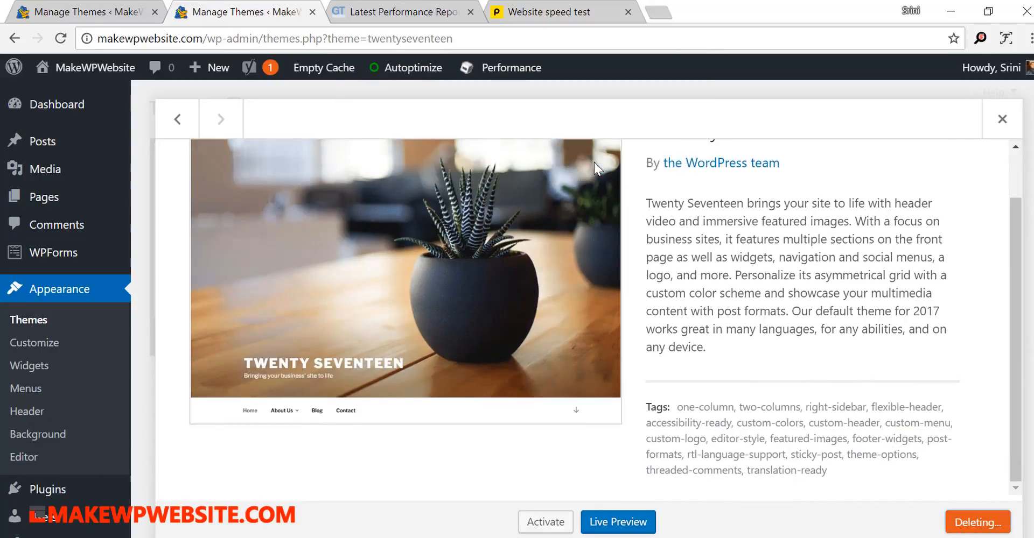
scroll(741, 254, up, 2)
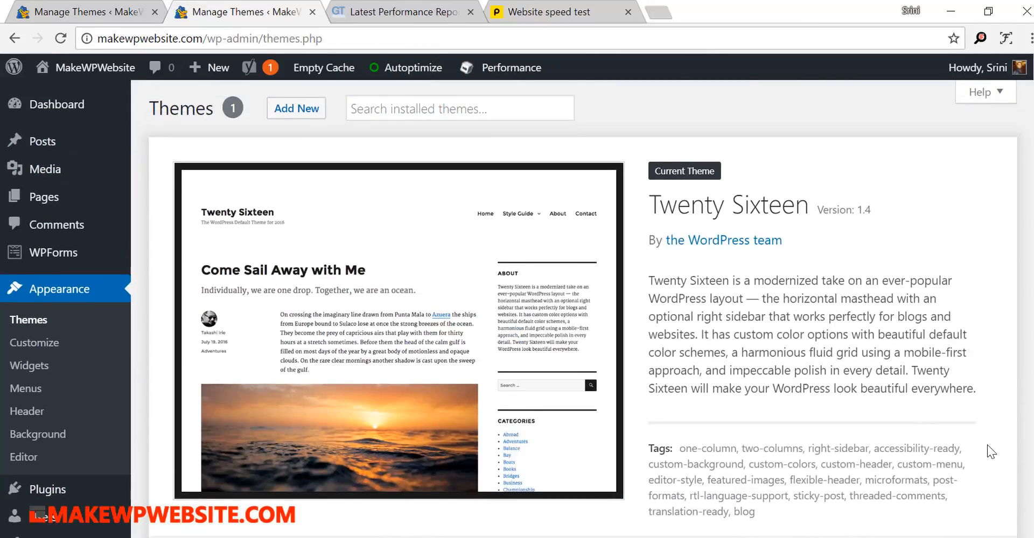
scroll(987, 445, down, 2)
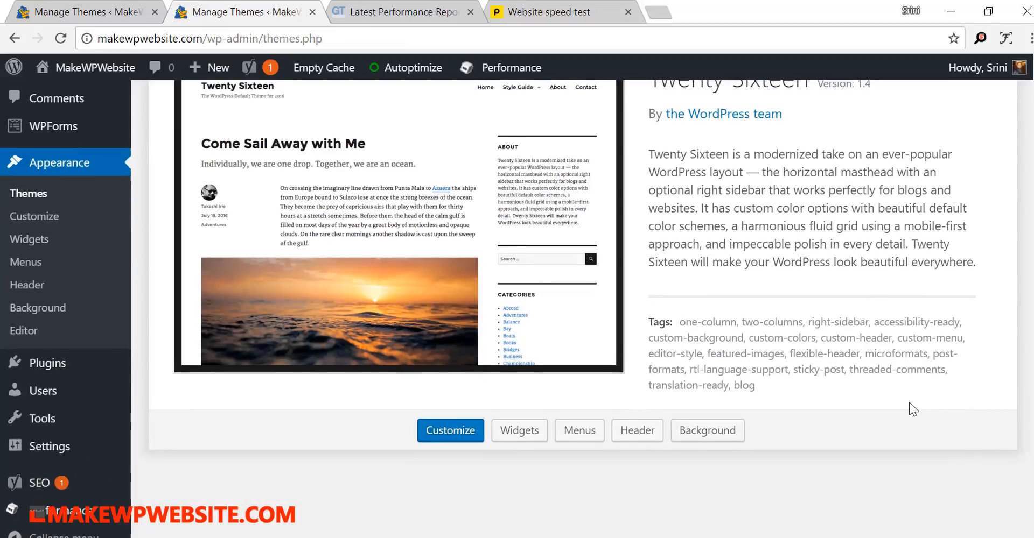
scroll(861, 396, up, 2)
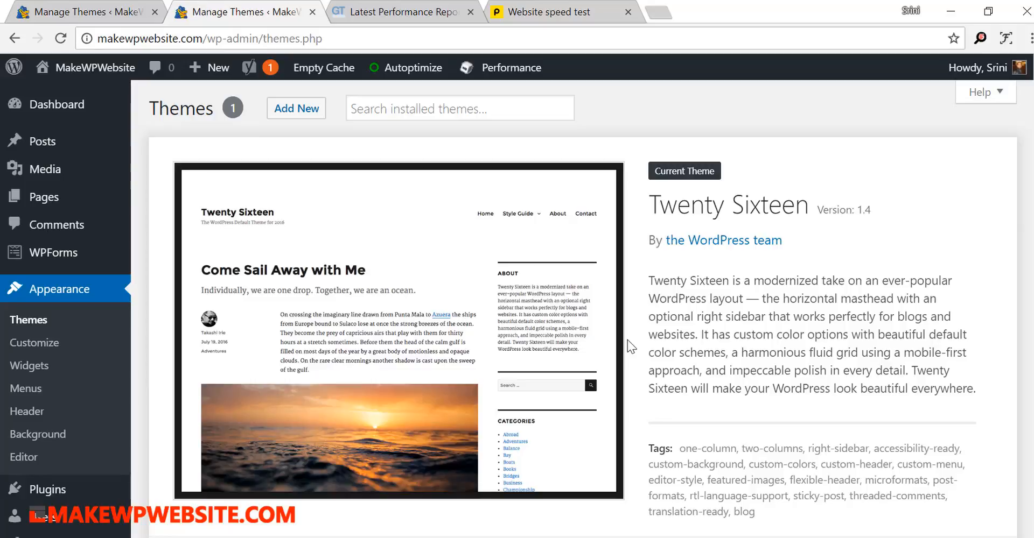
scroll(631, 347, down, 2)
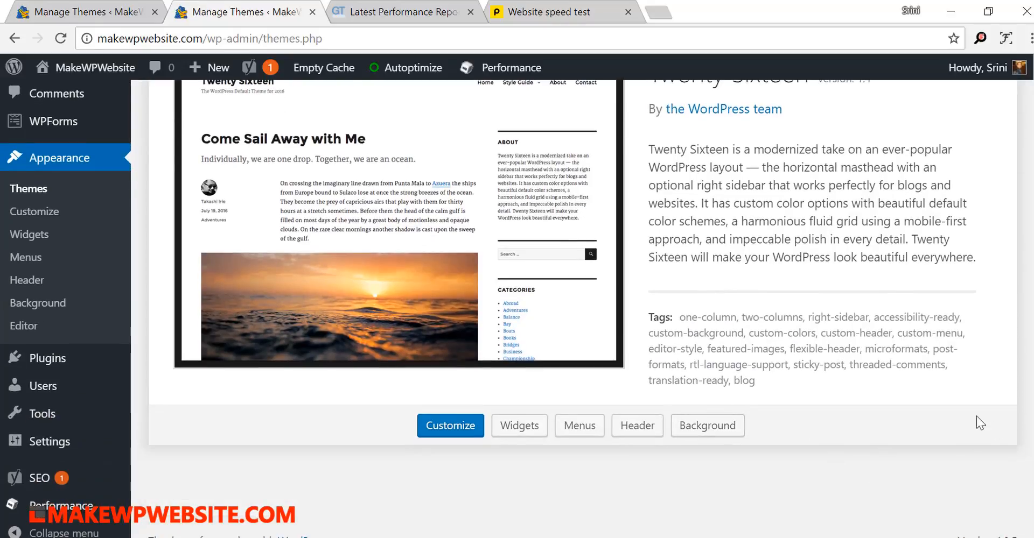
scroll(776, 380, up, 2)
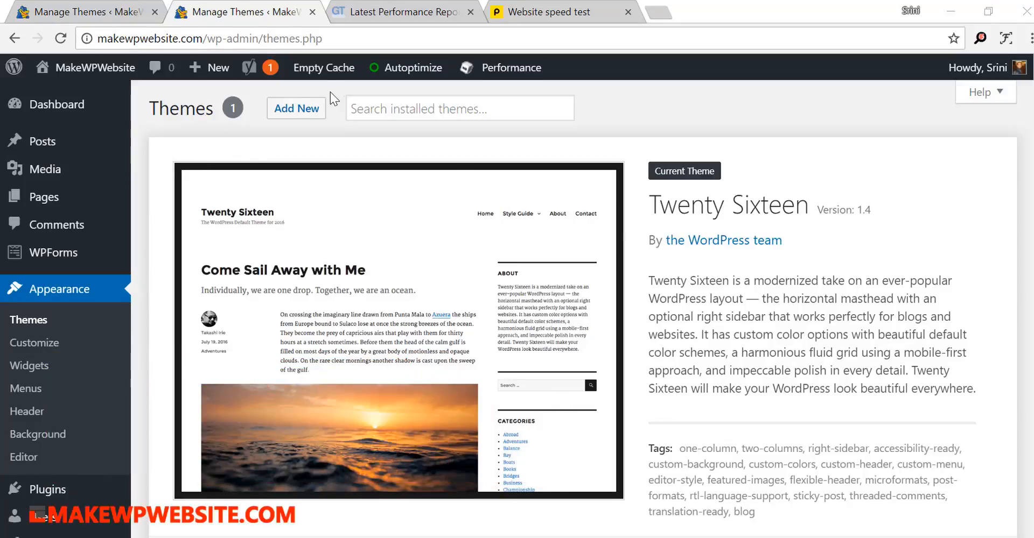
- Open the page for adding new themes and browse the featured themes
click(295, 109)
click(291, 109)
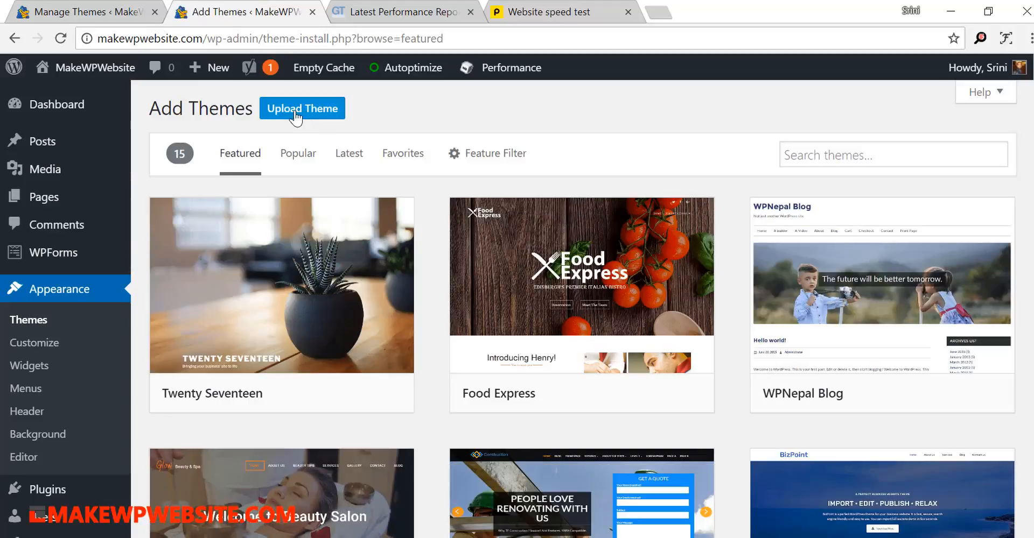
scroll(619, 297, down, 3)
scroll(622, 296, down, 11)
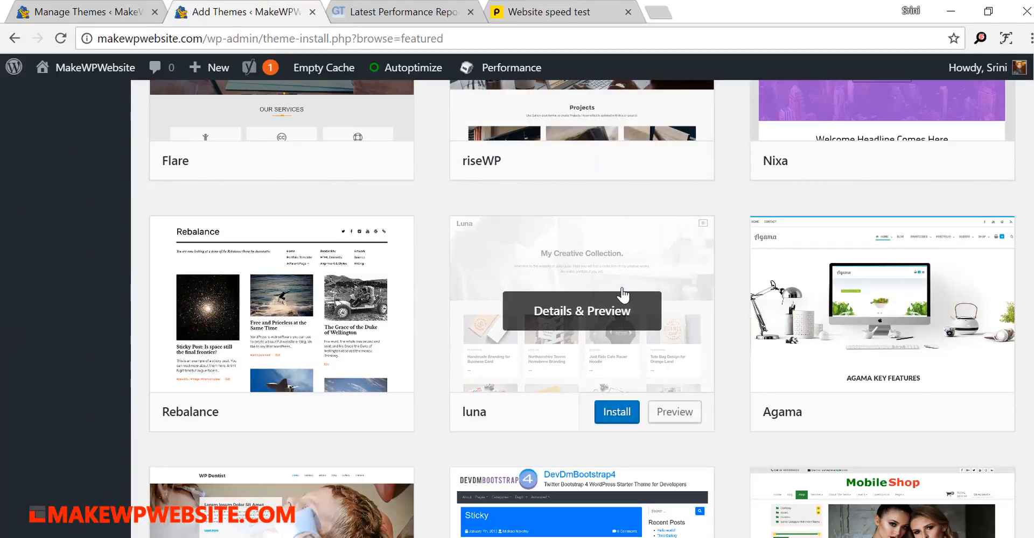
scroll(622, 295, up, 11)
scroll(622, 293, up, 3)
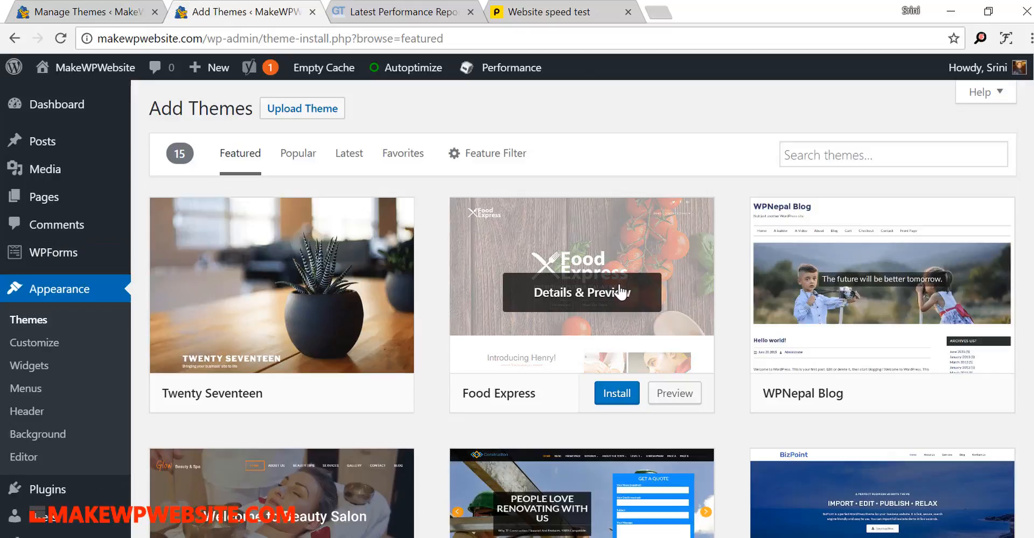
- Upload the Genesis framework file genesis.2.6.1.zip from the Downloads folder and install it without activating it
click(296, 112)
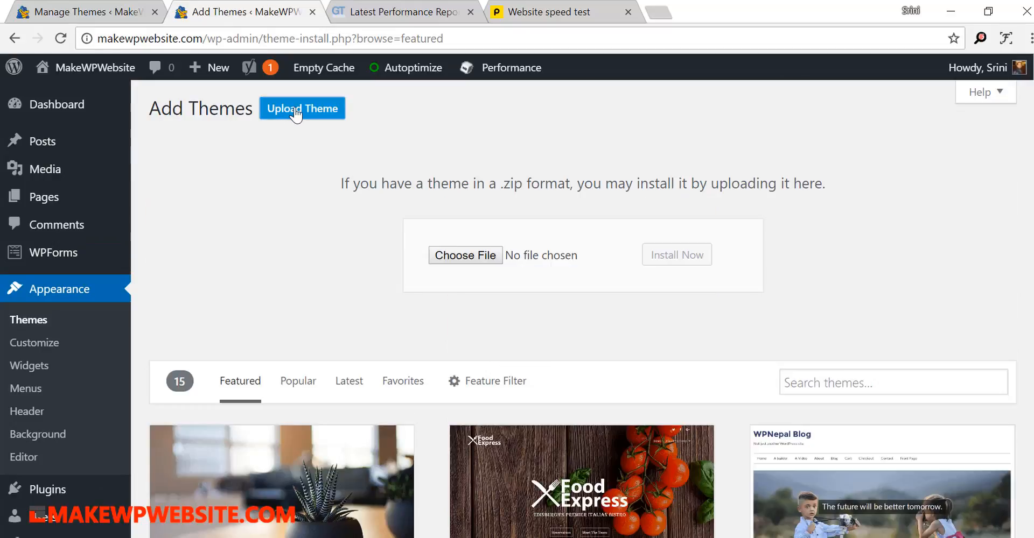
click(465, 255)
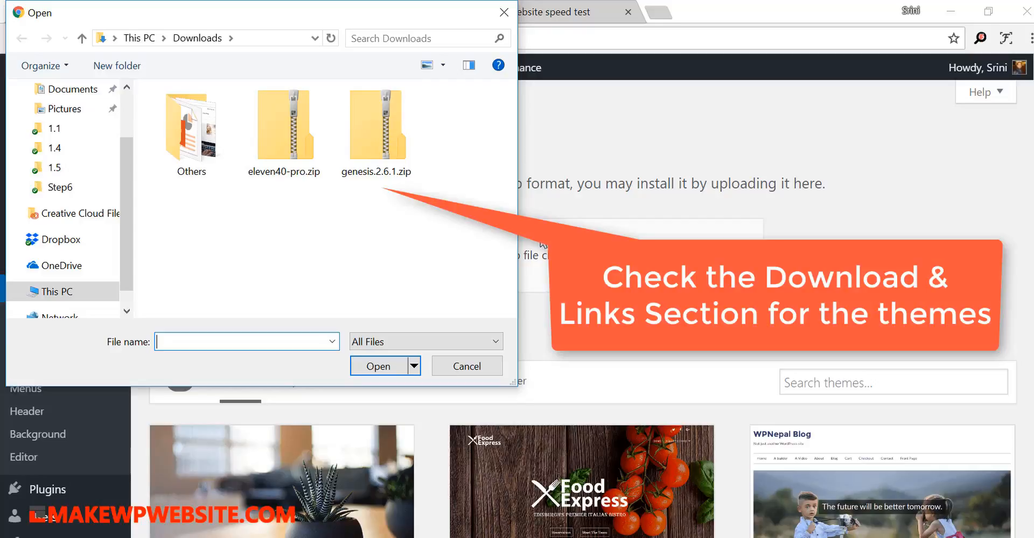
click(376, 125)
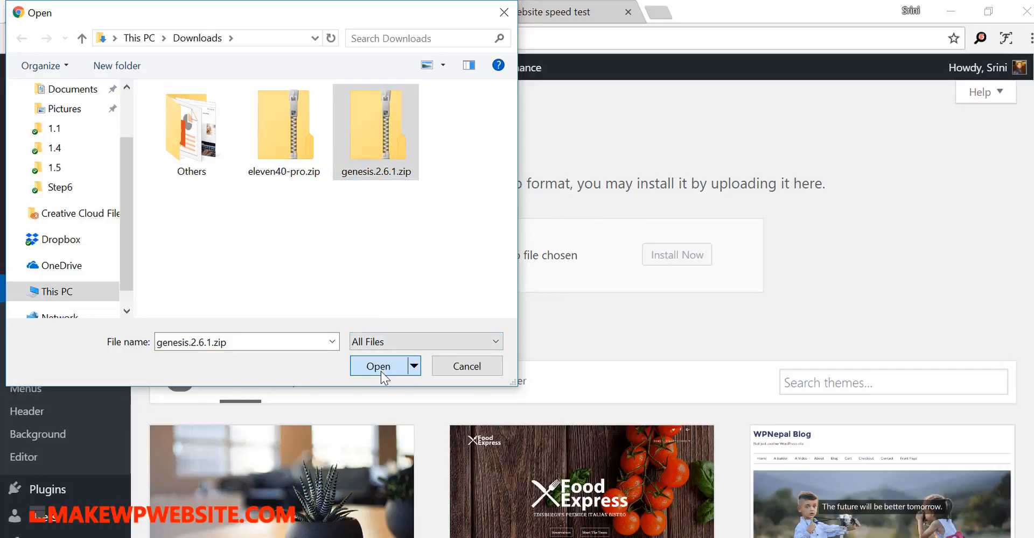
click(380, 371)
click(698, 262)
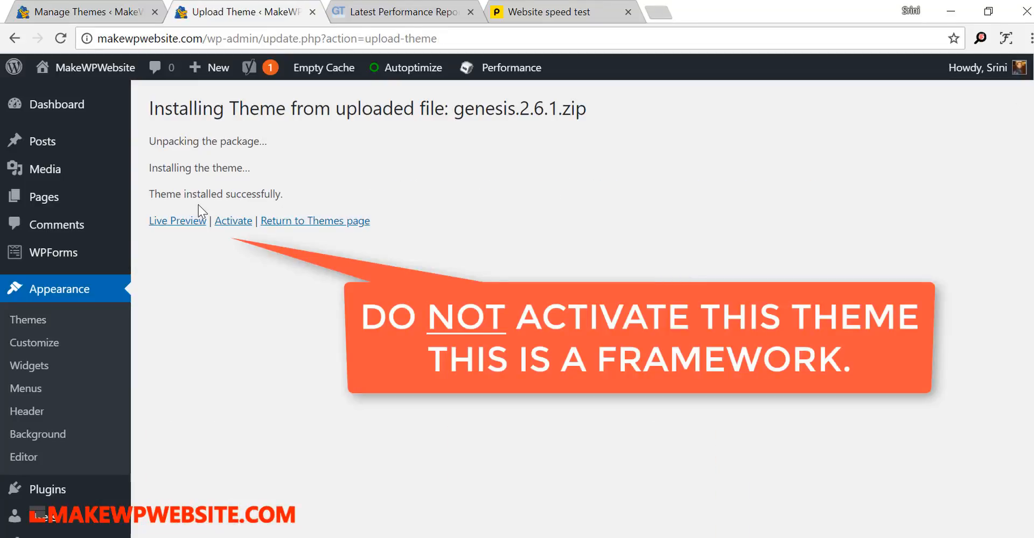
- Return to the themes list, then upload and install the child theme file eleven40-pro.zip from Downloads
click(300, 225)
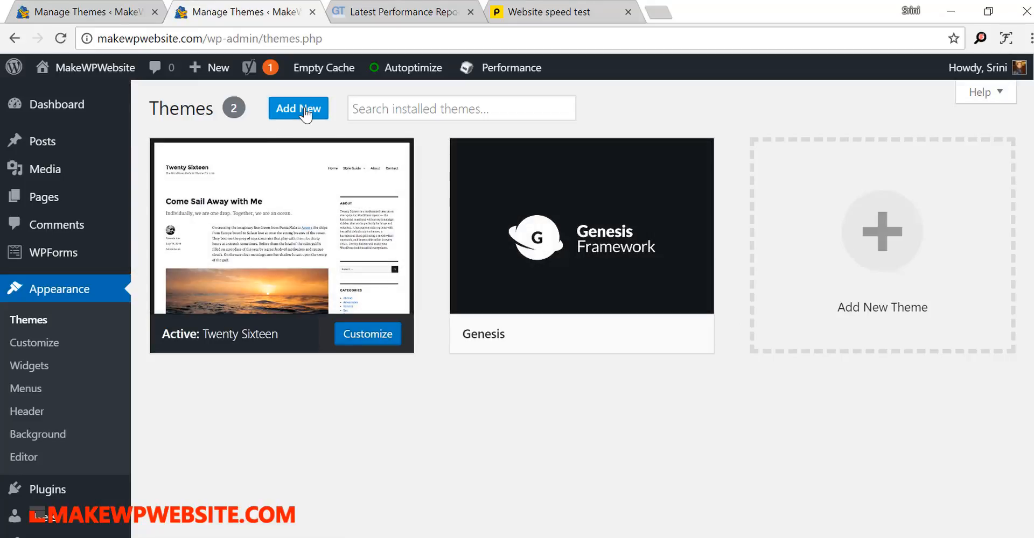
click(303, 112)
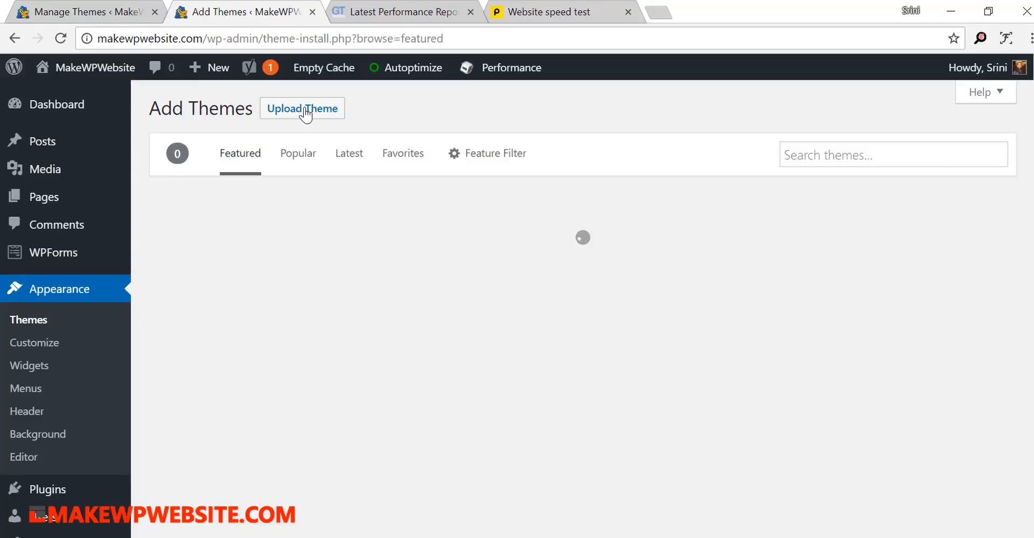
click(306, 113)
click(475, 256)
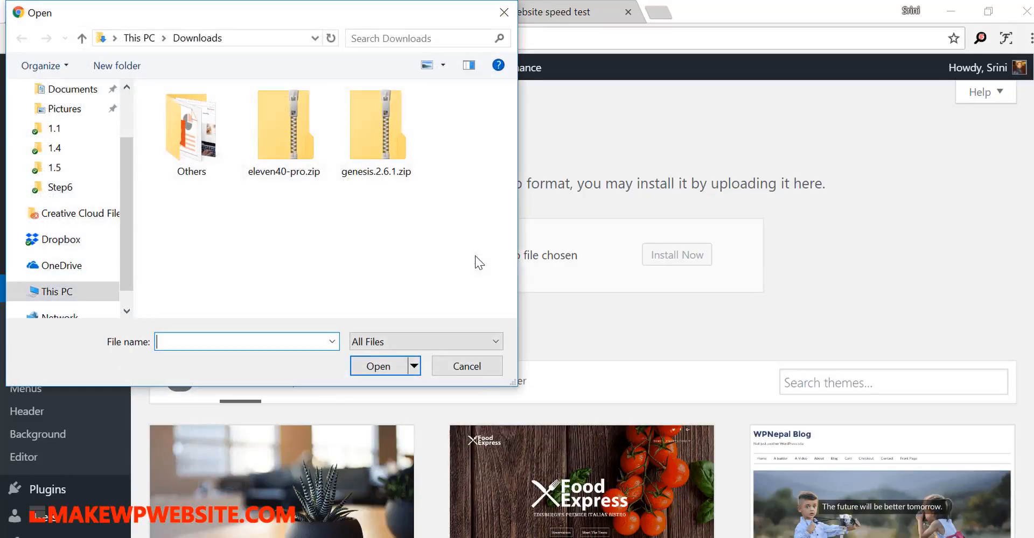
click(294, 135)
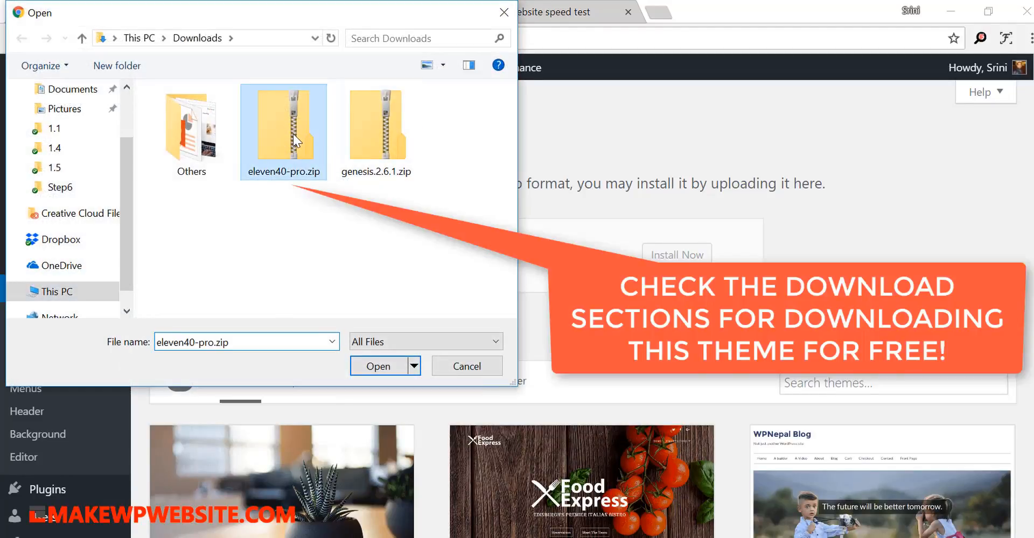
click(392, 370)
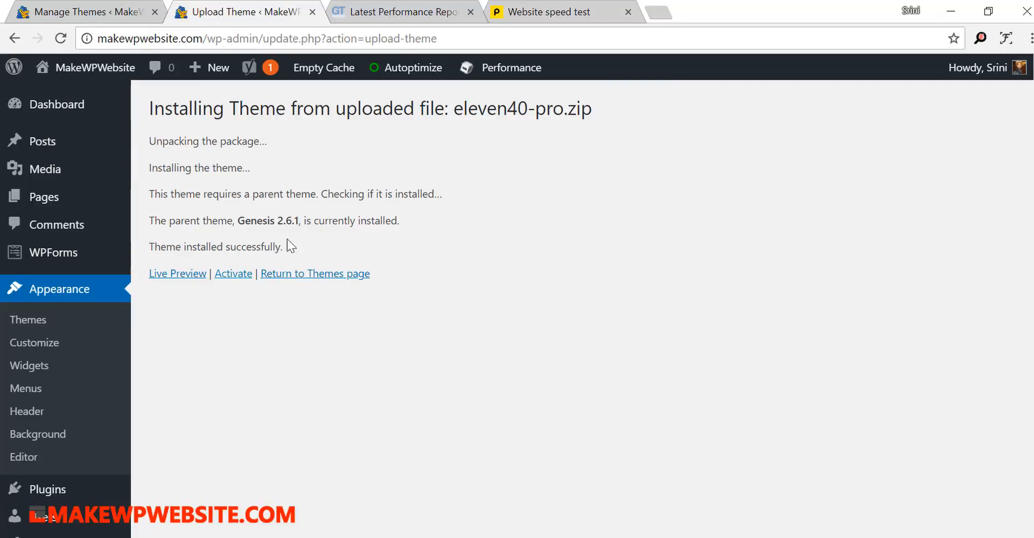
- Review the parent theme line in the installation log and activate the eleven40 Pro theme
drag(149, 221, 434, 218)
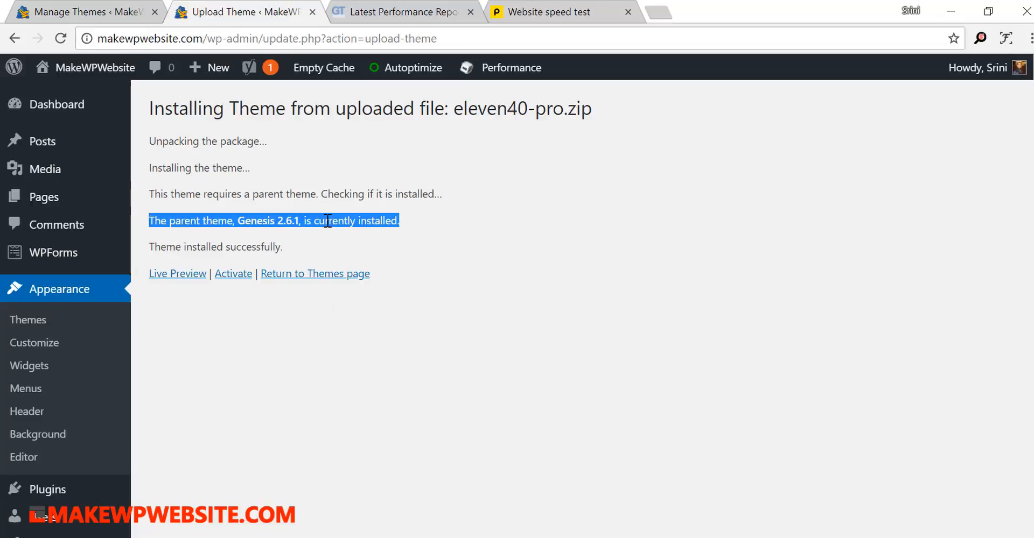
click(542, 227)
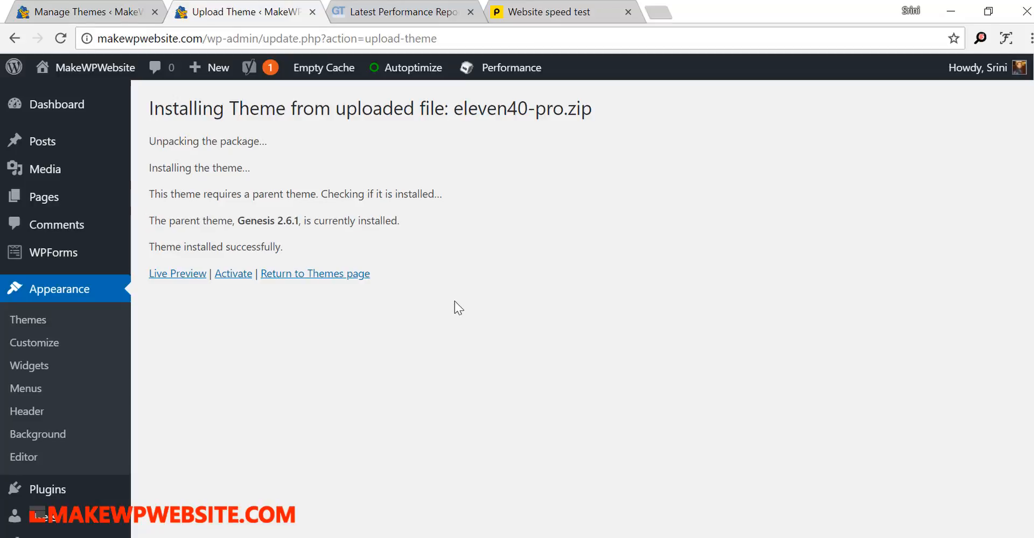
drag(407, 222, 147, 222)
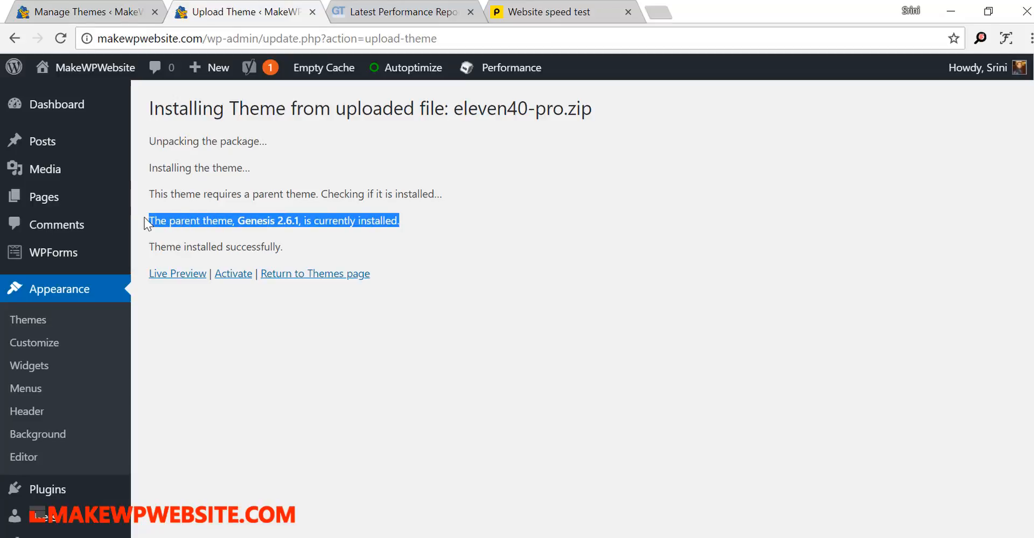
click(462, 317)
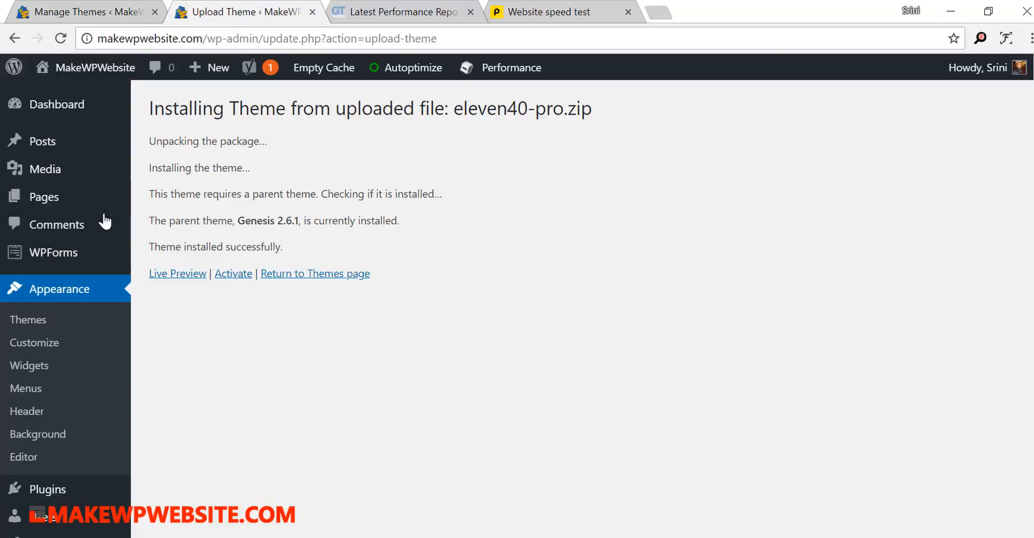
click(235, 275)
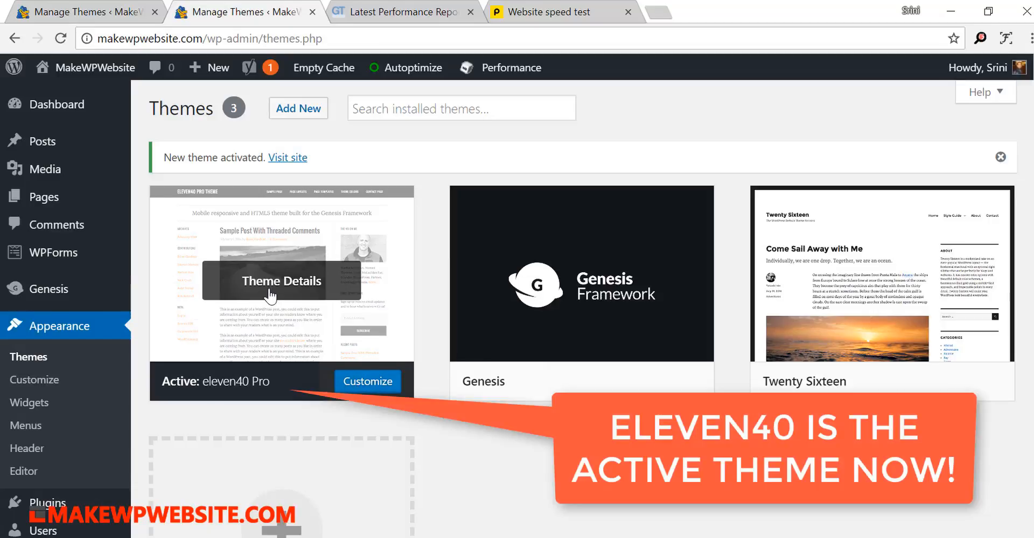
- Open the site in a new tab and examine its homepage in the eleven40 Pro theme from header to footer
right_click(287, 160)
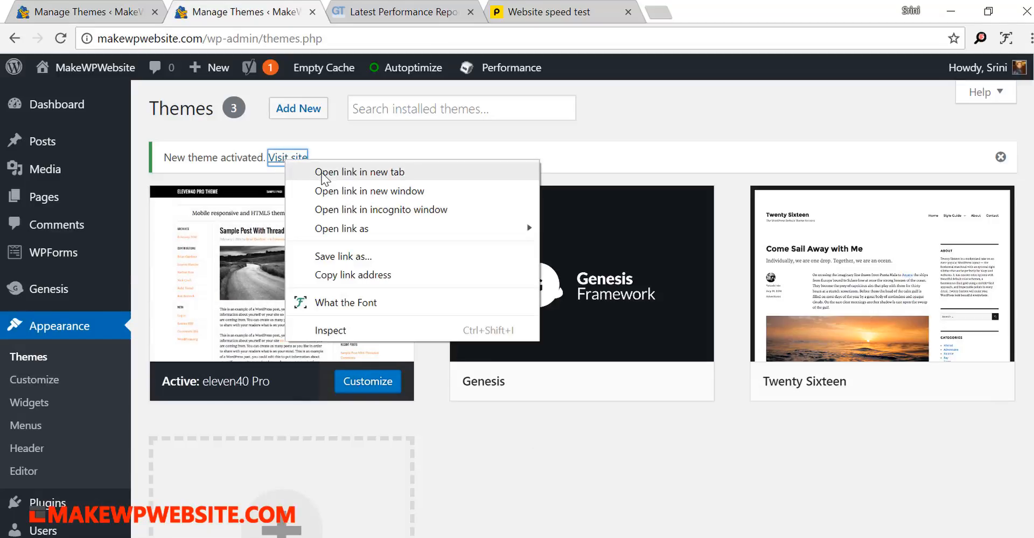
click(322, 172)
click(386, 20)
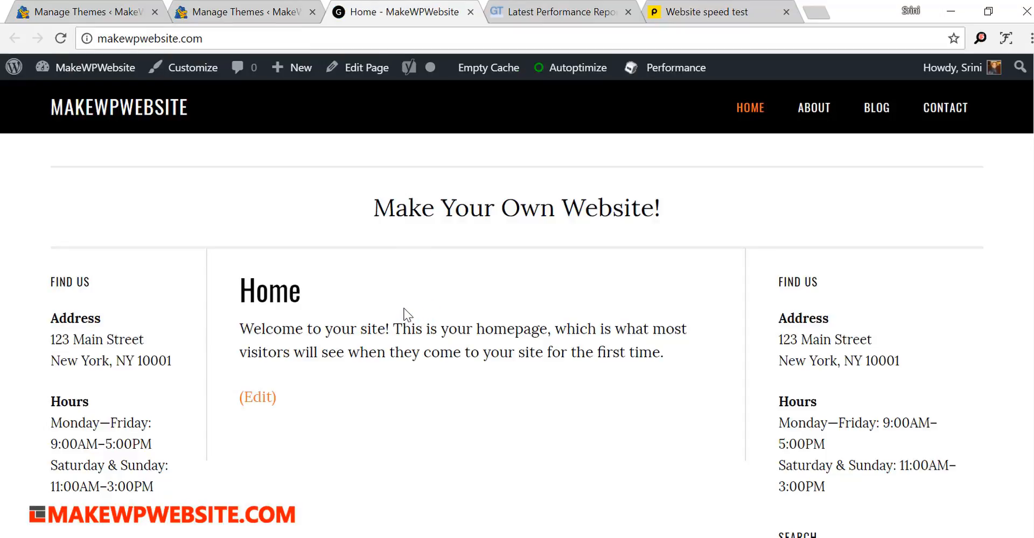
scroll(408, 314, down, 6)
scroll(408, 314, up, 6)
scroll(408, 314, down, 6)
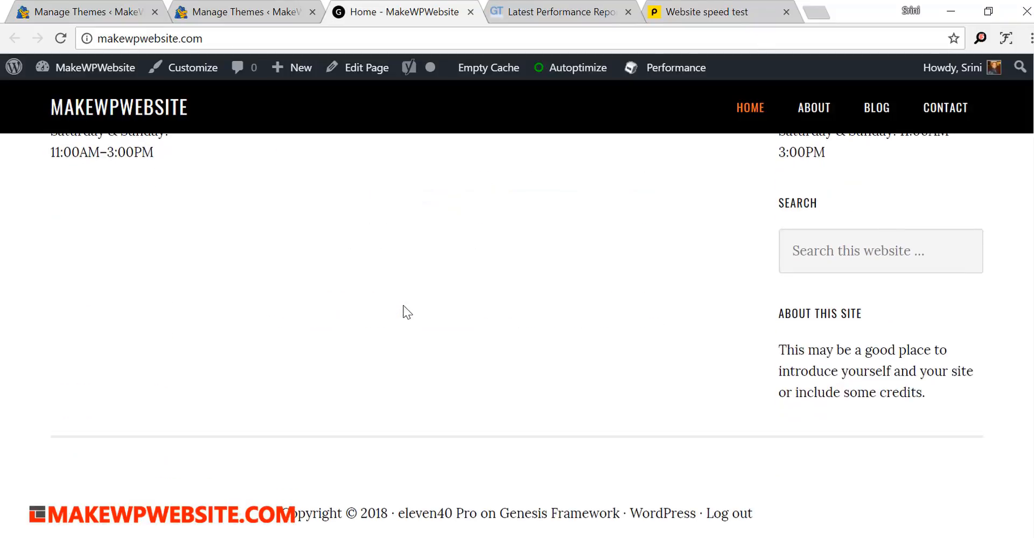
scroll(408, 314, up, 6)
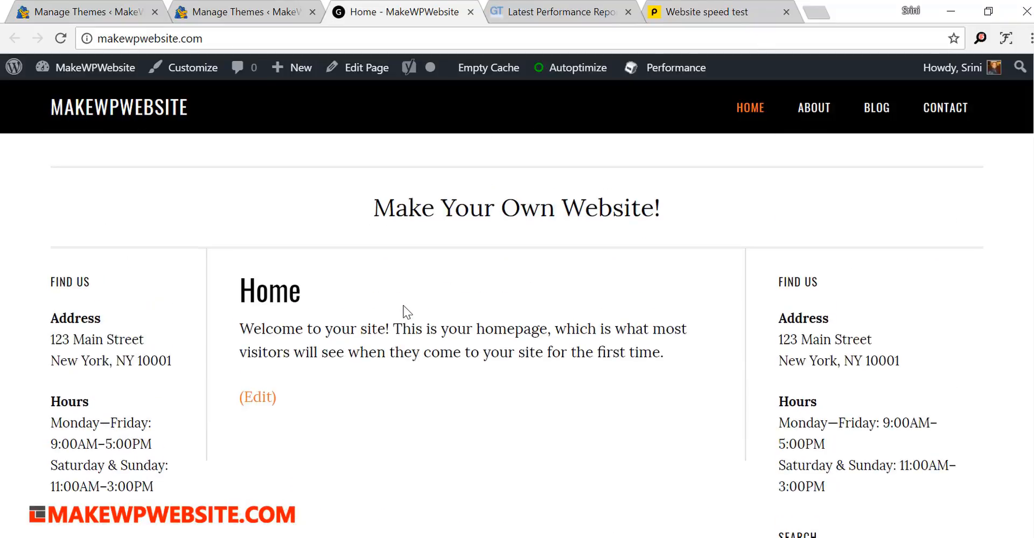
scroll(408, 312, down, 6)
scroll(407, 312, up, 6)
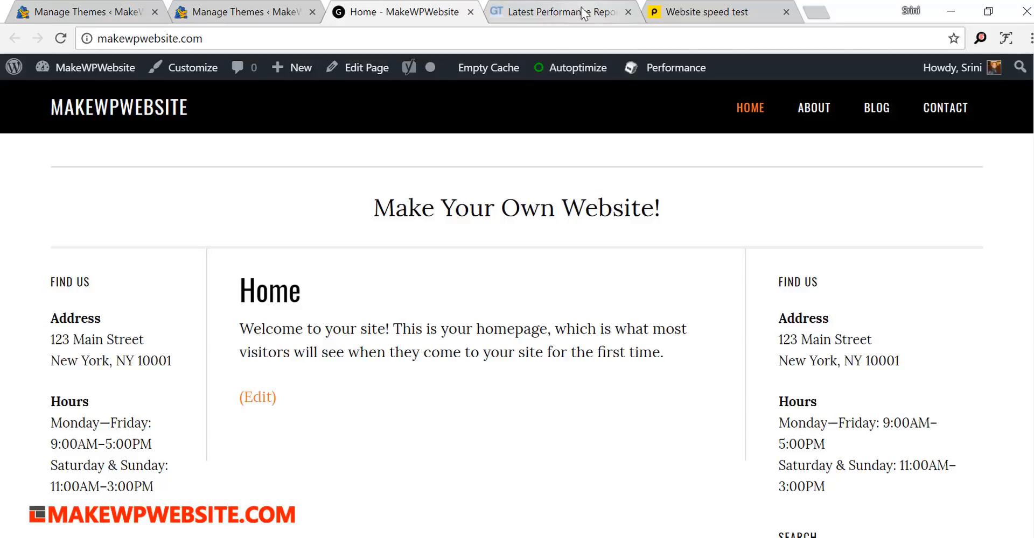
click(569, 18)
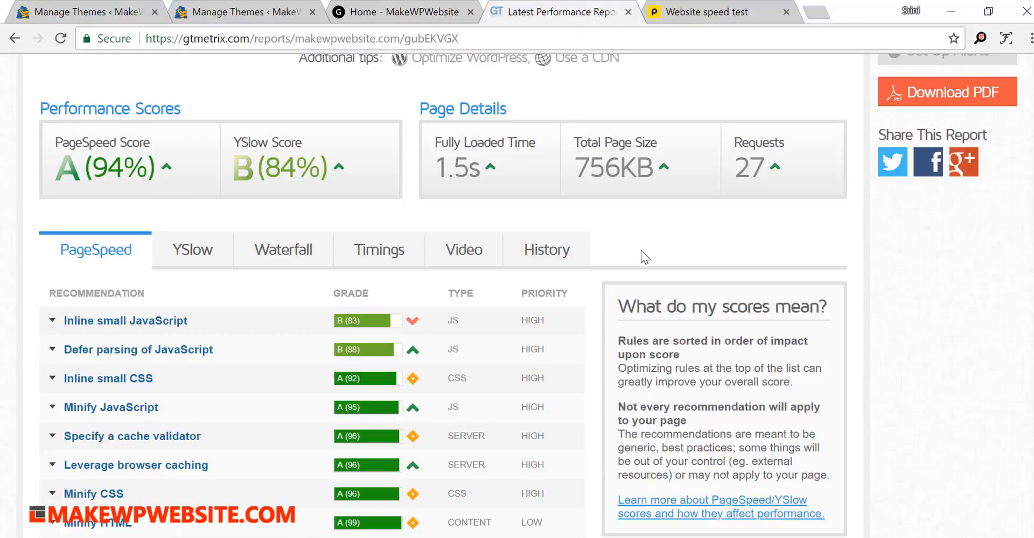
scroll(641, 251, up, 5)
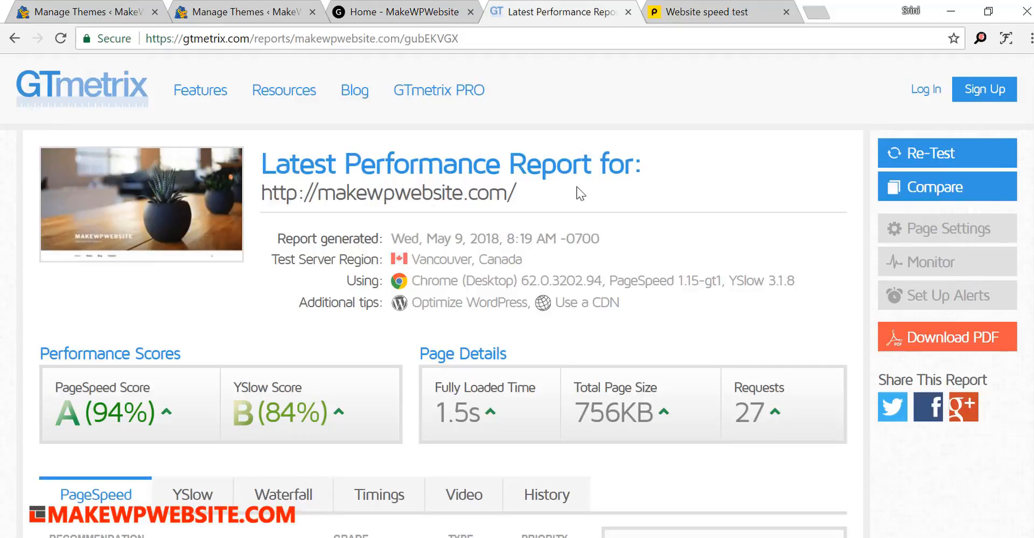
click(16, 38)
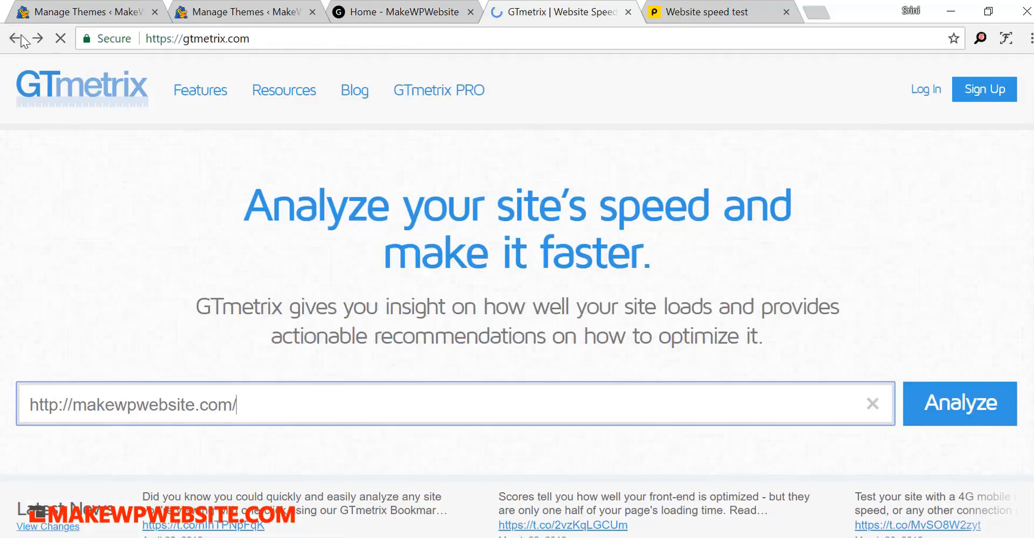
click(936, 398)
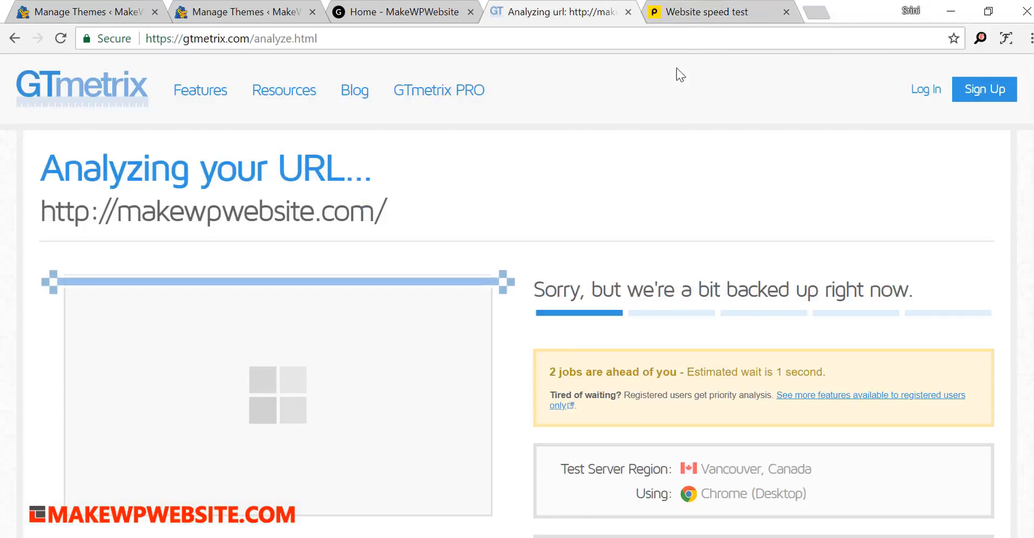
click(700, 14)
click(840, 143)
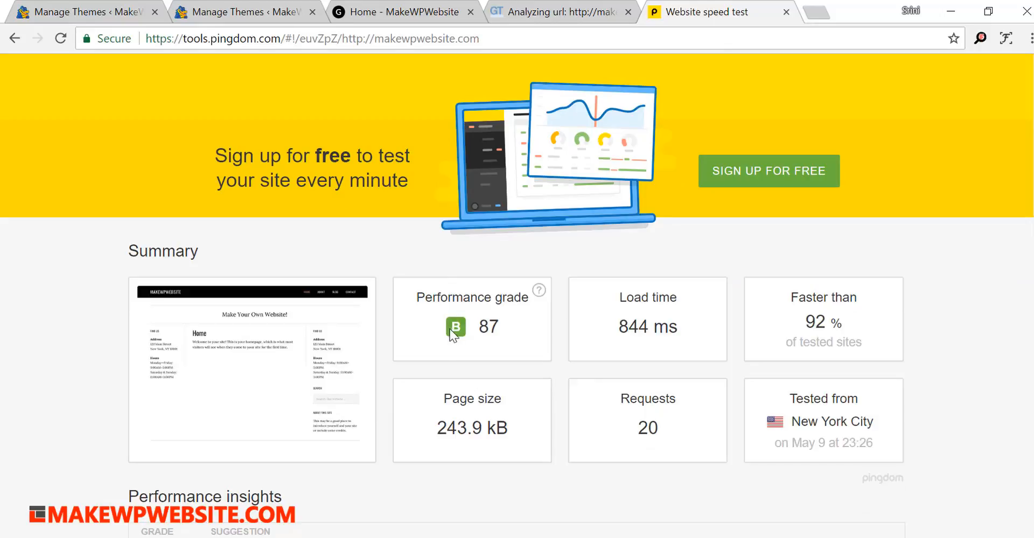
- Examine the new GTmetrix report's performance scores, page details and top recommendations for the eleven40 Pro theme
click(519, 8)
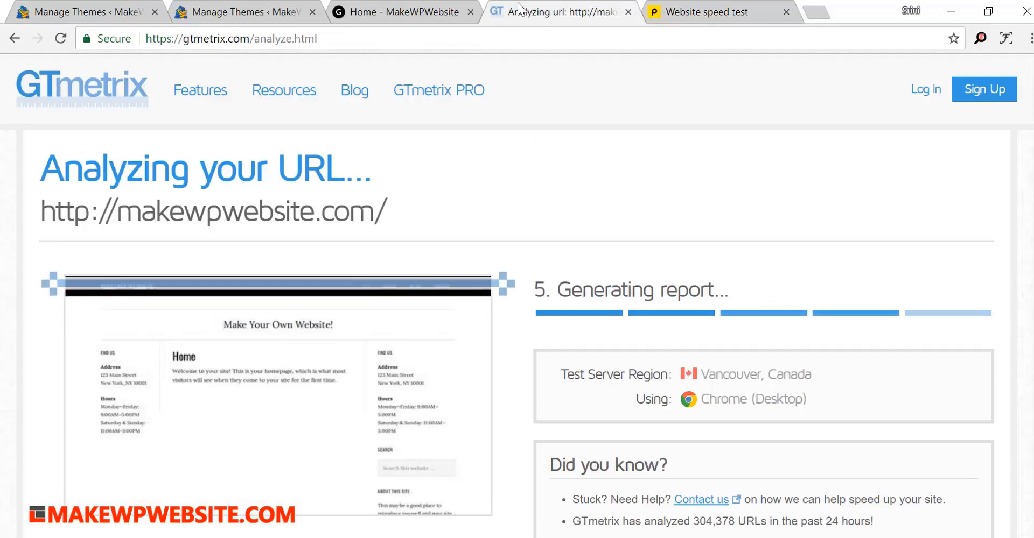
scroll(743, 296, down, 4)
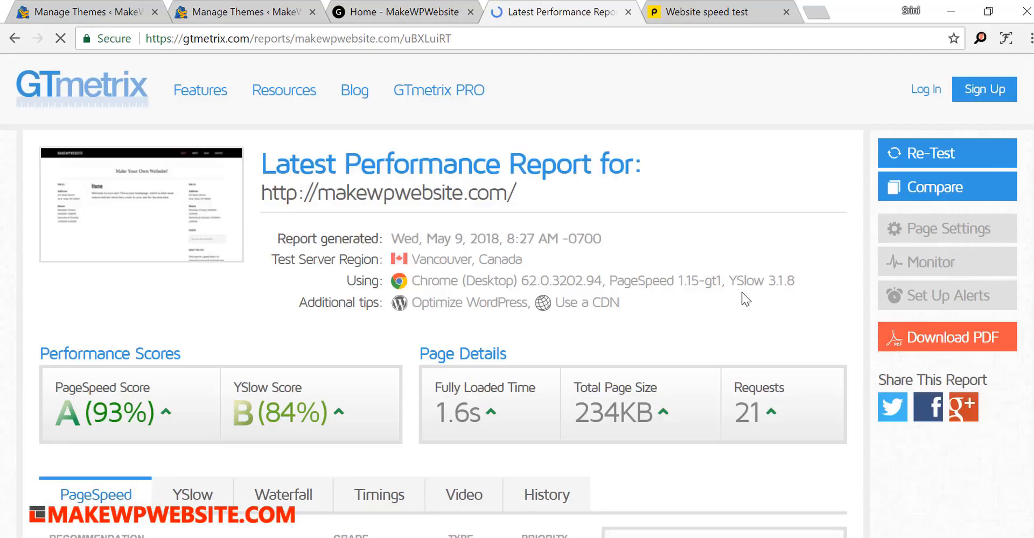
scroll(160, 262, down, 4)
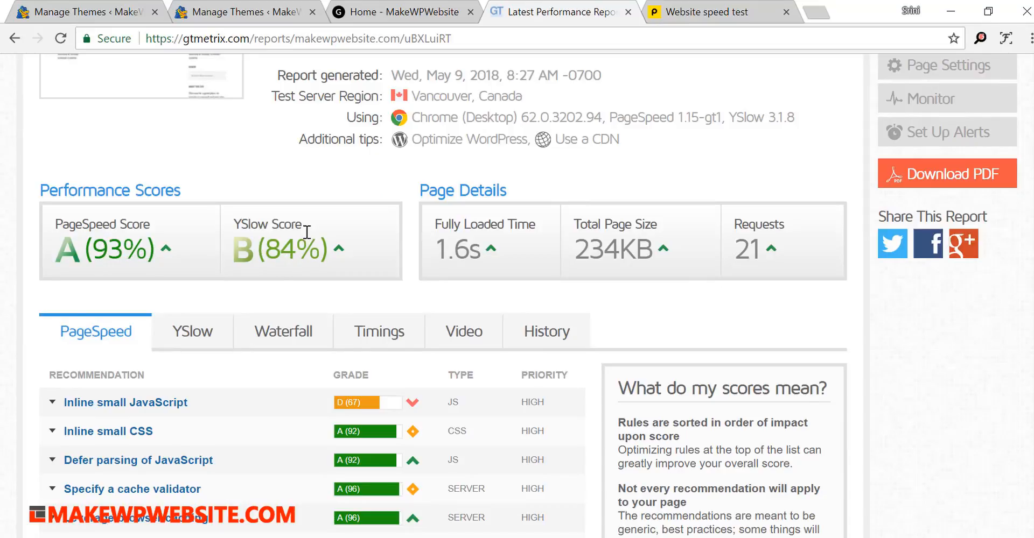
scroll(366, 330, up, 3)
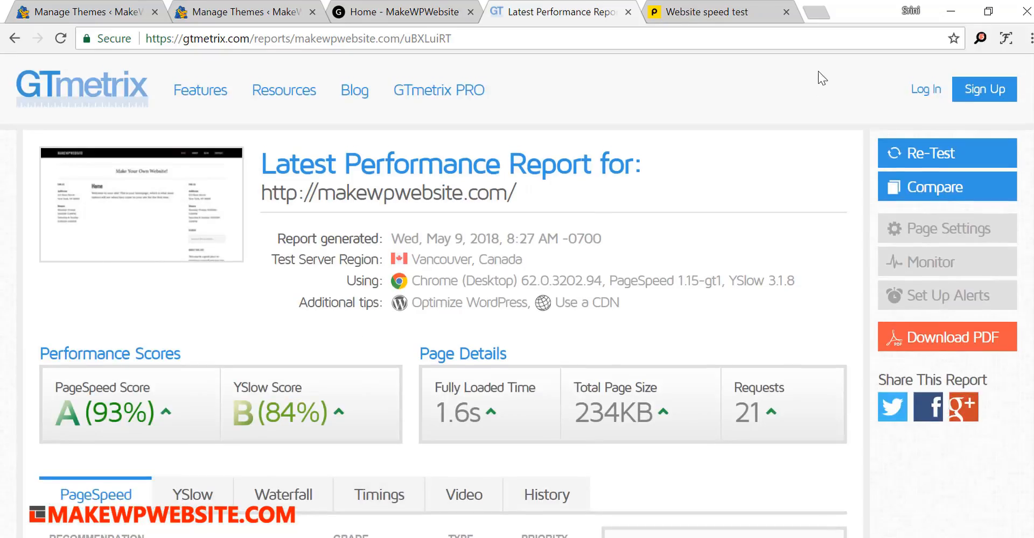
- Review the Pingdom summary and expand the "Remove query strings from static resources" suggestion, highlighting the listed resource URLs
click(716, 15)
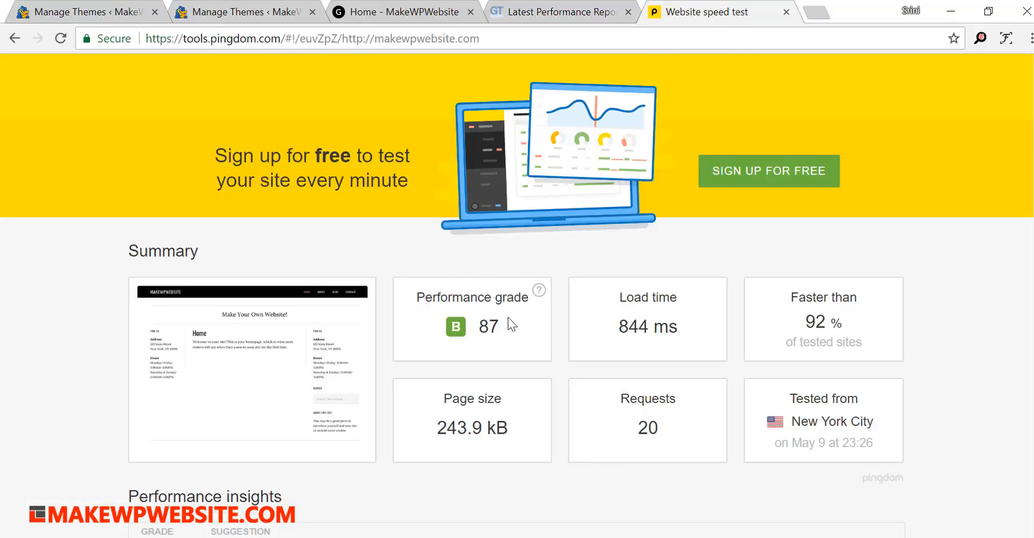
scroll(558, 358, down, 5)
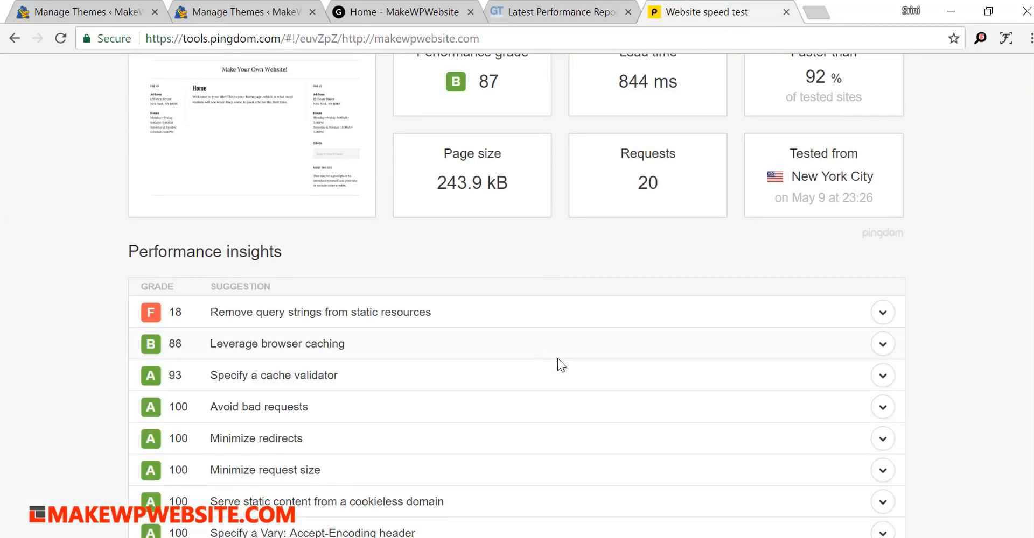
click(894, 317)
scroll(959, 311, down, 3)
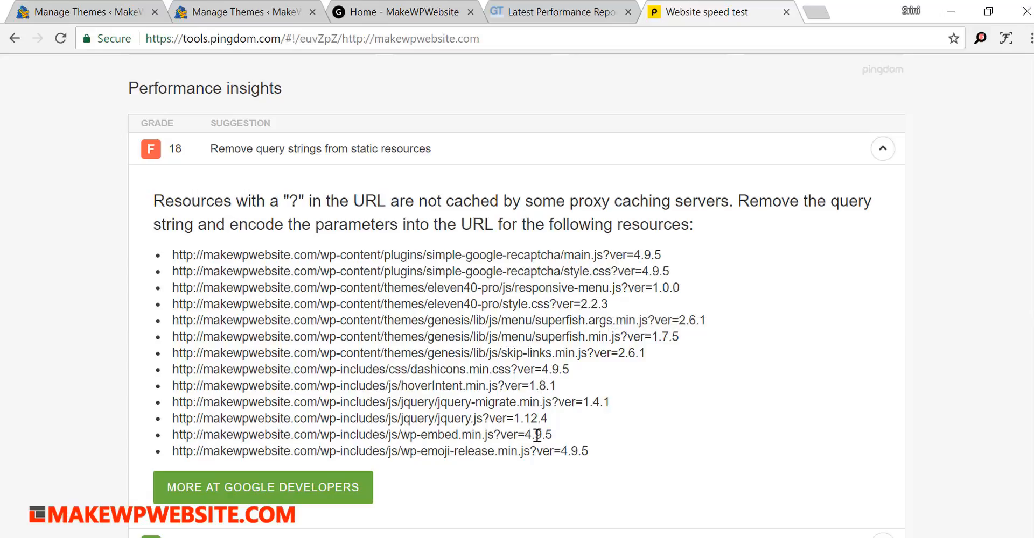
drag(555, 436, 454, 402)
drag(371, 384, 173, 256)
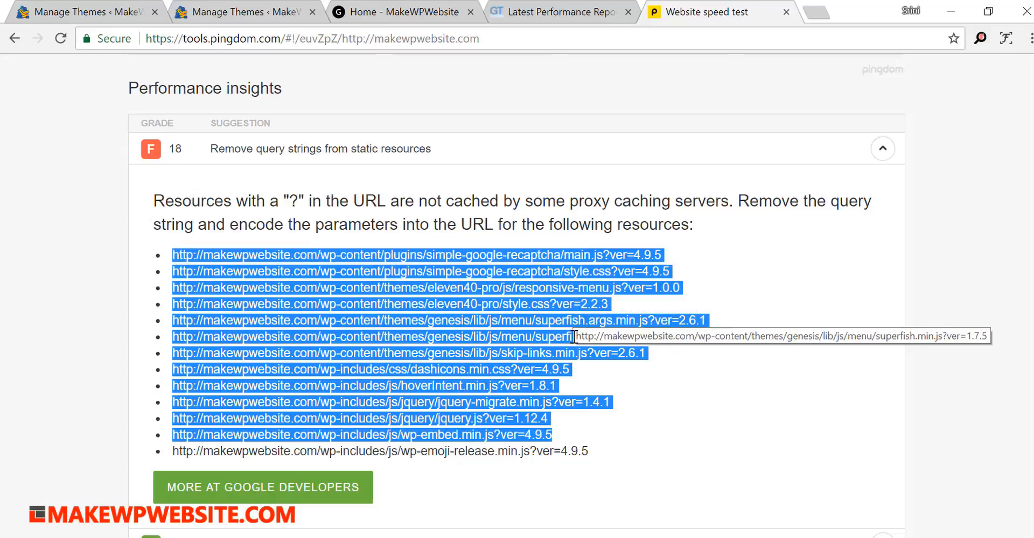
- Check the Pingdom performance grade against the other insight grades, and highlight the full list of query-string resources
scroll(596, 381, up, 5)
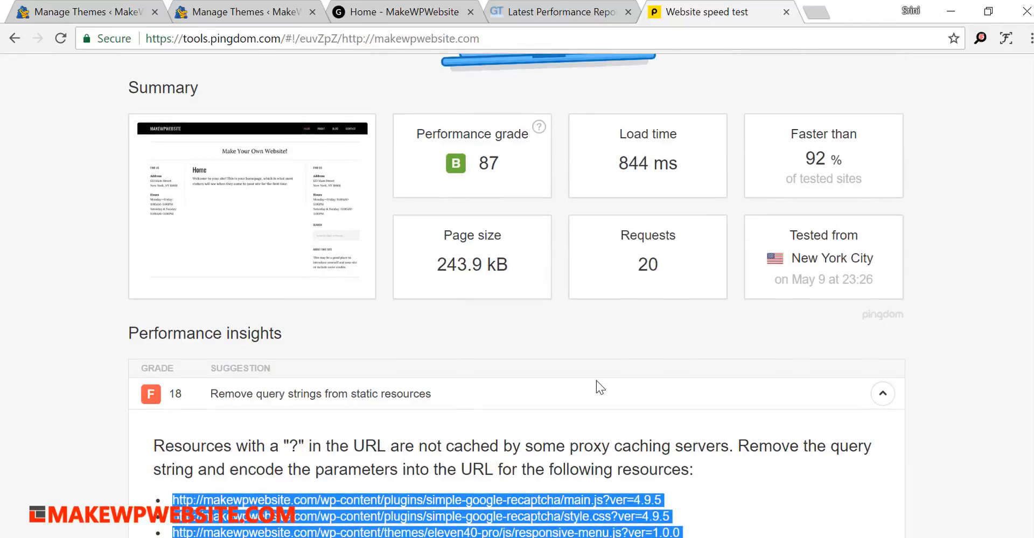
drag(477, 160, 501, 159)
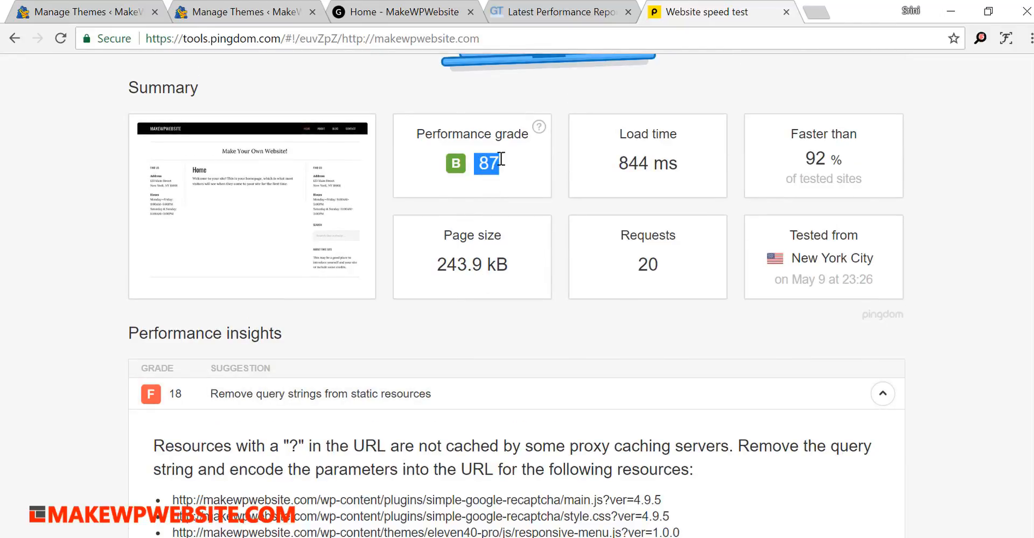
scroll(576, 416, down, 9)
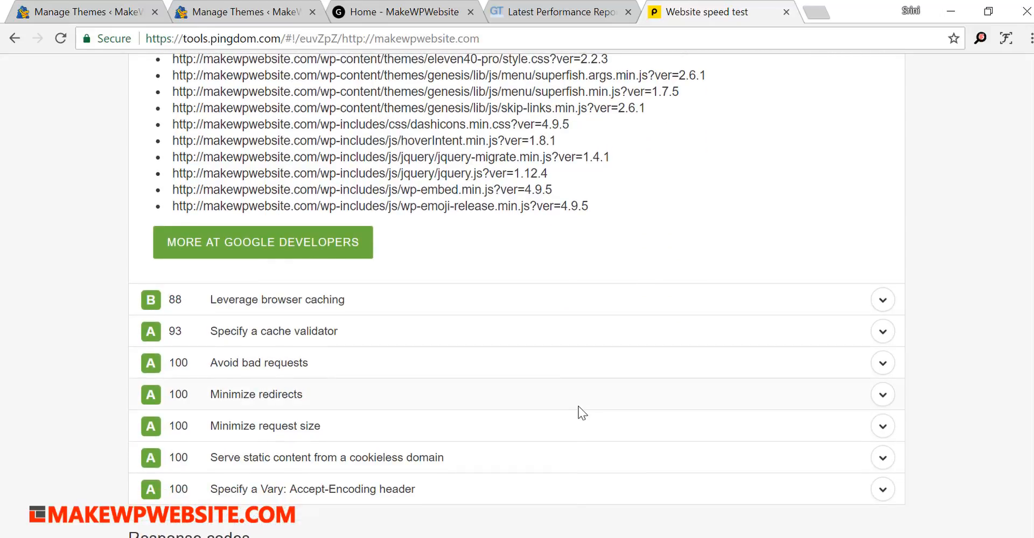
scroll(577, 415, up, 5)
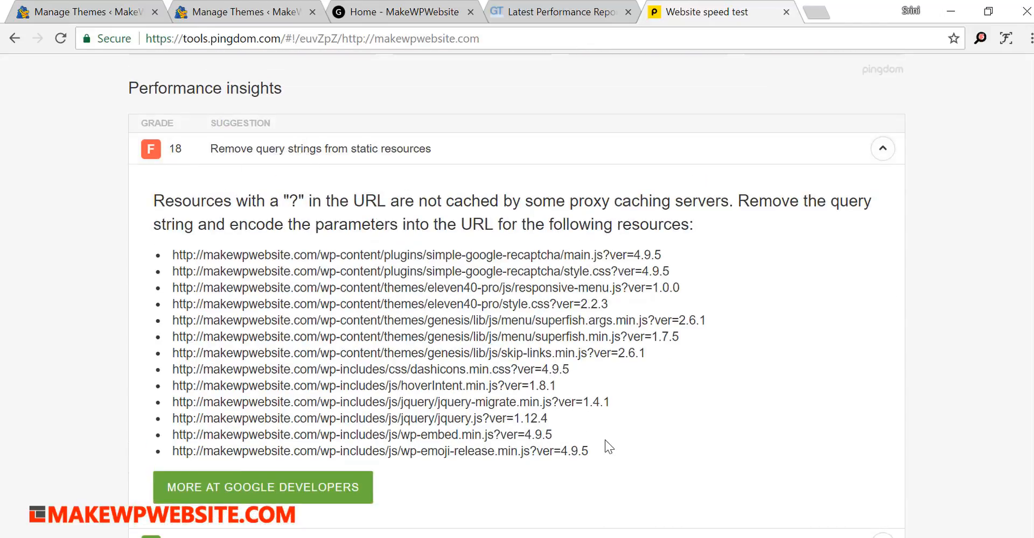
drag(589, 451, 141, 261)
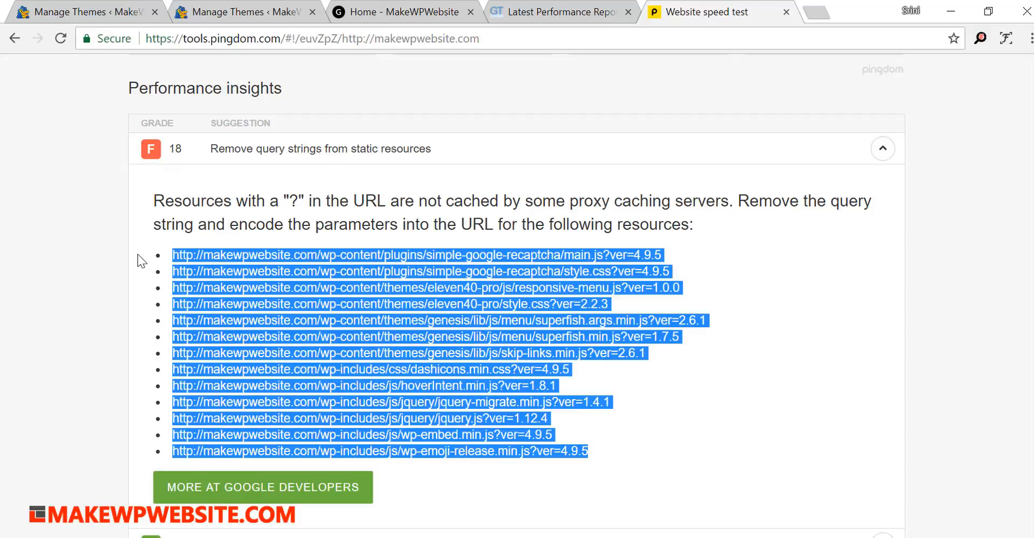
click(569, 279)
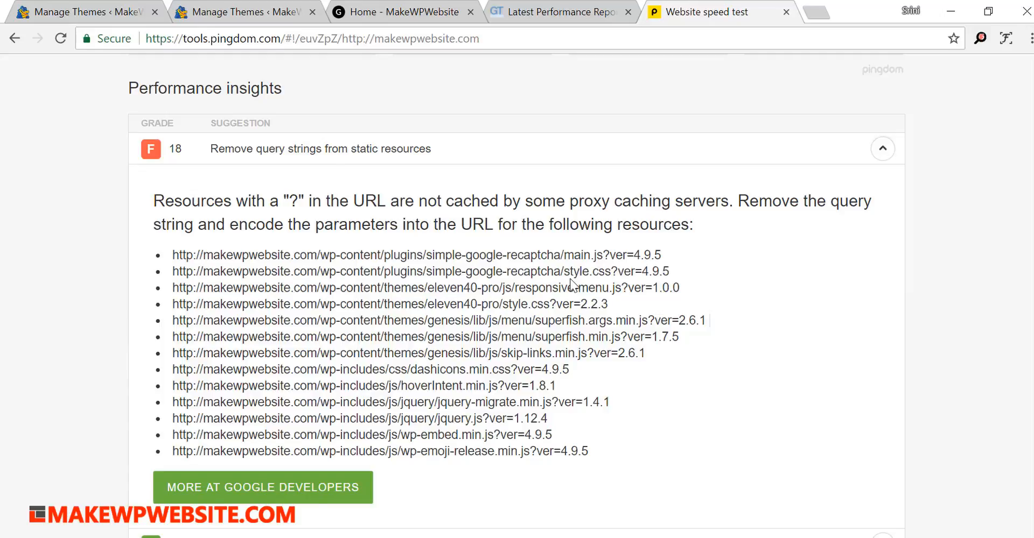
- Collapse the query-string suggestion and review the "Faster than" share of tested sites in the Pingdom summary
click(883, 151)
scroll(939, 263, up, 5)
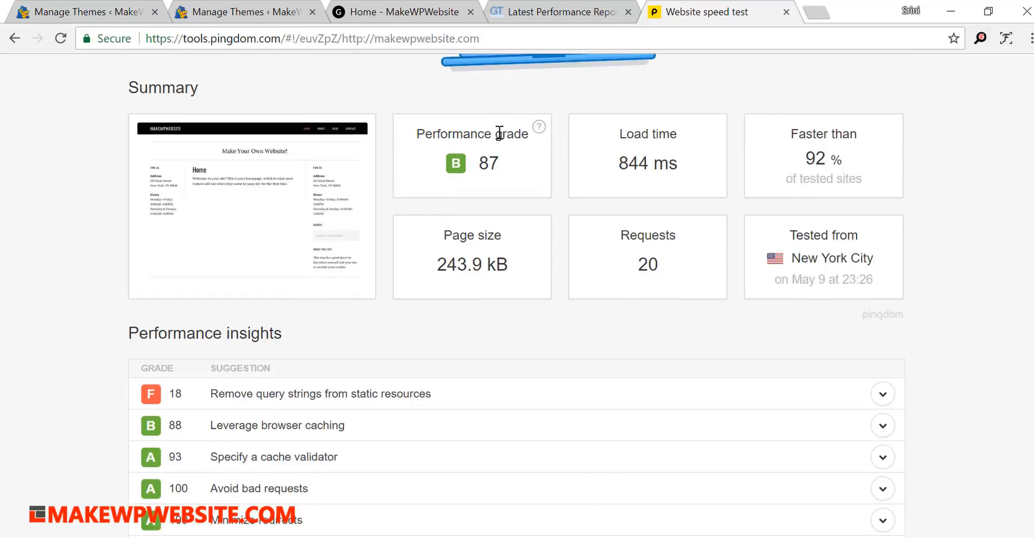
drag(801, 157, 879, 179)
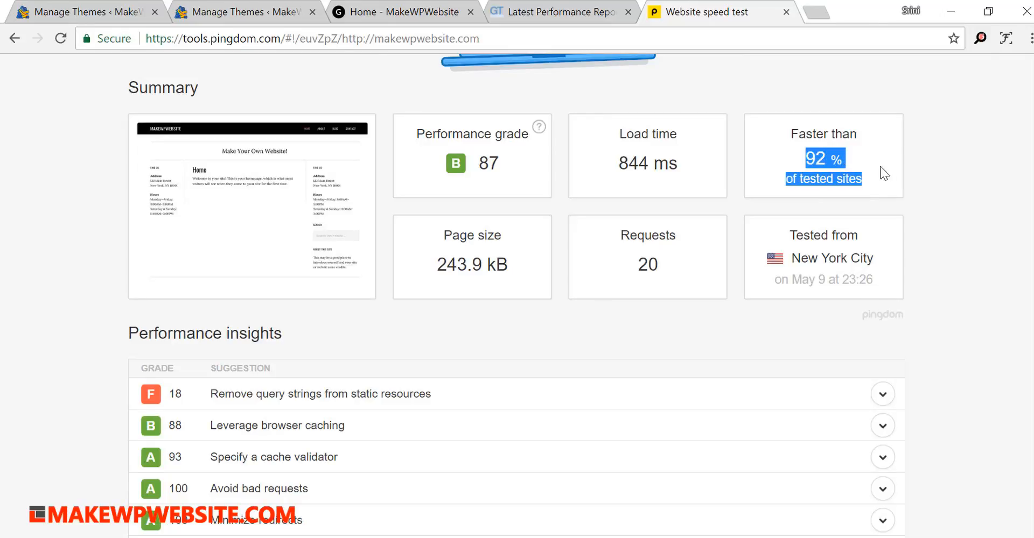
click(907, 171)
scroll(815, 219, up, 3)
scroll(815, 218, up, 6)
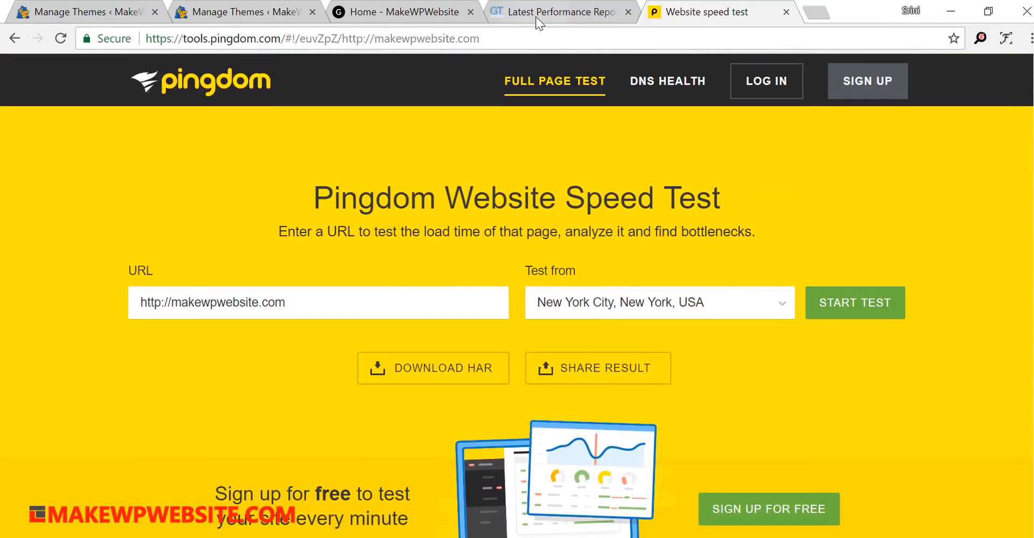
- Glance at the GTmetrix report again, then inspect the homepage's navigation, side columns, search widget and footer
click(537, 16)
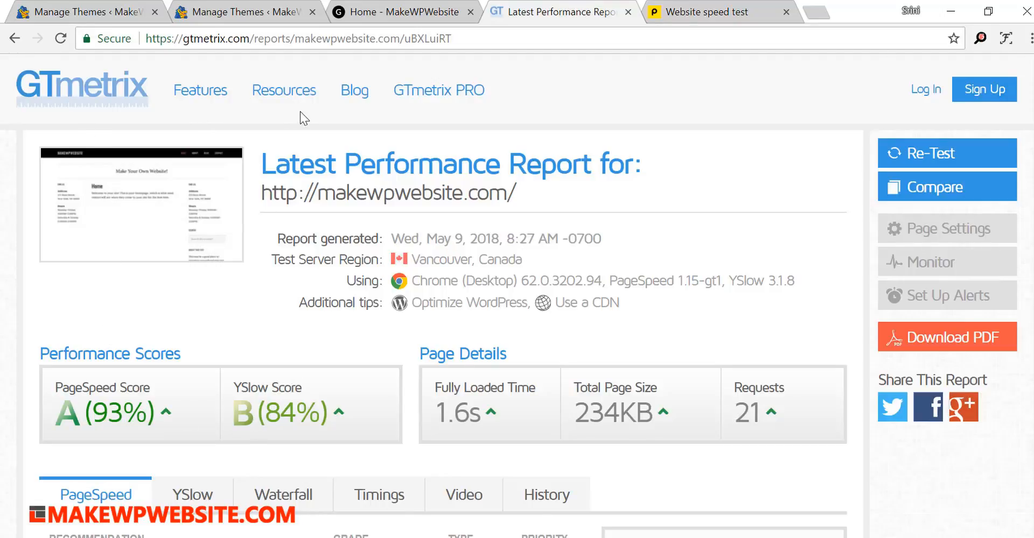
click(371, 11)
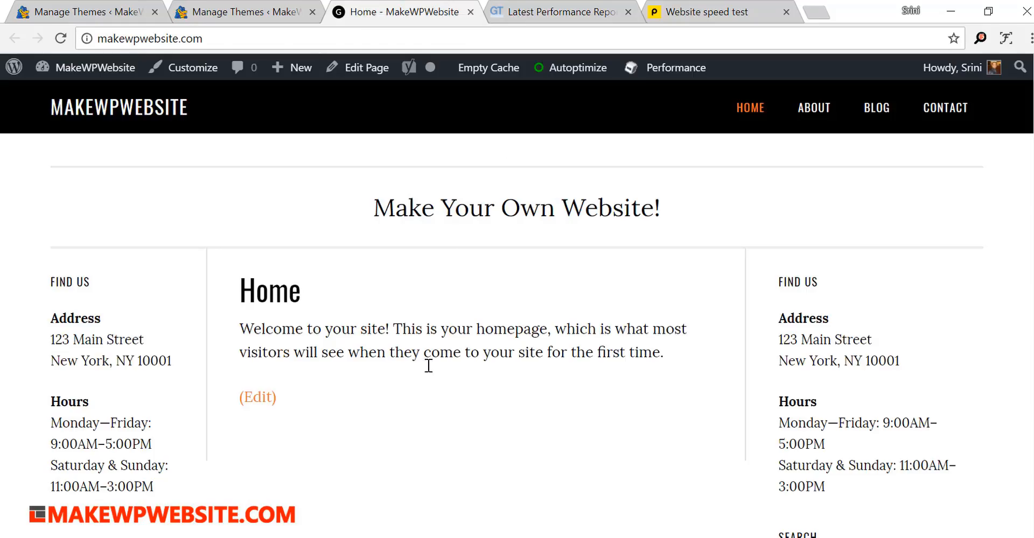
scroll(485, 388, down, 6)
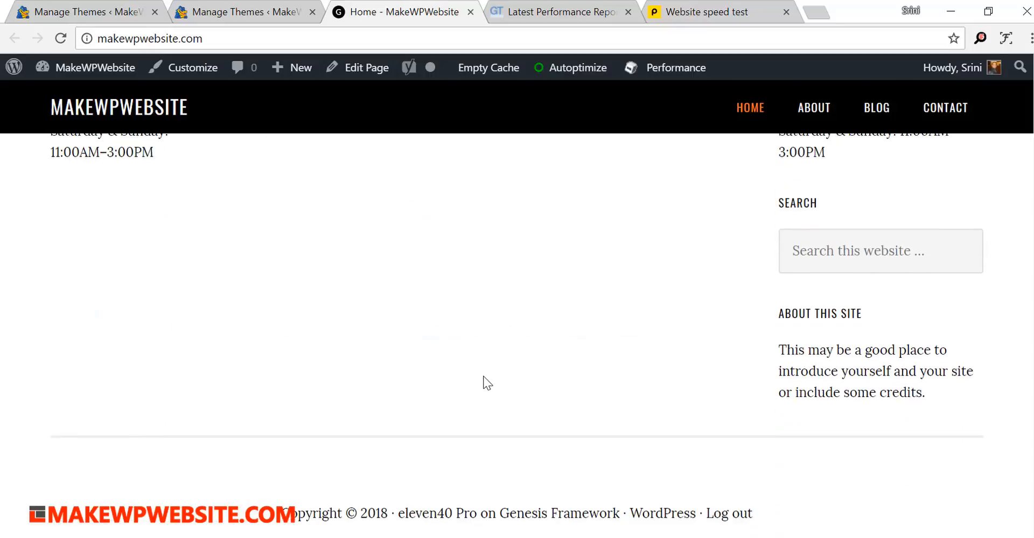
scroll(487, 383, up, 6)
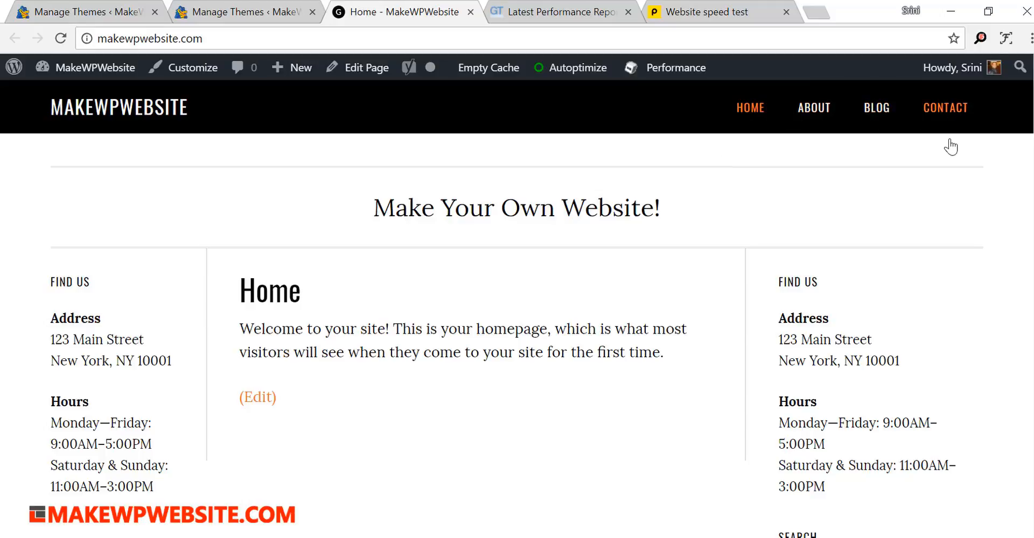
scroll(934, 293, down, 1)
scroll(931, 294, down, 4)
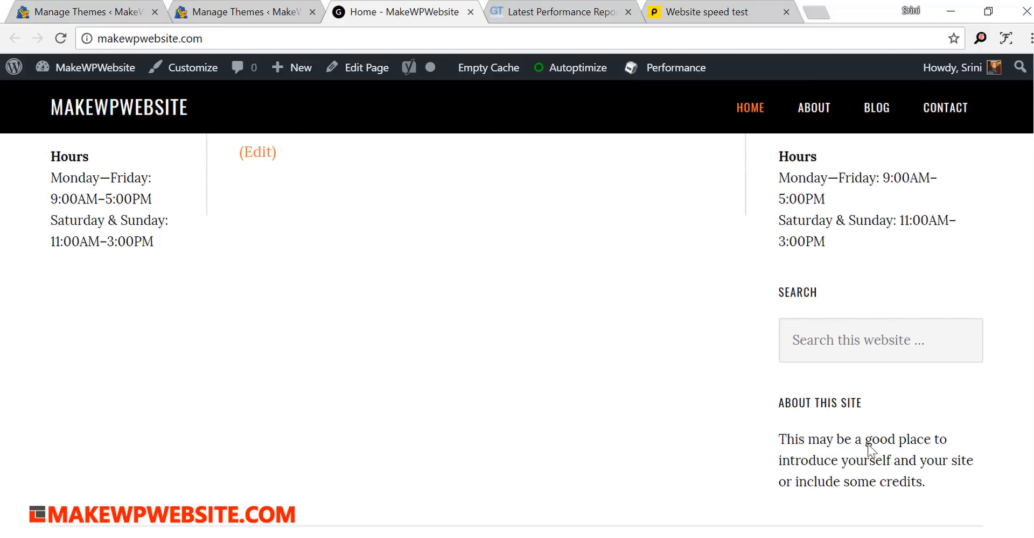
click(818, 355)
scroll(720, 384, down, 2)
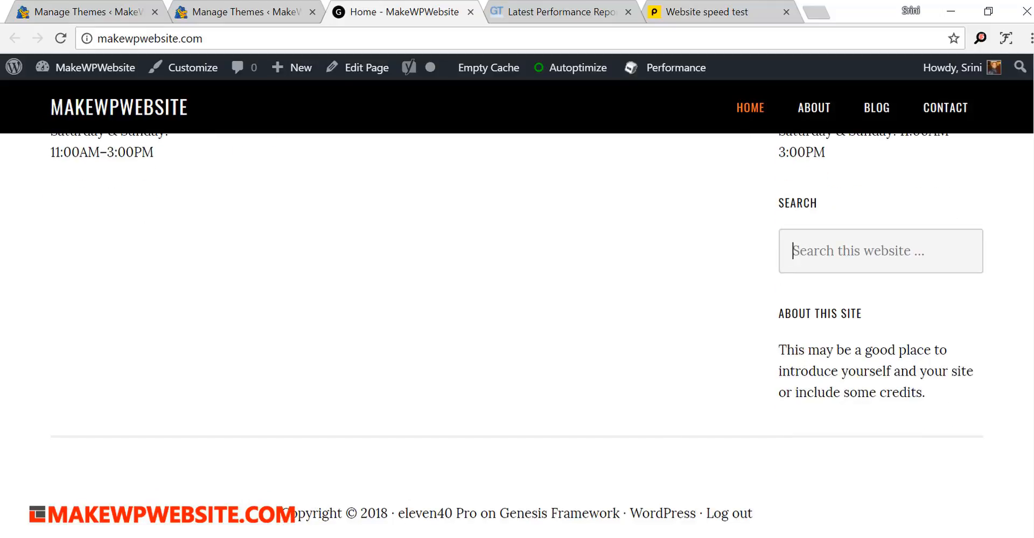
scroll(794, 347, up, 6)
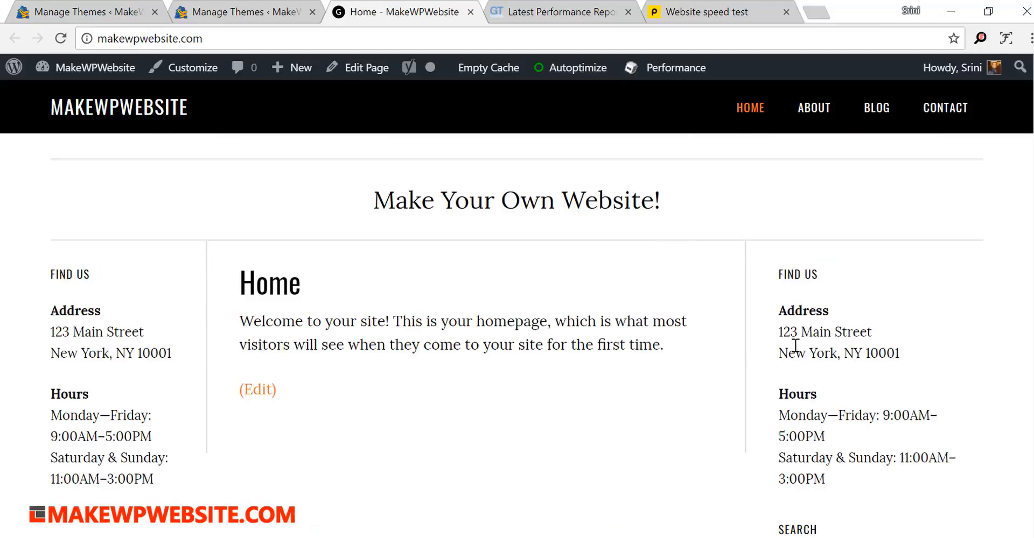
- Highlight the homepage tagline "Make Your Own Website!" and the Home heading with its welcome text
triple_click(403, 203)
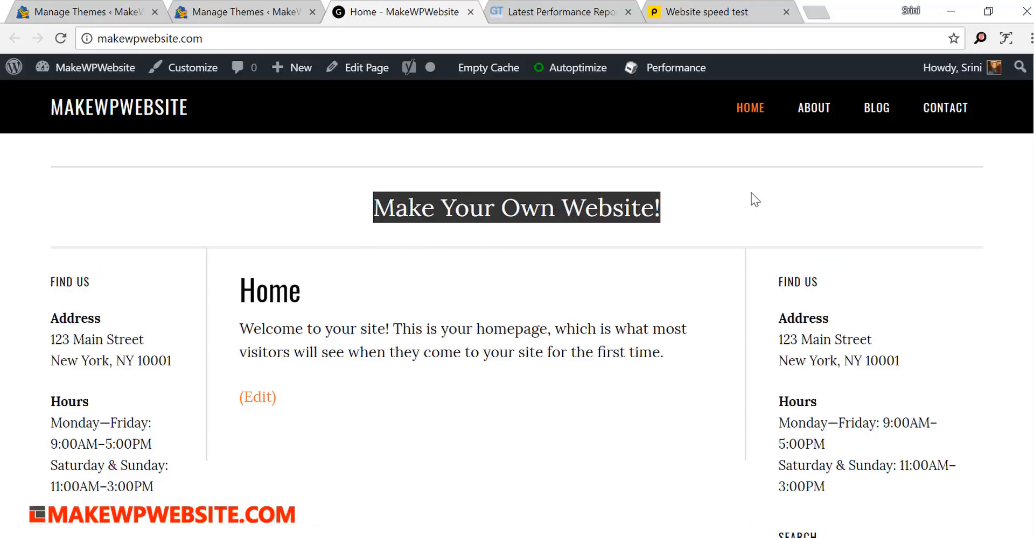
click(750, 200)
drag(247, 288, 653, 359)
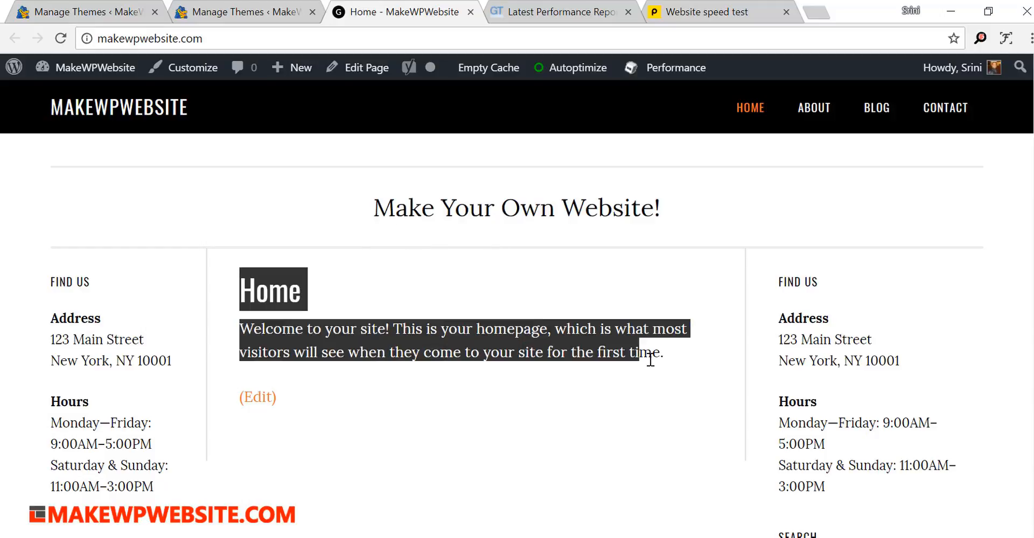
click(722, 369)
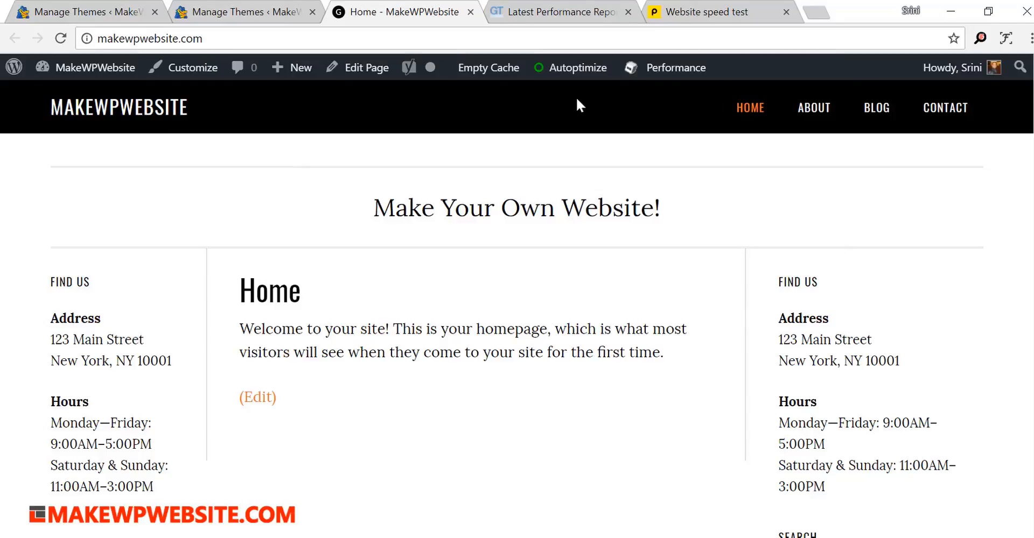
- Go to the installed themes in the WordPress dashboard and open the Twenty Sixteen theme's details
mouse_move(69, 74)
click(70, 108)
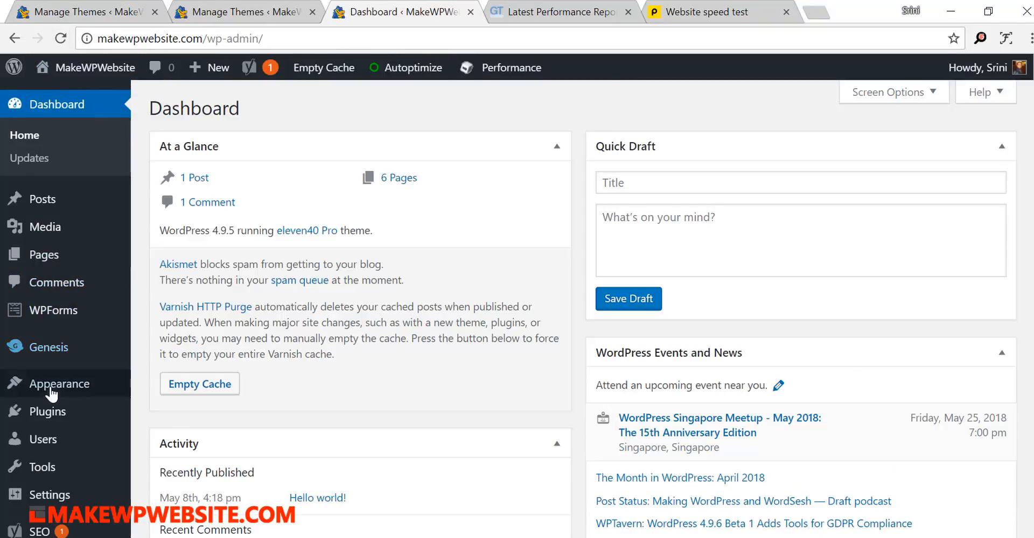
mouse_move(66, 398)
click(163, 392)
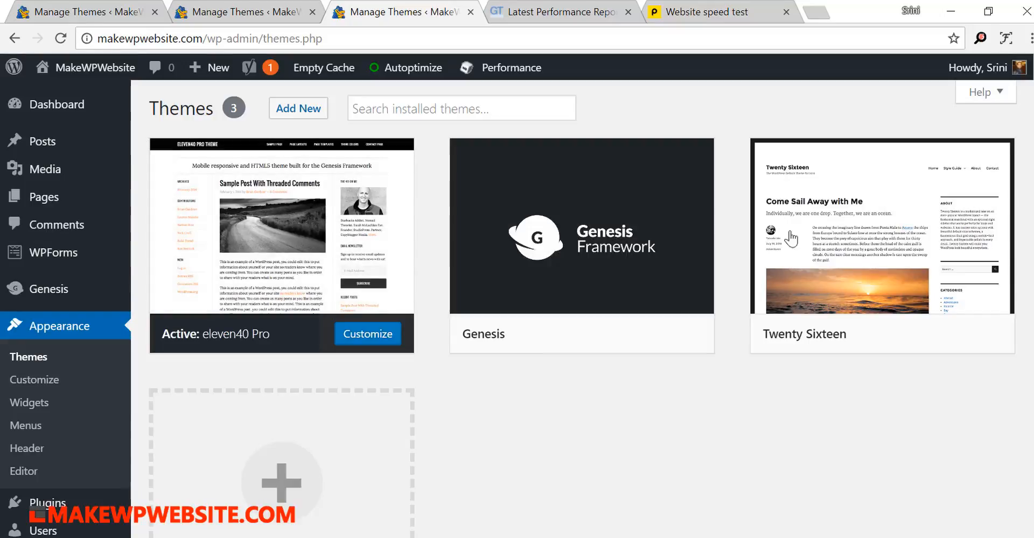
click(892, 243)
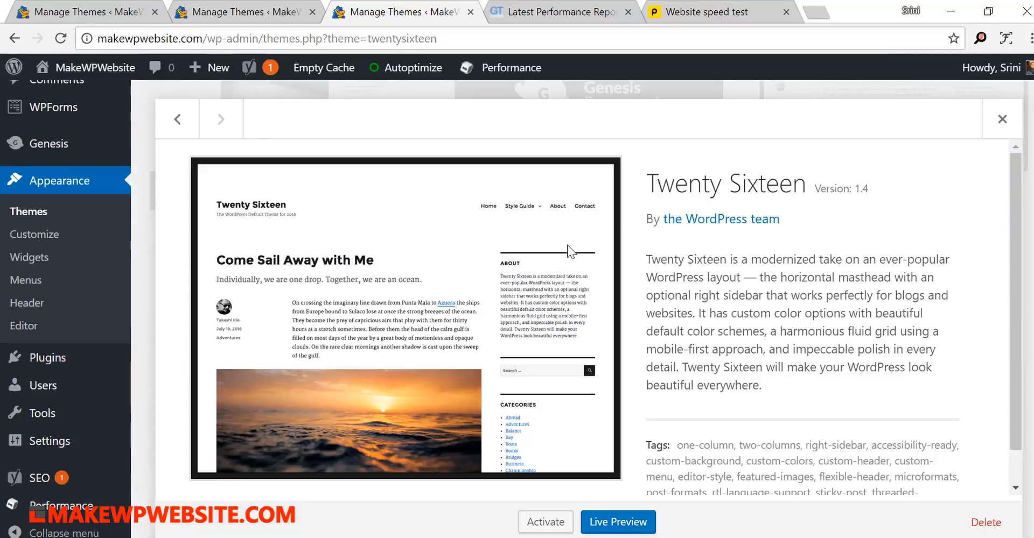
- Delete the inactive Twenty Sixteen theme from the installed themes and confirm its removal
click(1006, 128)
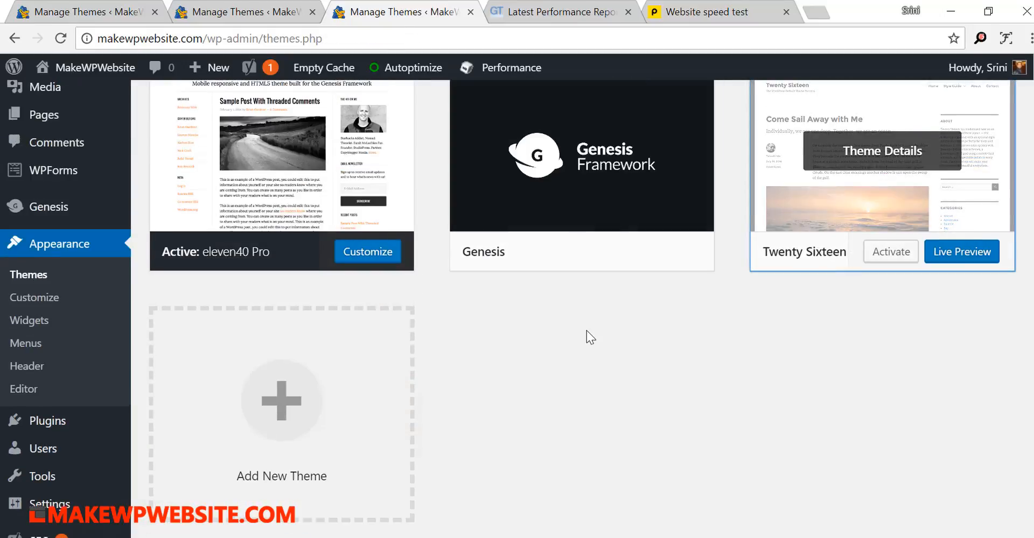
scroll(586, 330, up, 2)
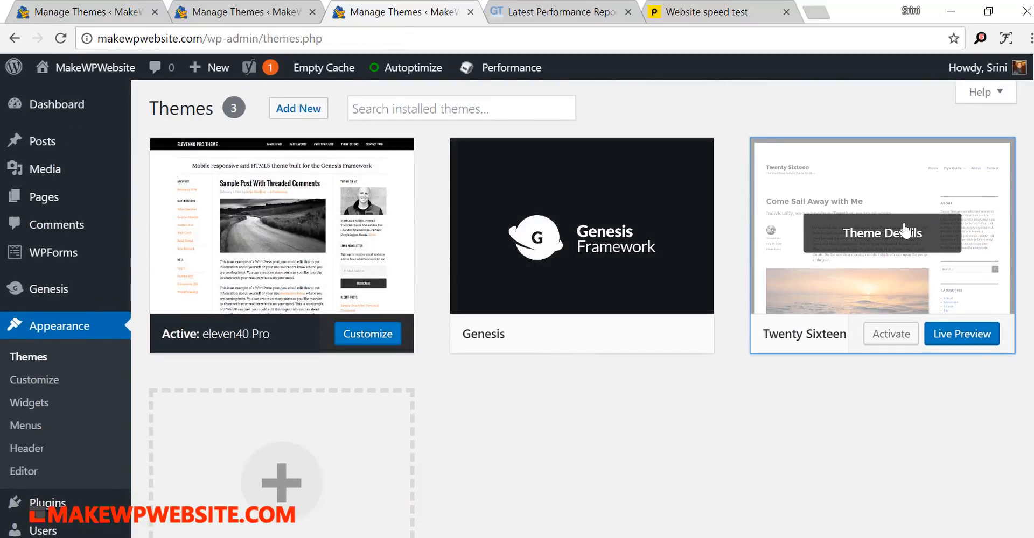
click(905, 232)
scroll(865, 346, down, 1)
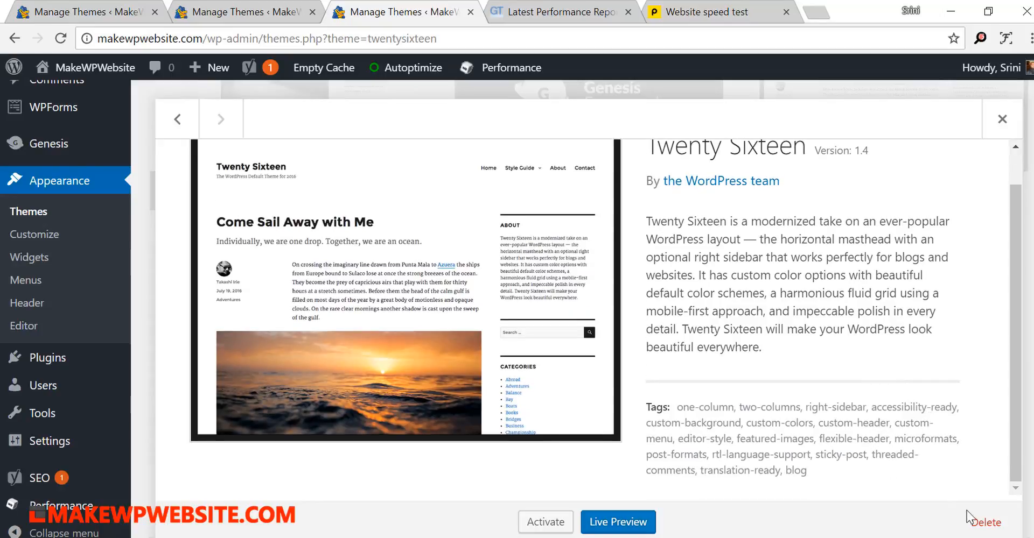
click(989, 525)
click(605, 160)
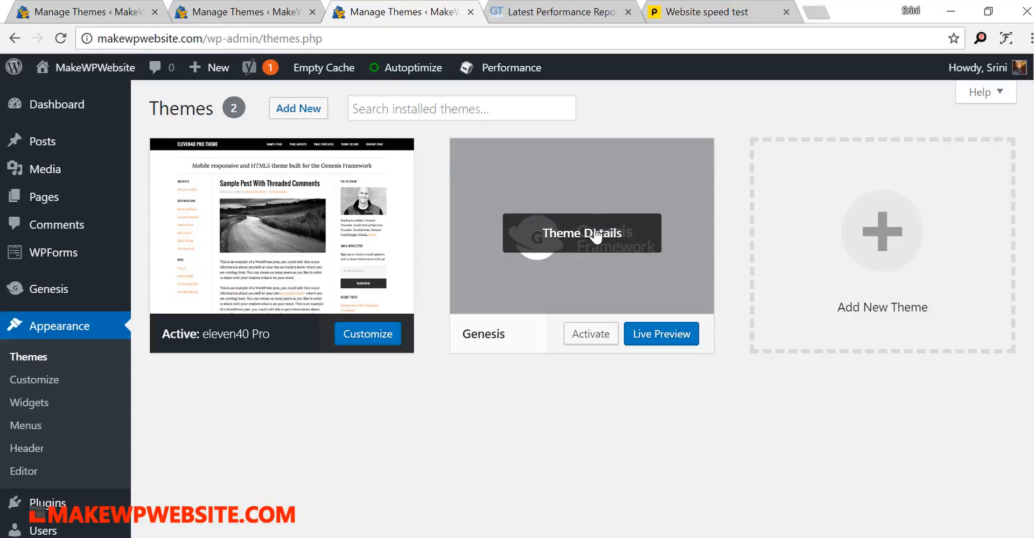
- Activate the Genesis parent theme and open makewpwebsite.com in a new browser tab to inspect the homepage with it
click(587, 336)
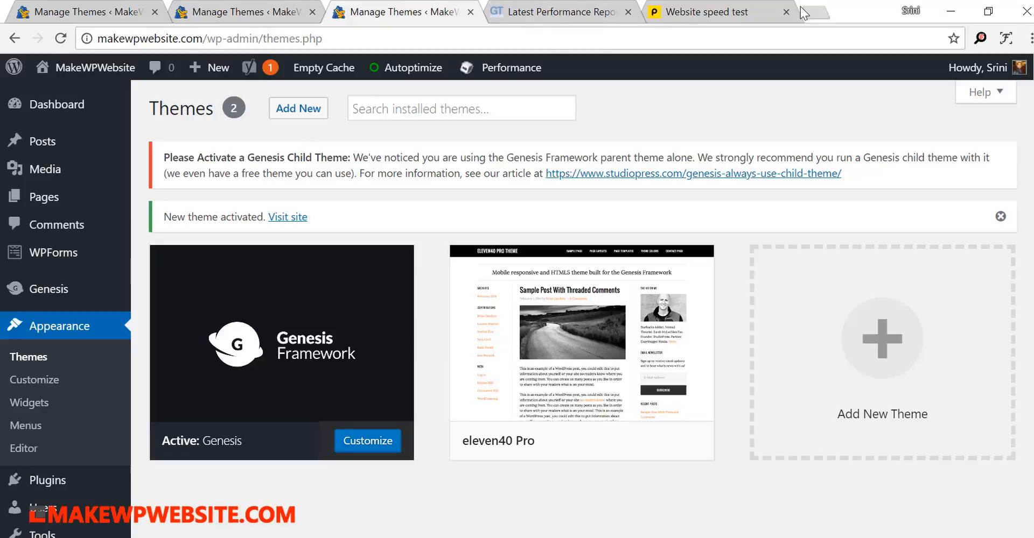
click(819, 12)
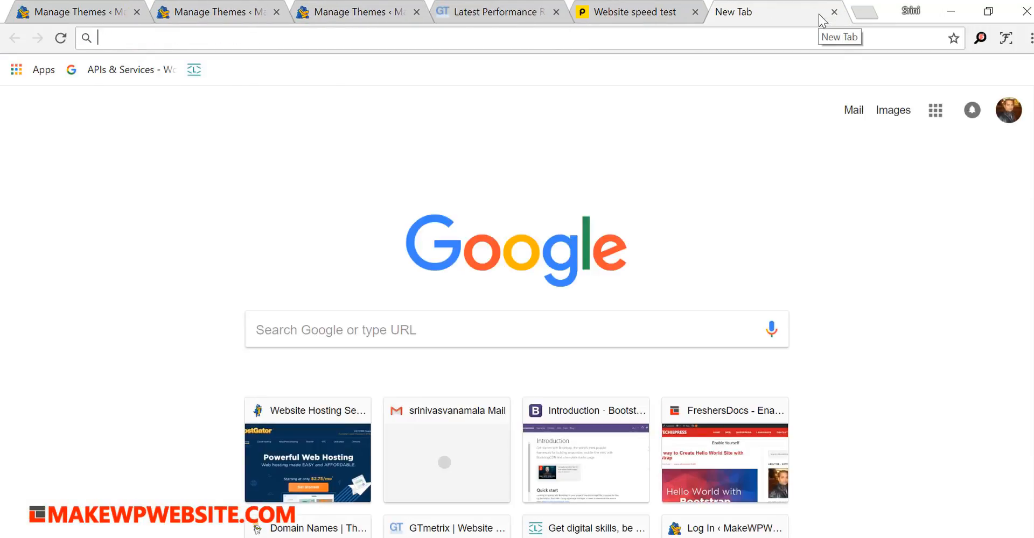
text(mak)
key(Return)
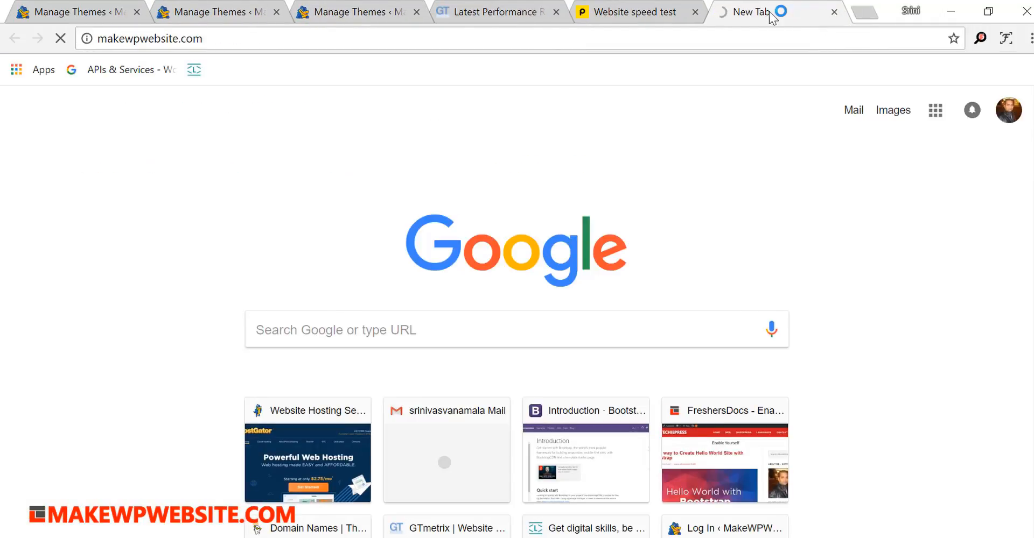
drag(771, 13, 496, 11)
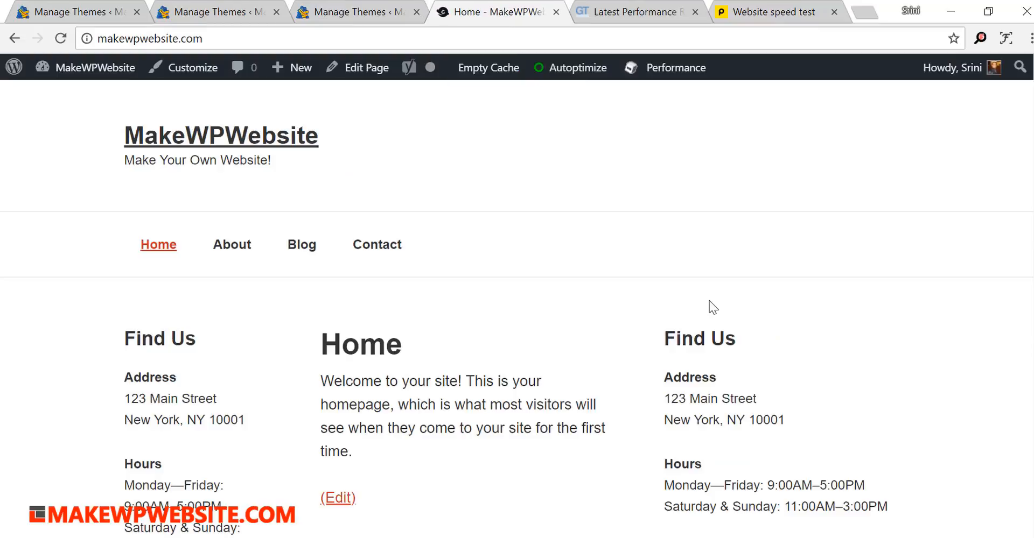
scroll(690, 305, down, 7)
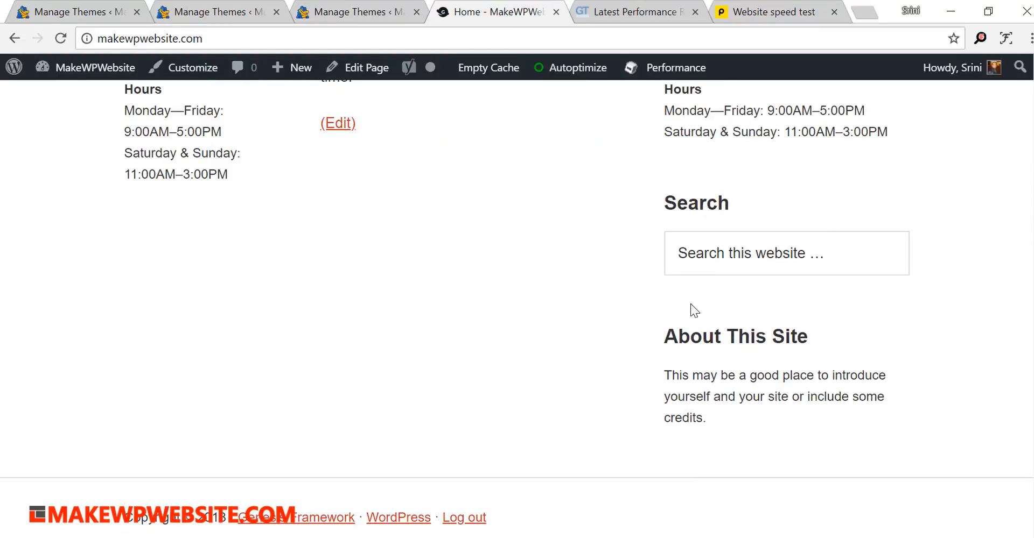
scroll(690, 304, up, 7)
- Run fresh GTmetrix and Pingdom speed tests for makewpwebsite.com, with Pingdom testing from New York City
click(637, 14)
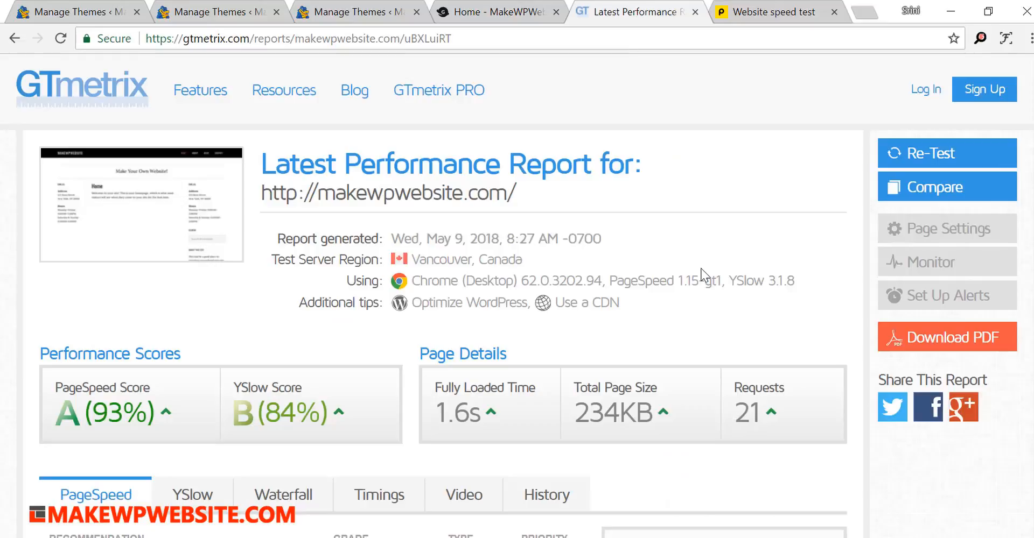
click(18, 40)
click(940, 398)
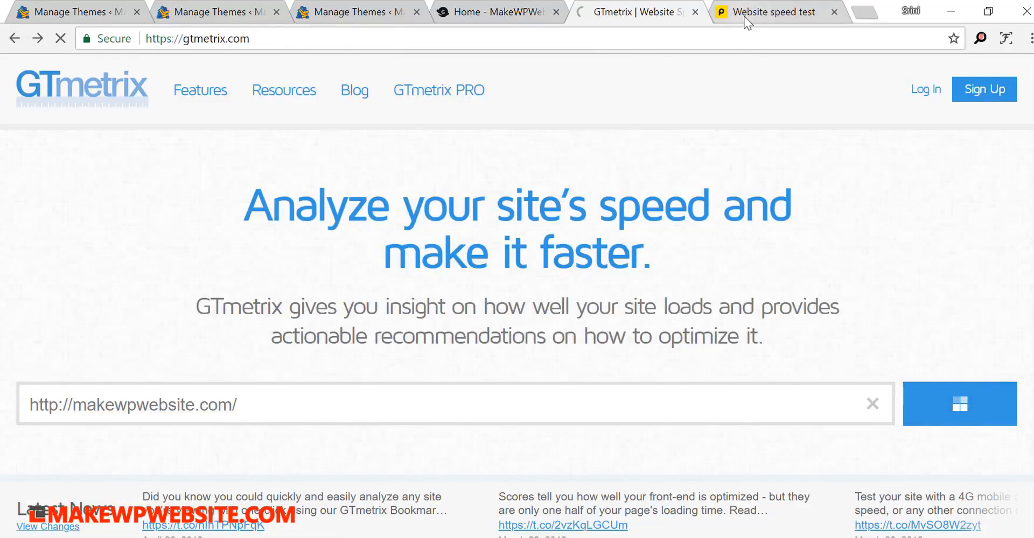
click(746, 13)
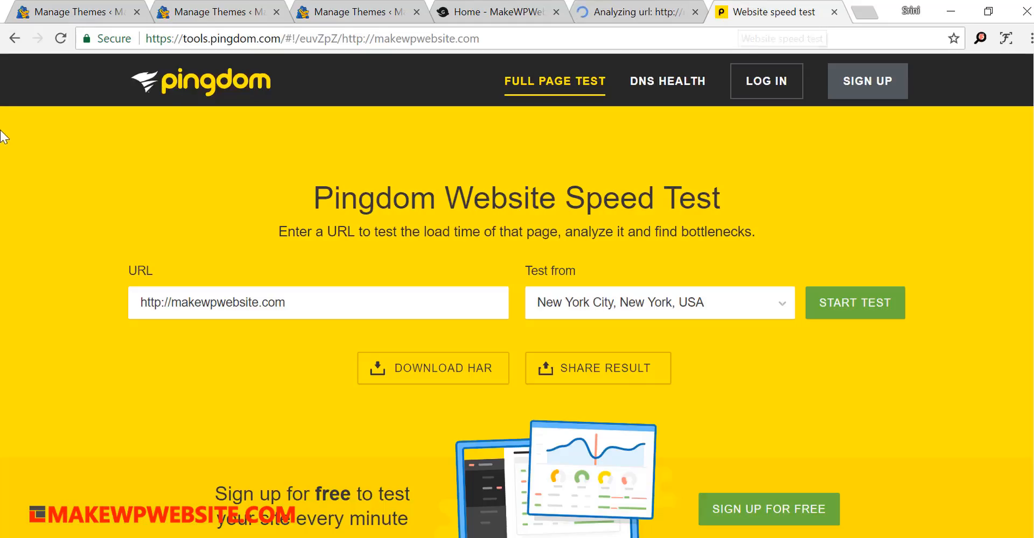
click(847, 306)
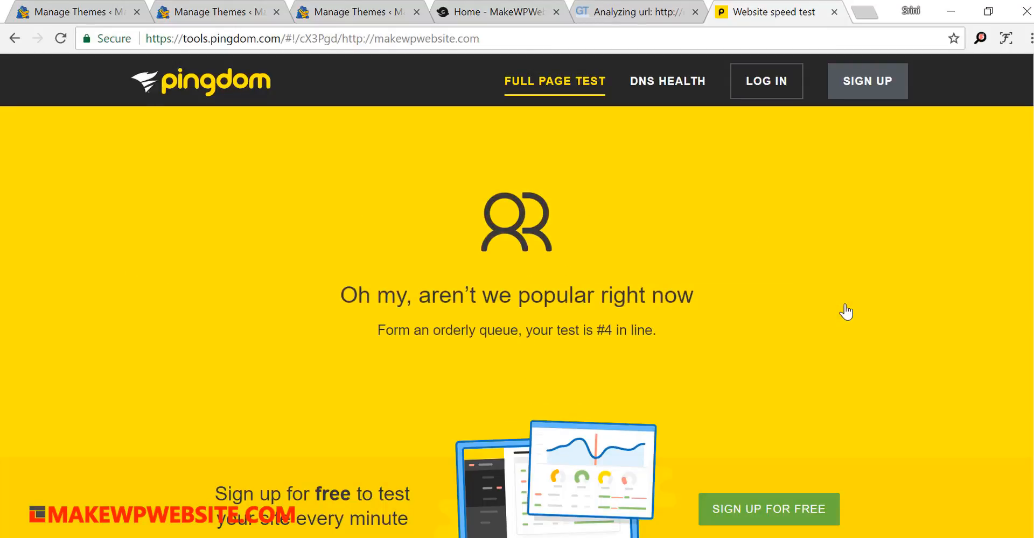
- Review the new GTmetrix performance scores and page details, and compare them with the Pingdom summary
key(ctrl+Page_Up)
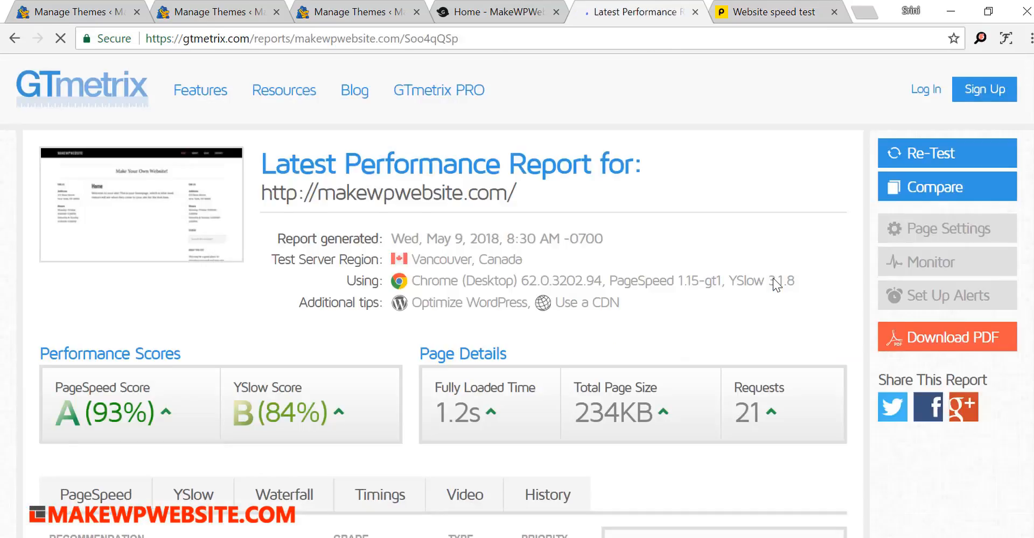
scroll(773, 278, down, 5)
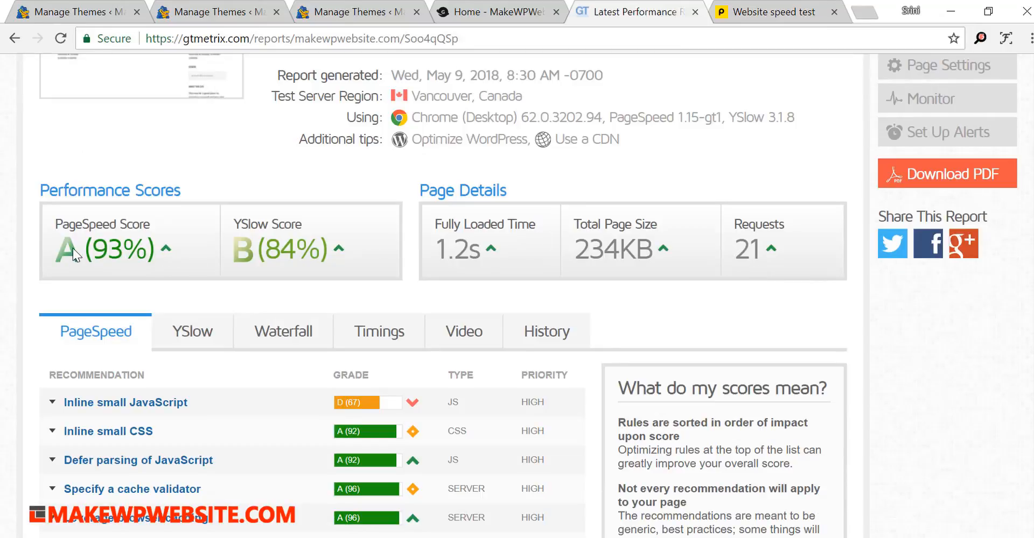
click(751, 16)
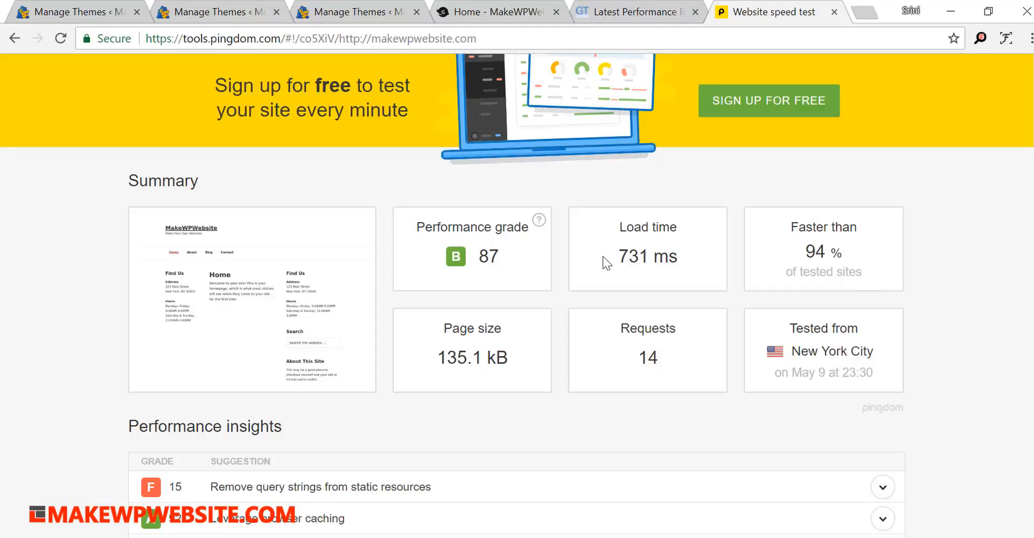
- Reactivate the eleven40 Pro theme and reload the site's homepage
click(488, 12)
click(319, 17)
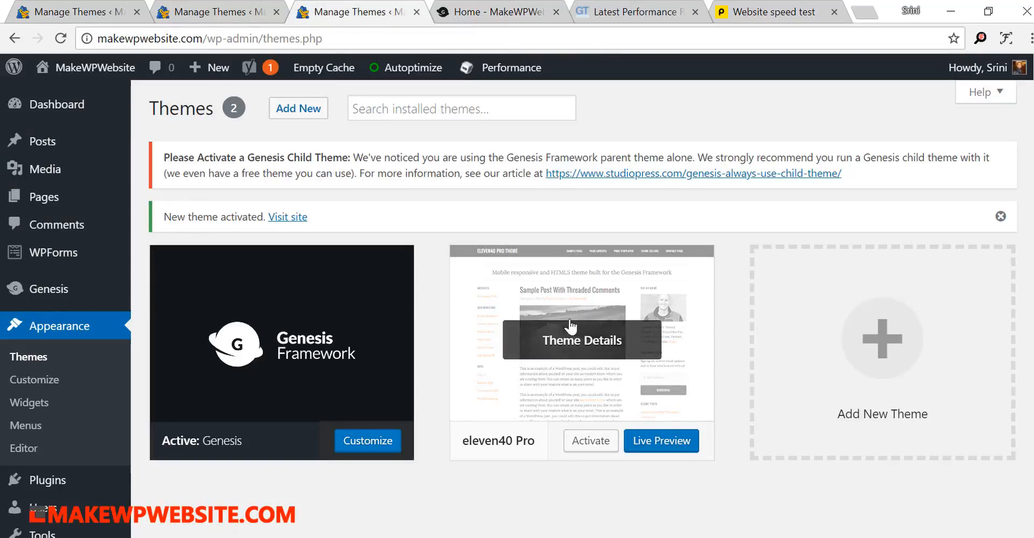
click(587, 447)
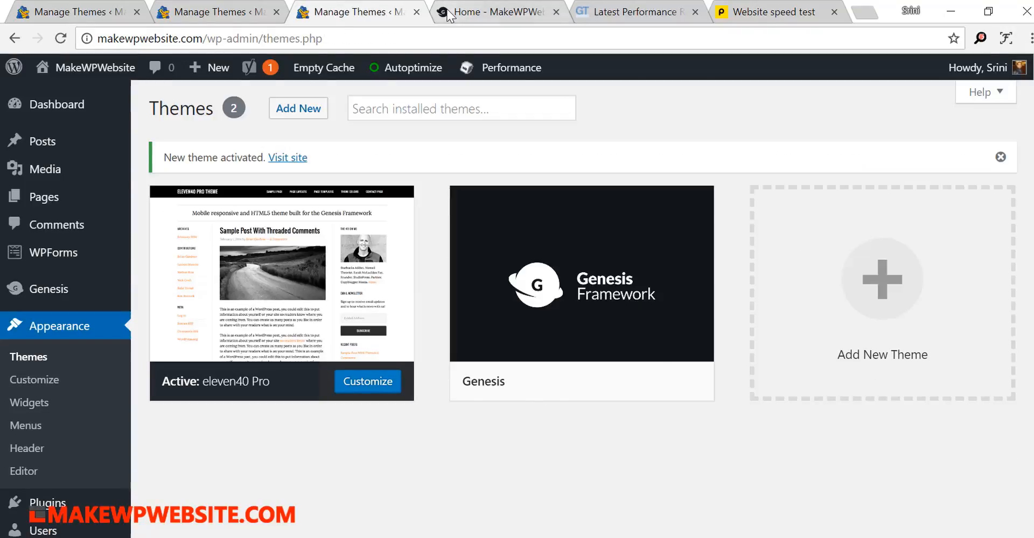
click(452, 15)
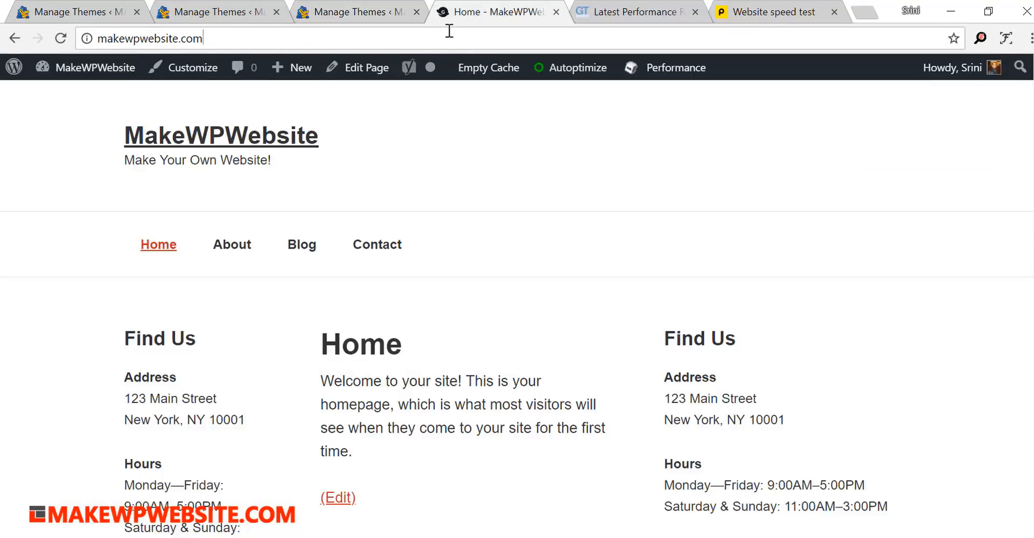
click(449, 31)
key(Return)
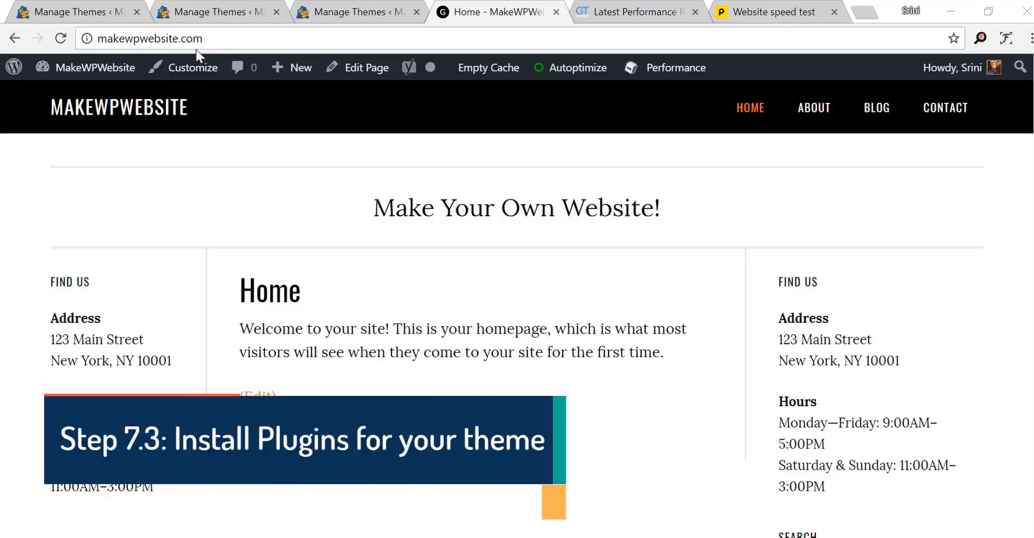
- Open the live customizer for the eleven40 Pro theme and look through its Additional CSS section
click(226, 14)
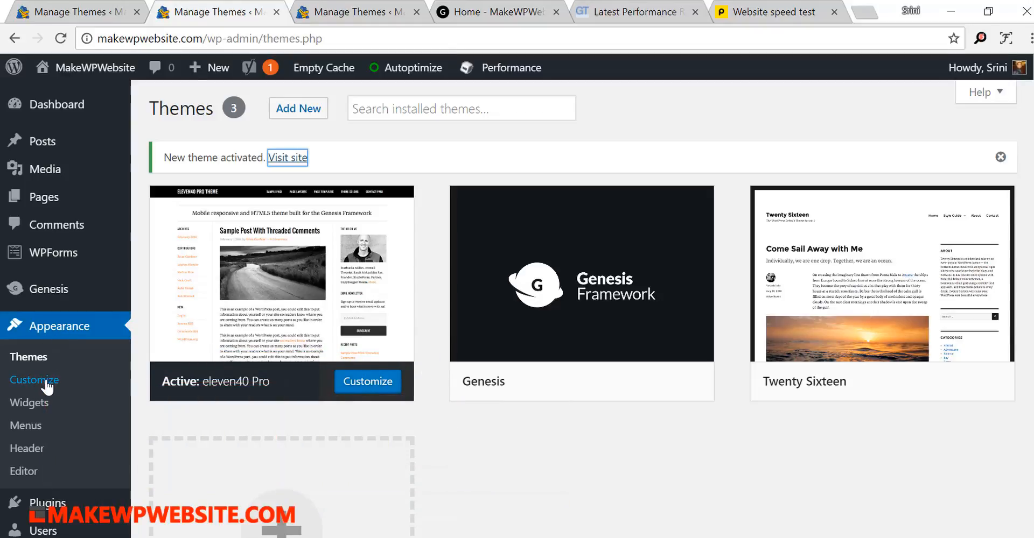
mouse_move(385, 279)
click(375, 393)
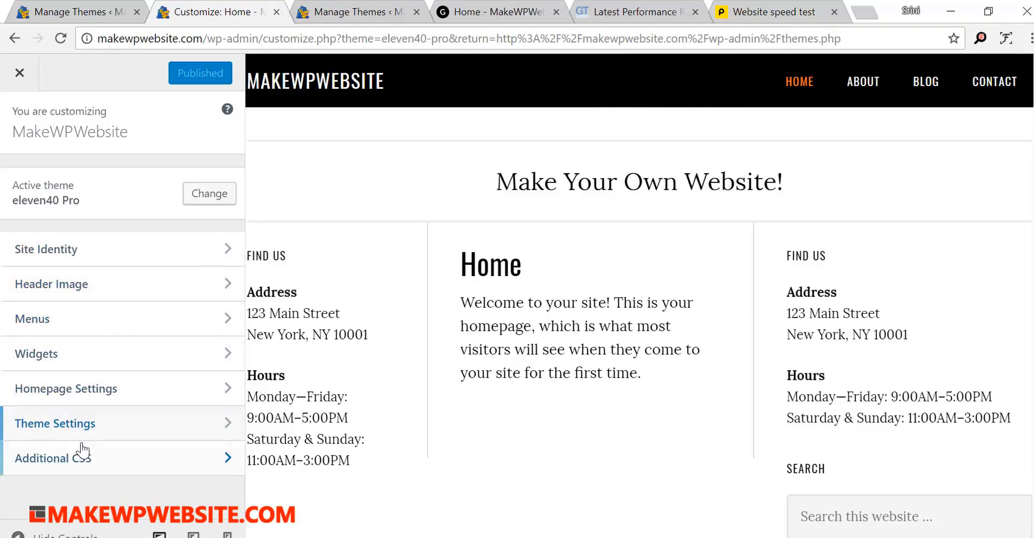
click(65, 466)
scroll(138, 374, down, 3)
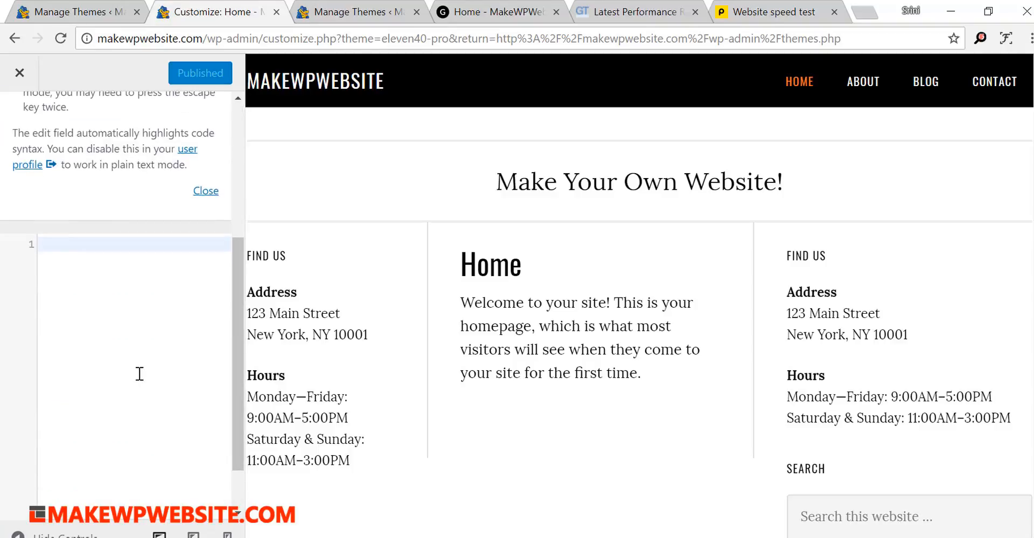
scroll(140, 377, up, 5)
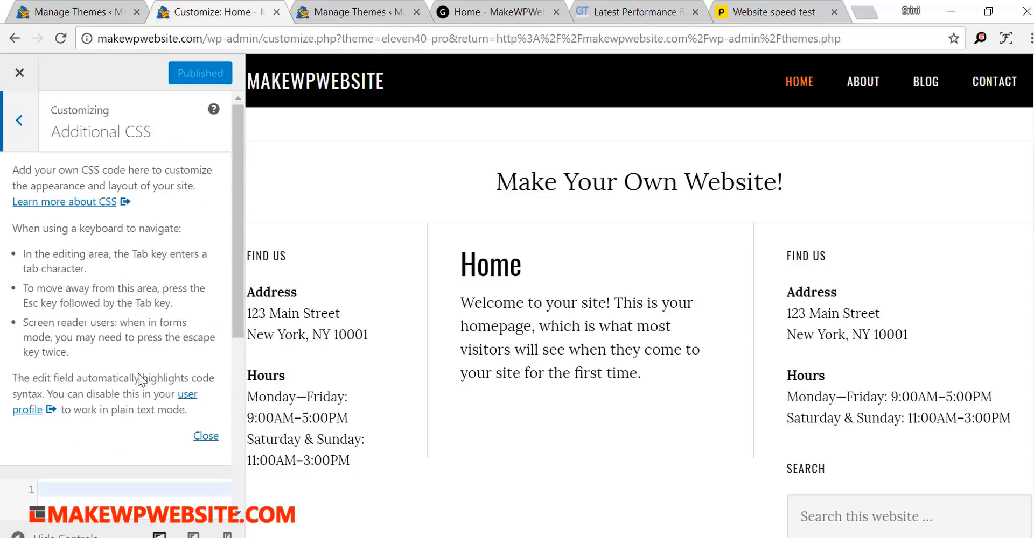
- Look over the customizer's Theme Settings sections and close the customizer
click(19, 124)
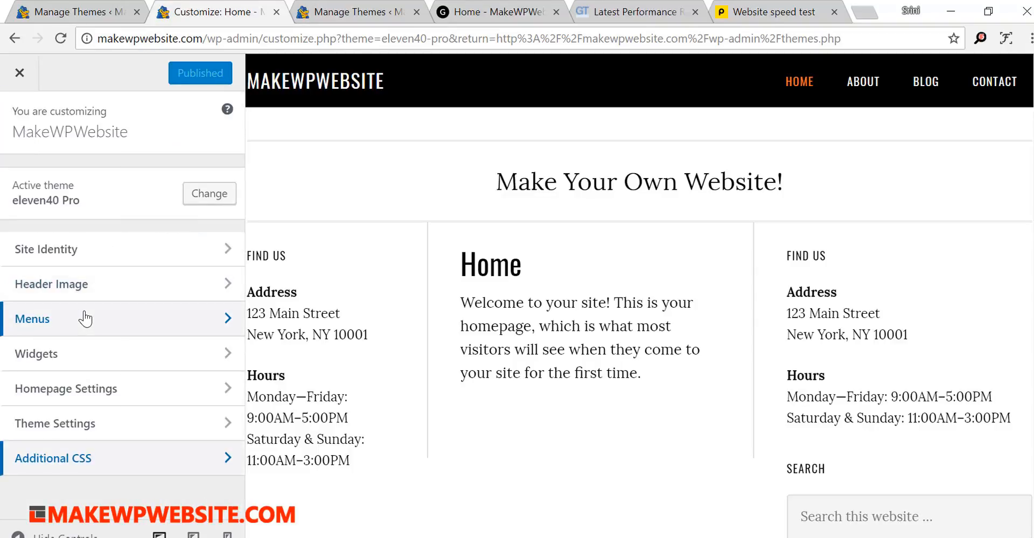
click(32, 428)
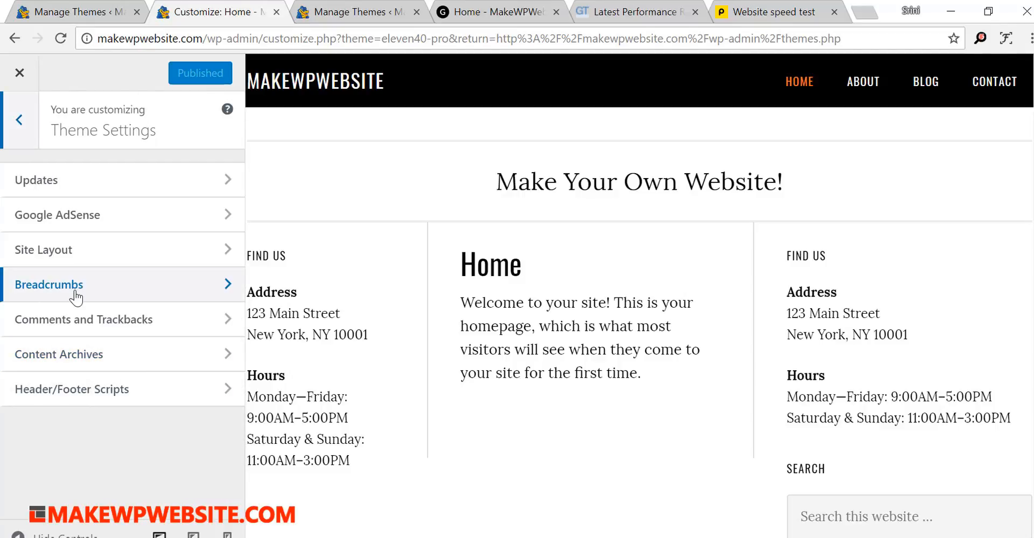
click(18, 120)
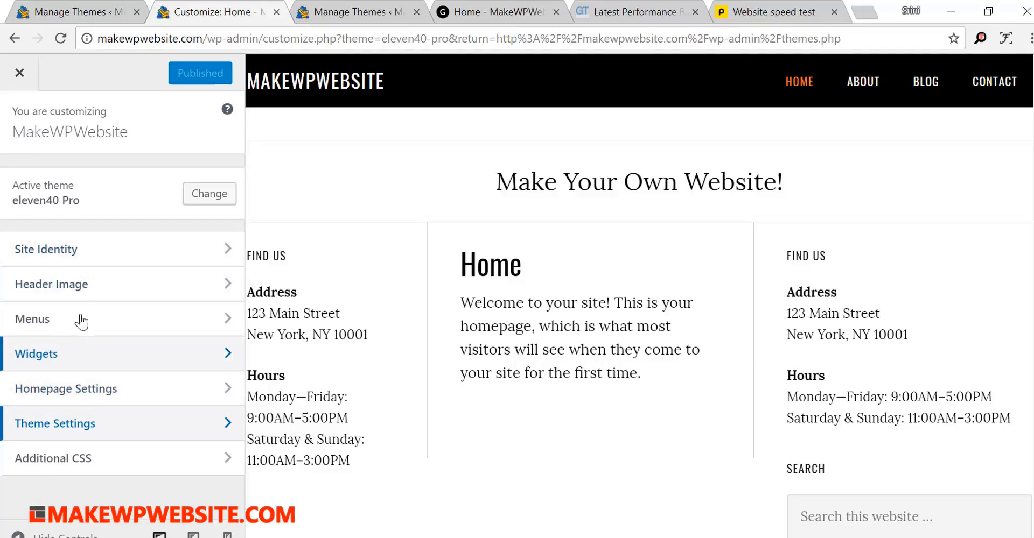
click(20, 75)
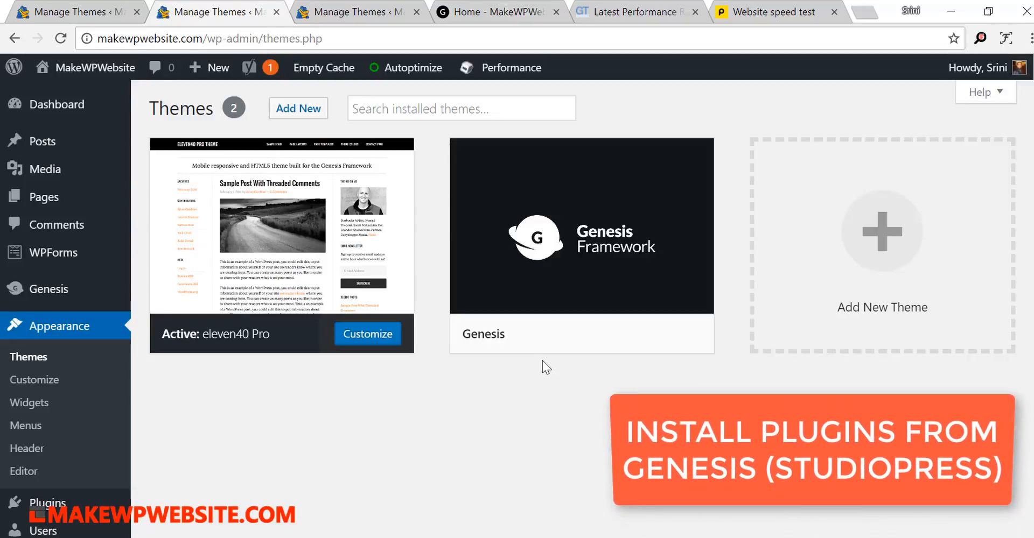
- Search the plugin directory for "Simple Edits", then install and activate the Genesis Simple Edits plugin
mouse_move(556, 350)
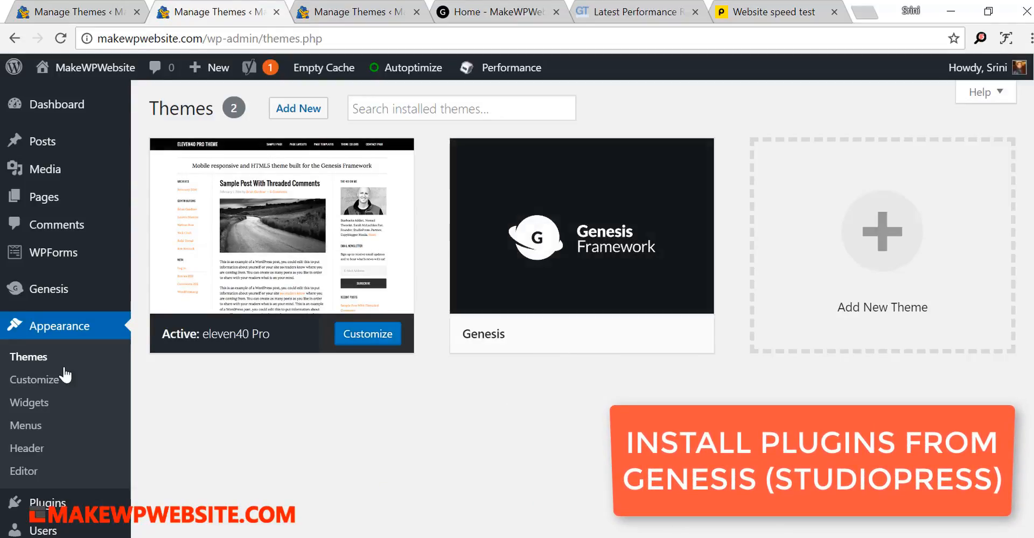
mouse_move(58, 293)
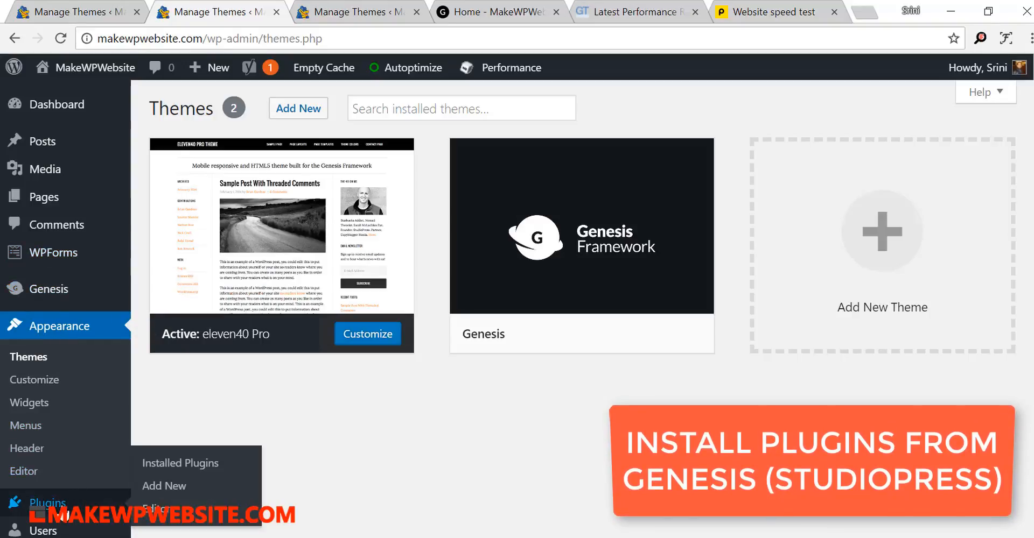
click(158, 486)
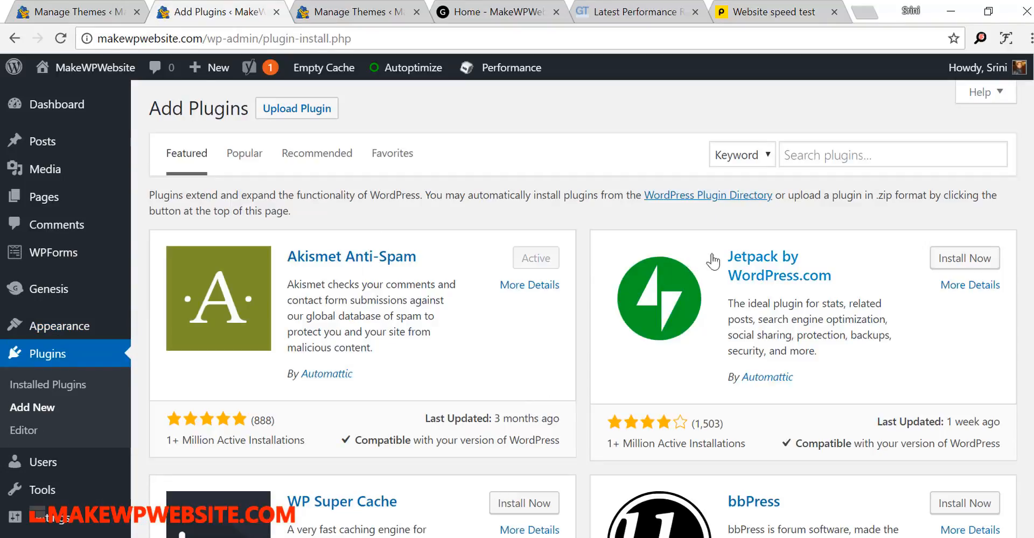
click(810, 160)
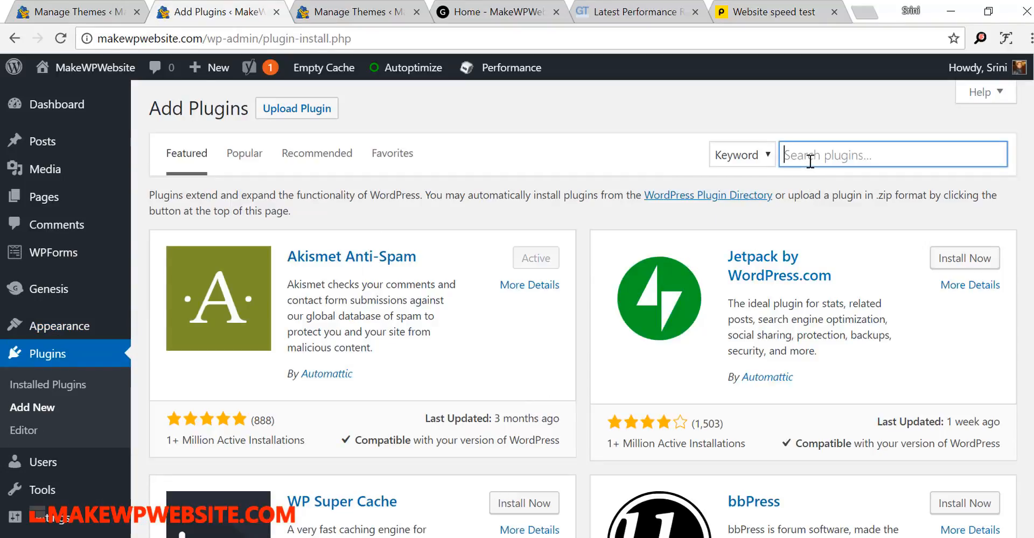
text(Simple)
text(Edits)
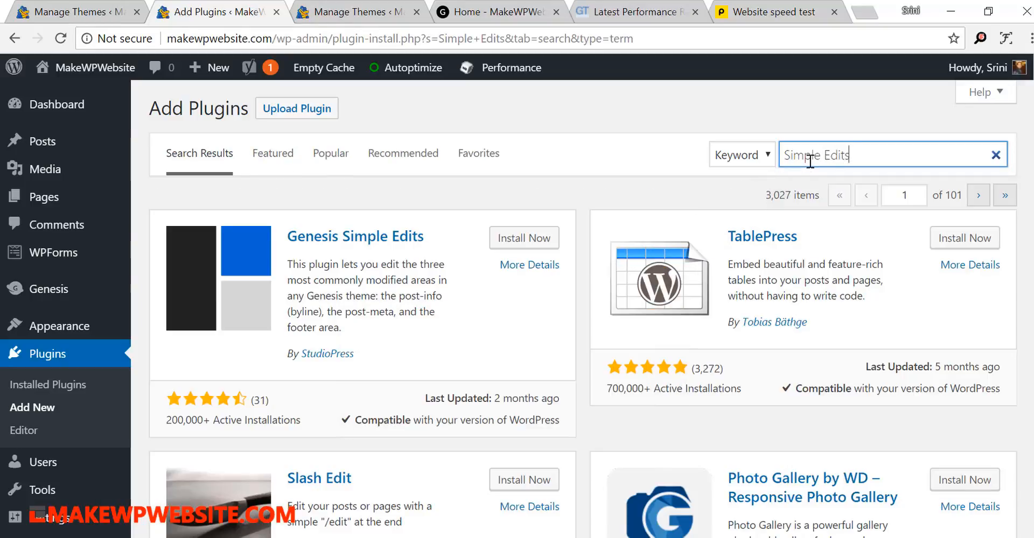
click(509, 245)
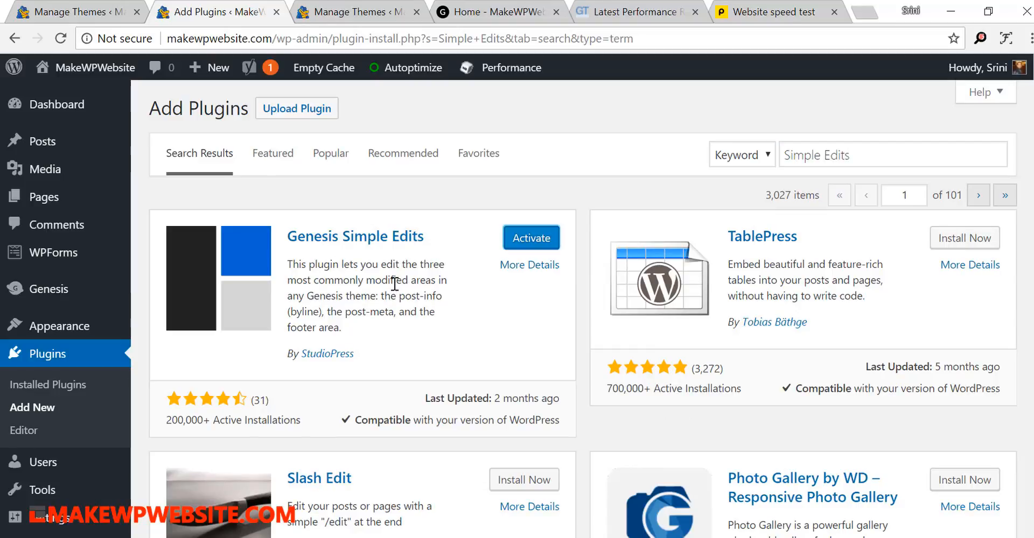
click(530, 242)
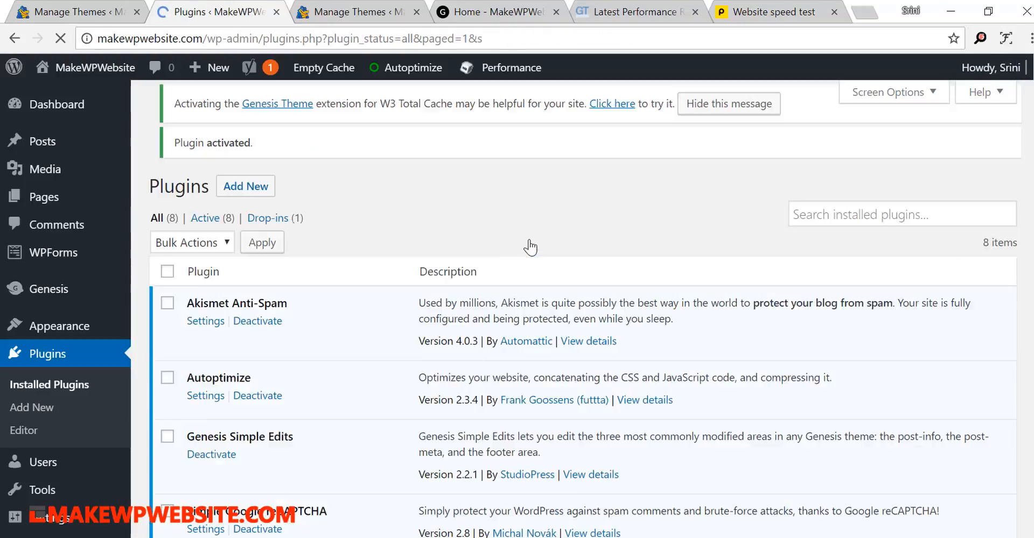
- Open the Genesis Simple Edits settings and look over the entry meta and footer fields
scroll(530, 247, down, 5)
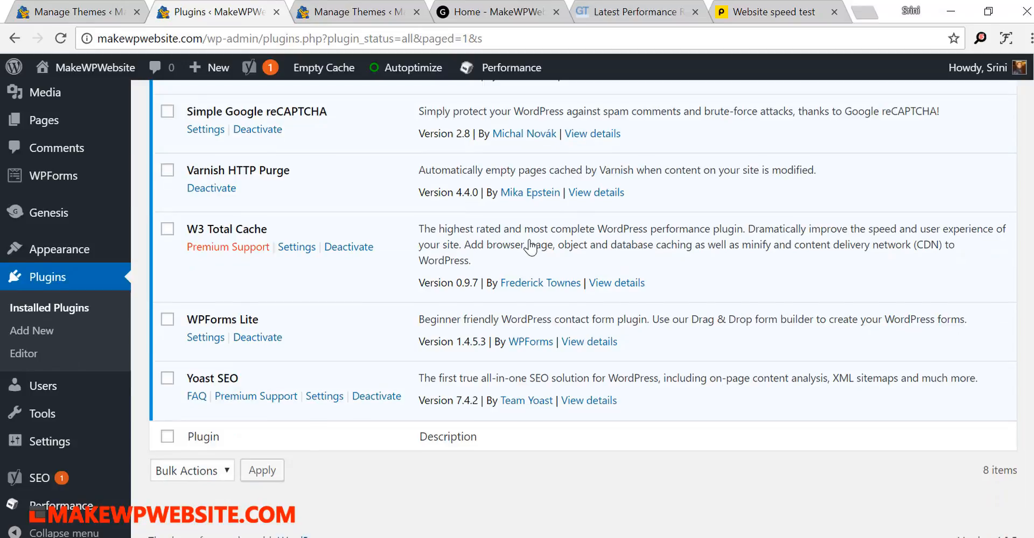
scroll(531, 247, up, 10)
mouse_move(92, 336)
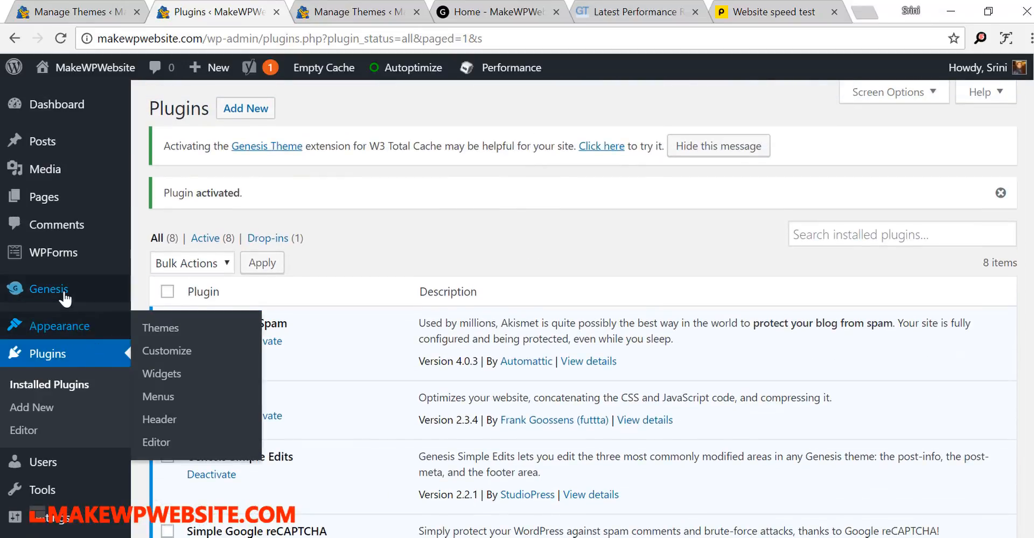
mouse_move(62, 295)
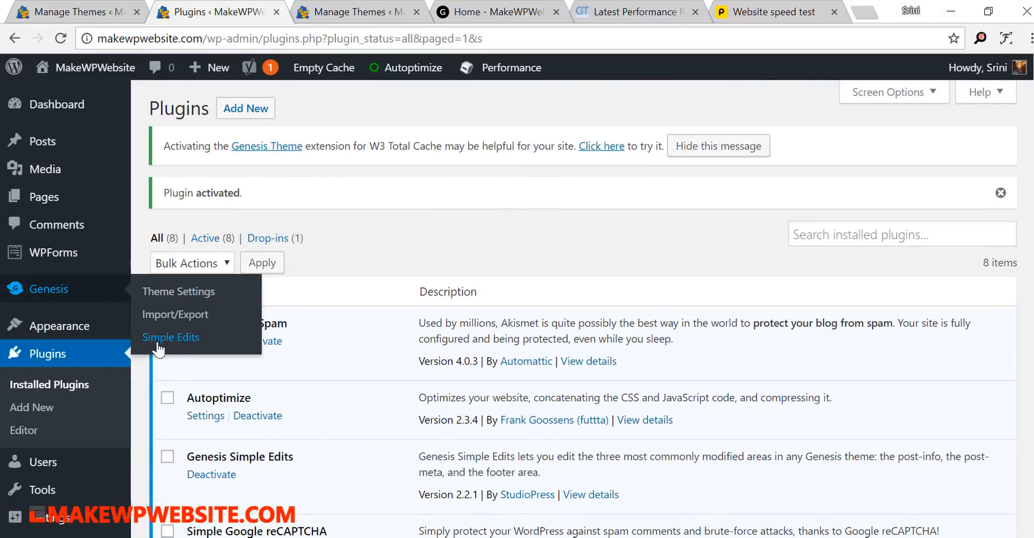
click(220, 336)
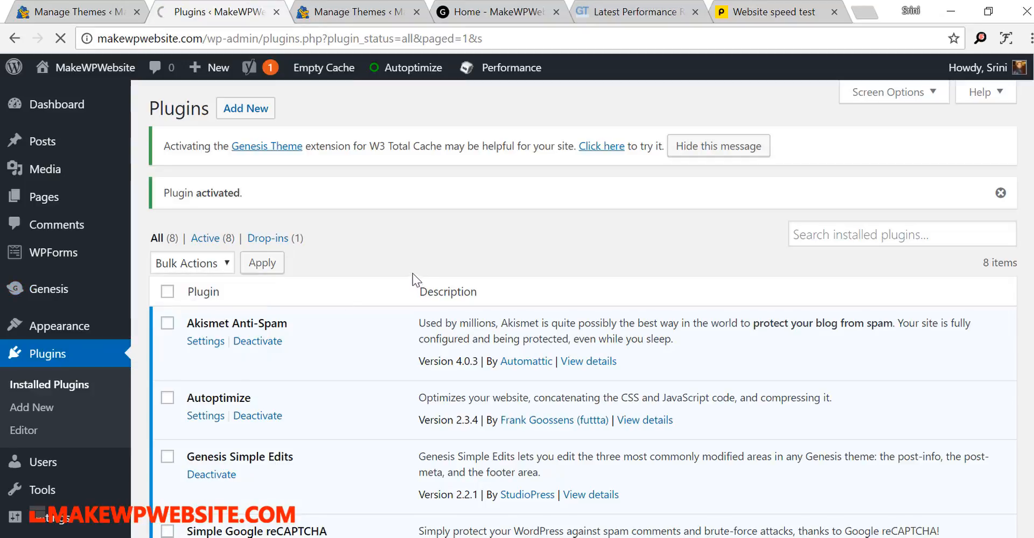
scroll(413, 279, down, 1)
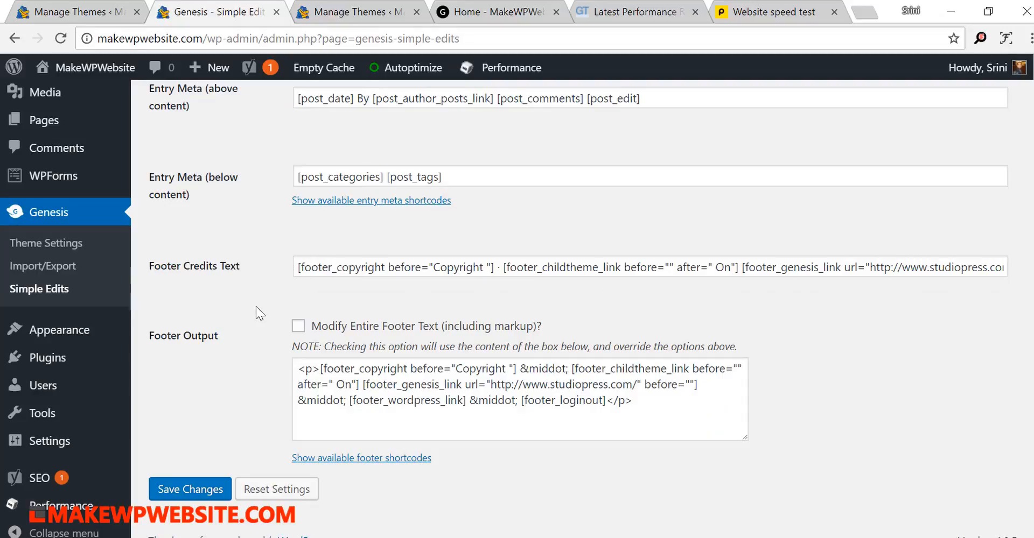
scroll(256, 305, up, 2)
scroll(257, 306, down, 2)
scroll(255, 305, up, 2)
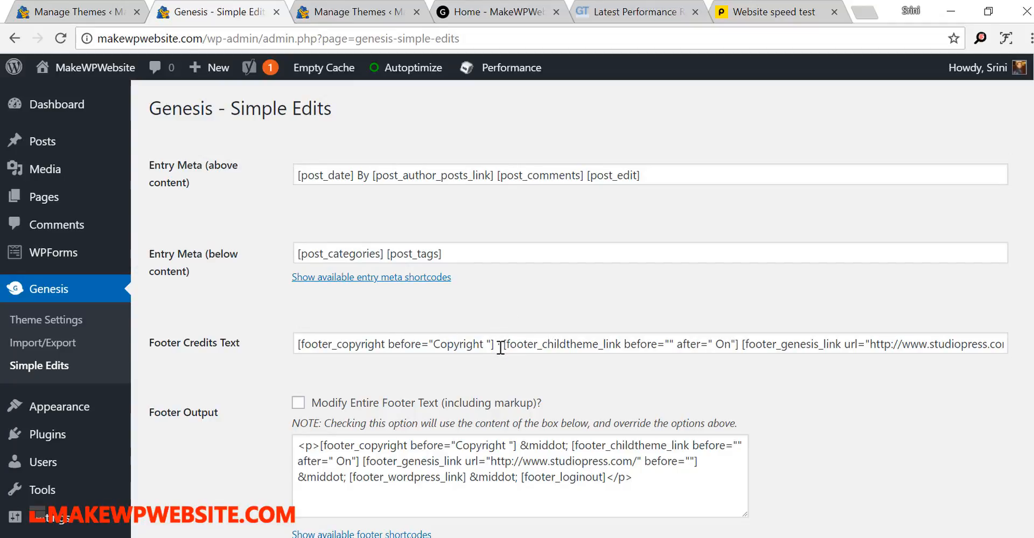
- Look at the copyright and credits line in the footer of the site's homepage
click(502, 12)
scroll(614, 369, down, 10)
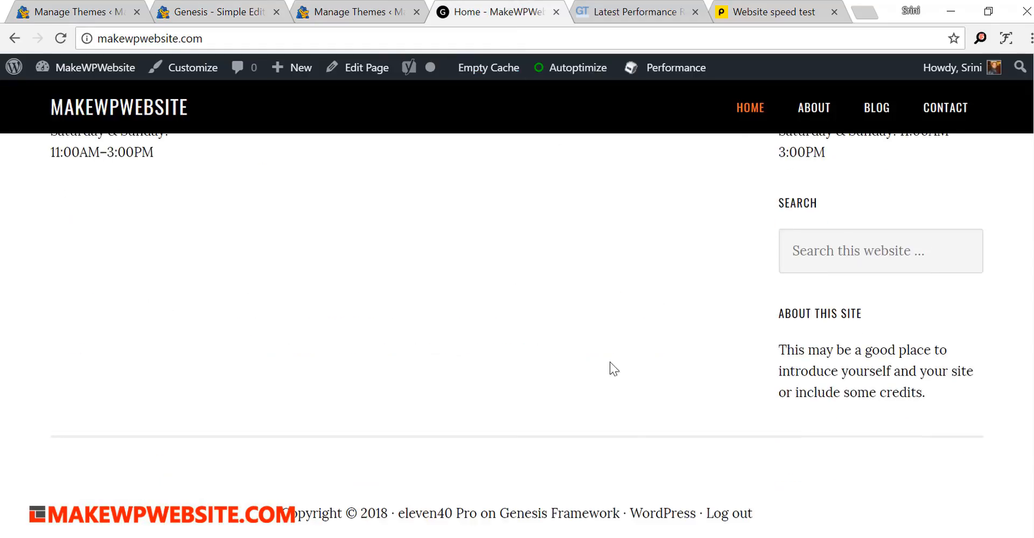
triple_click(358, 513)
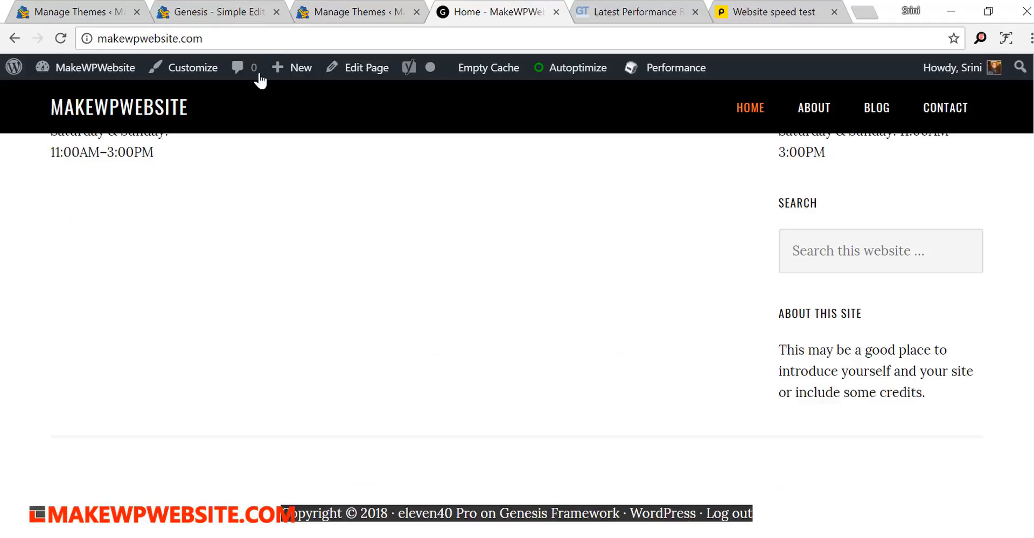
- In Simple Edits, replace the Footer Credits Text after the child theme shortcode with "- MakeWPWebsite.com" and save the changes
click(241, 15)
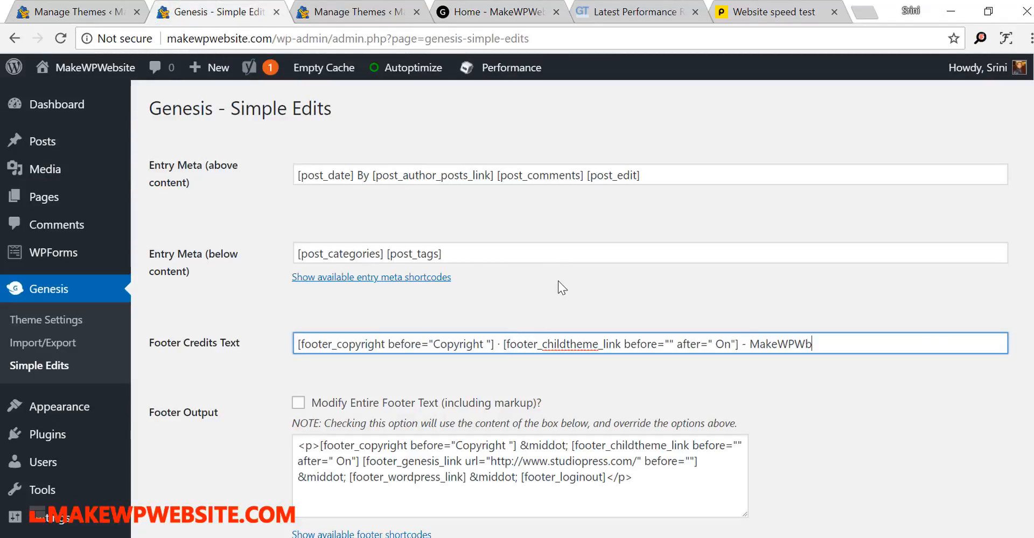
key(BackSpace)
text(ebsite.com)
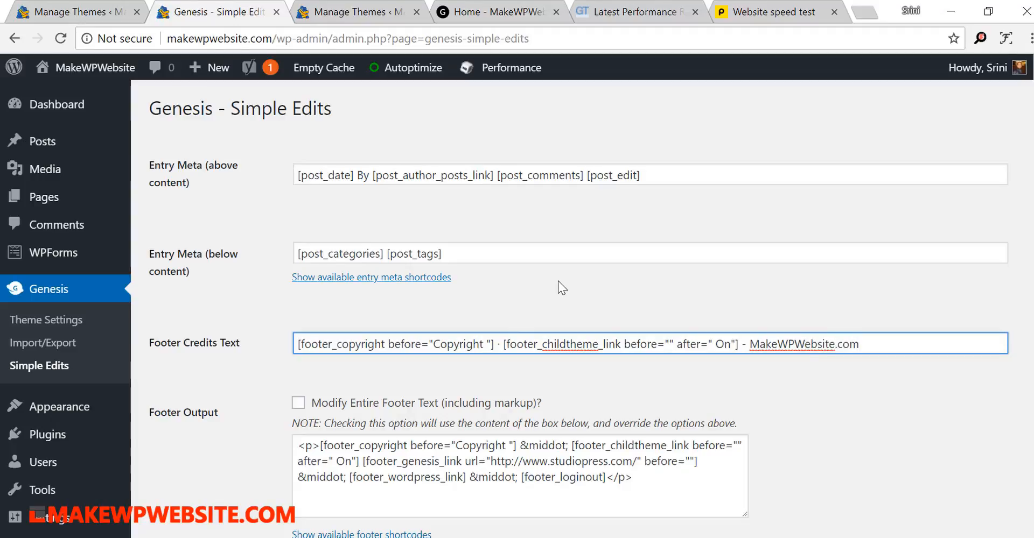
scroll(544, 246, down, 2)
click(209, 498)
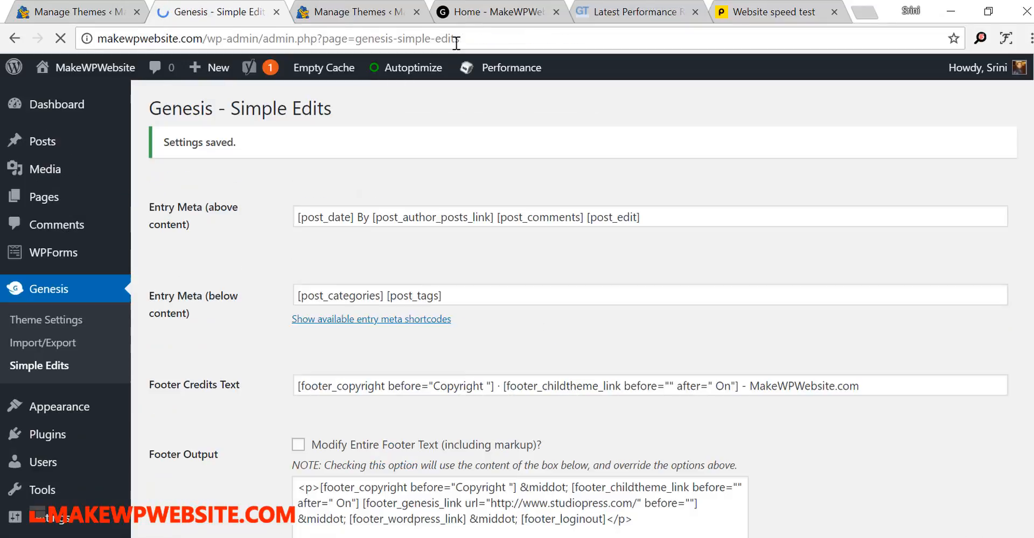
- Reload the site's homepage and check the edited footer credits line
click(472, 16)
click(477, 36)
key(Return)
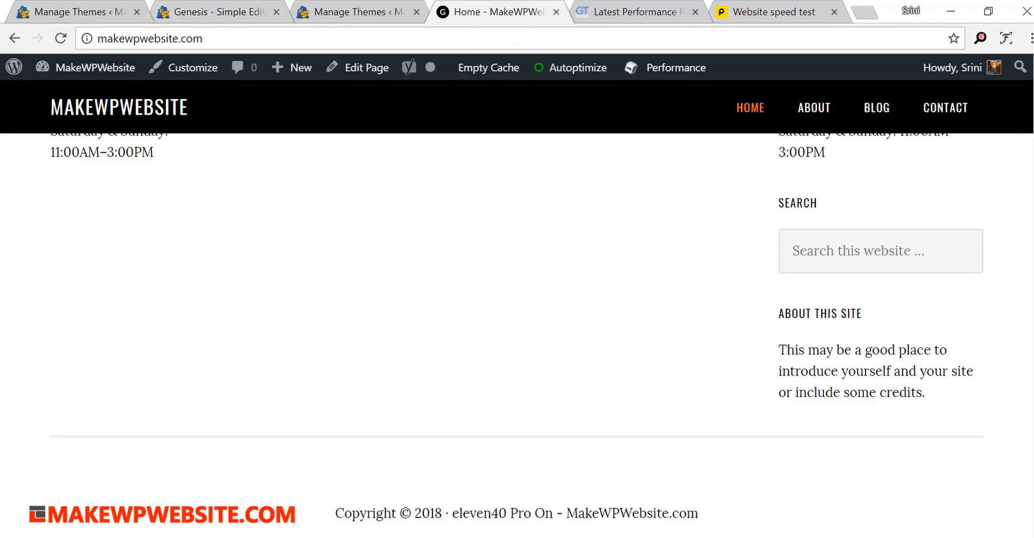
triple_click(375, 512)
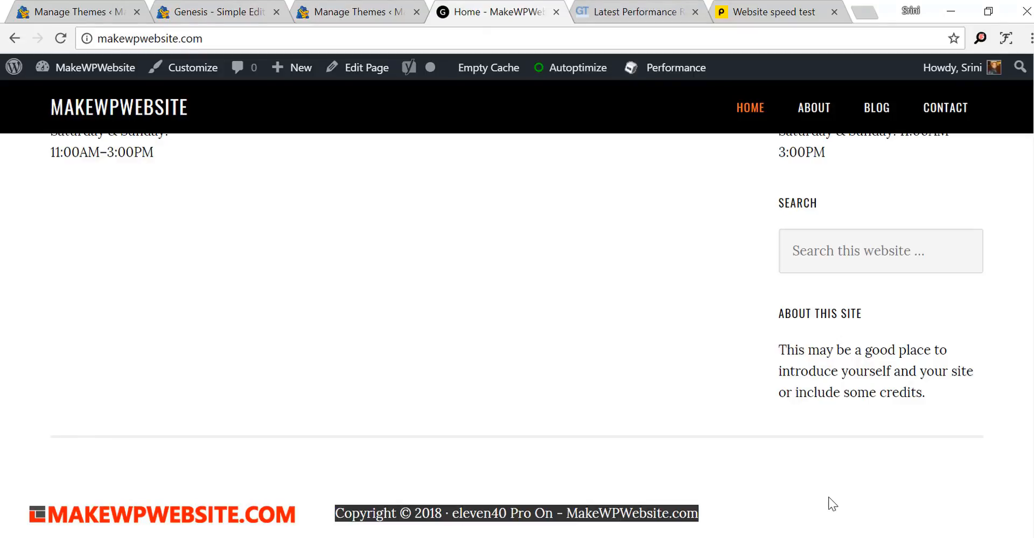
click(828, 497)
- Remove the footer_childtheme_link shortcode and the dash before MakeWPWebsite.com from the Footer Credits Text, and save the changes
click(225, 13)
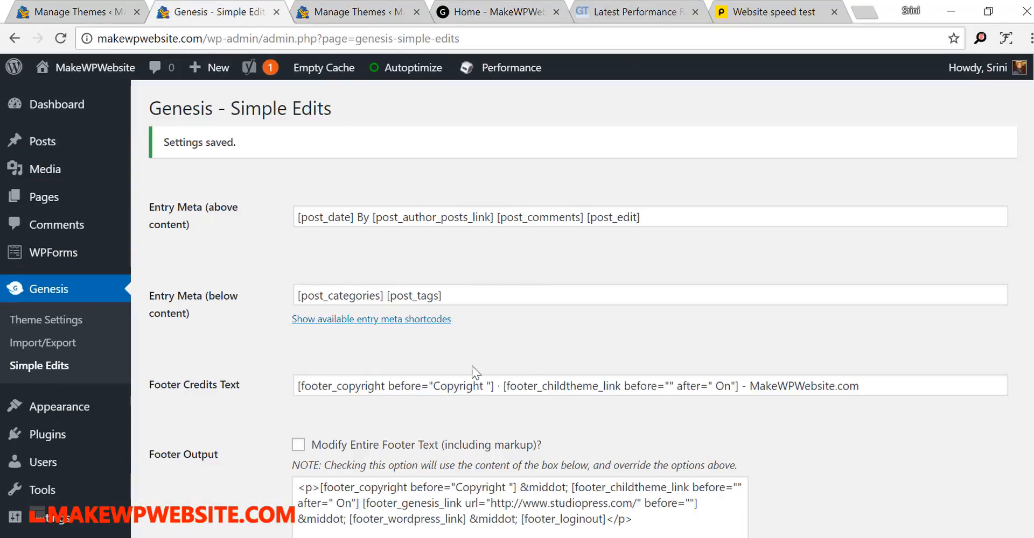
drag(503, 386, 741, 389)
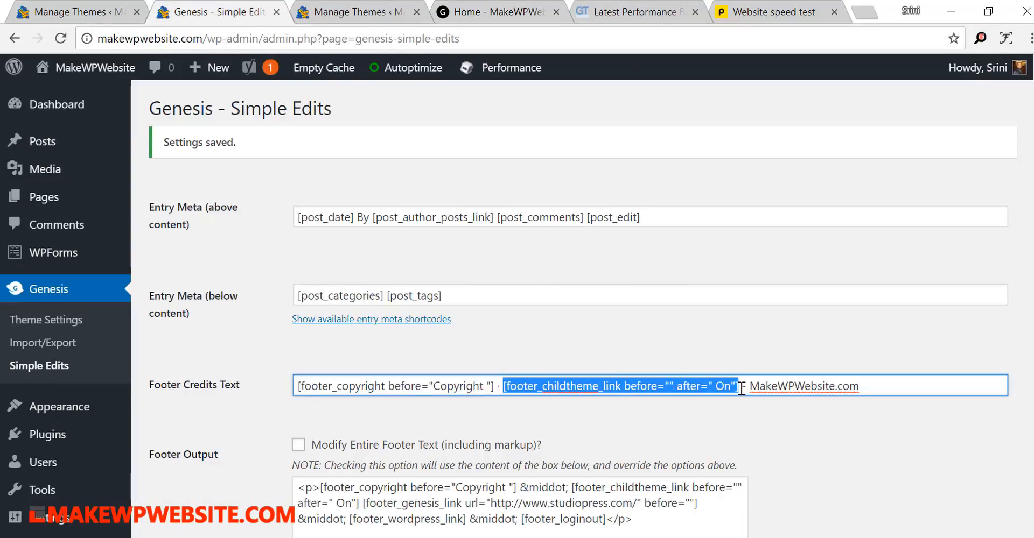
key(BackSpace)
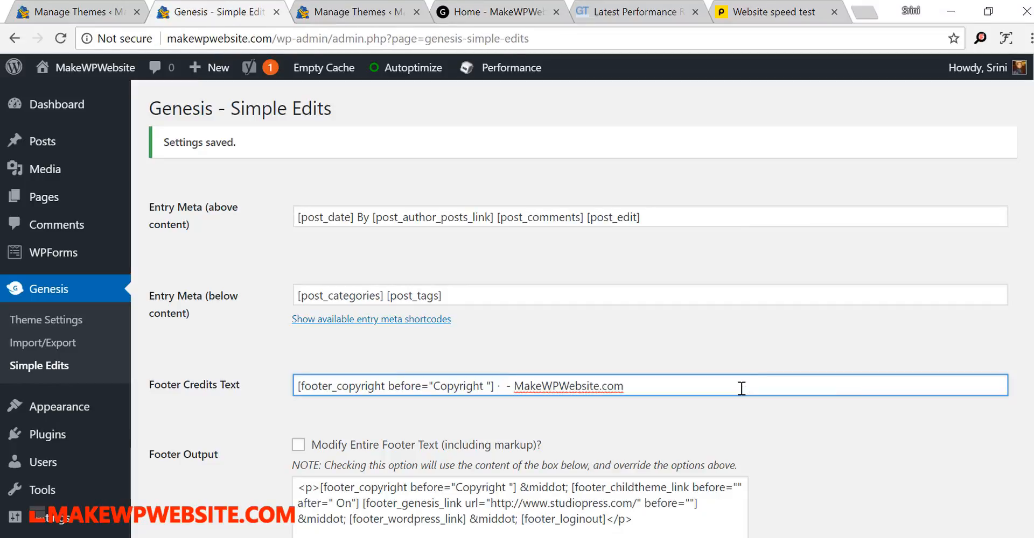
key(BackSpace)
key(BackSpace)
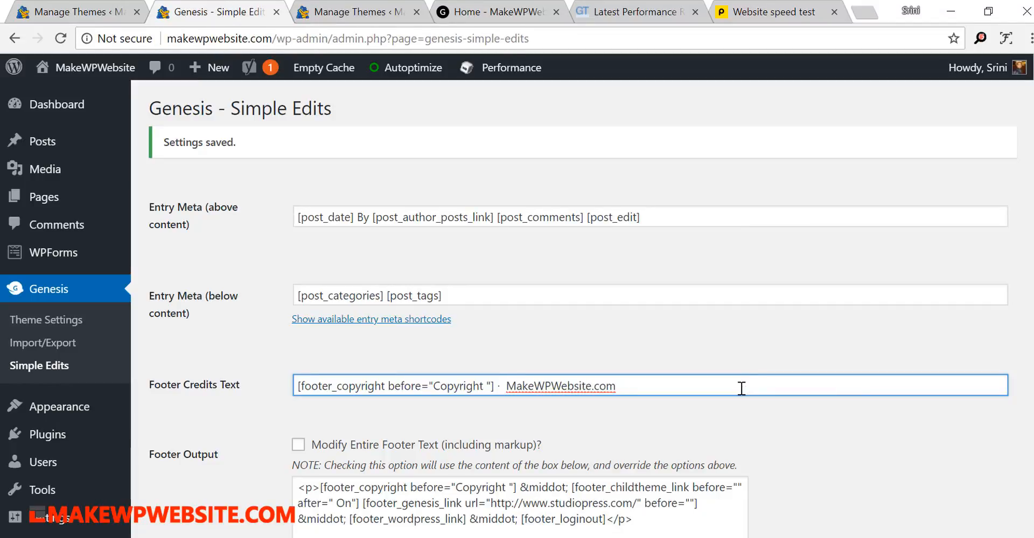
scroll(741, 387, down, 2)
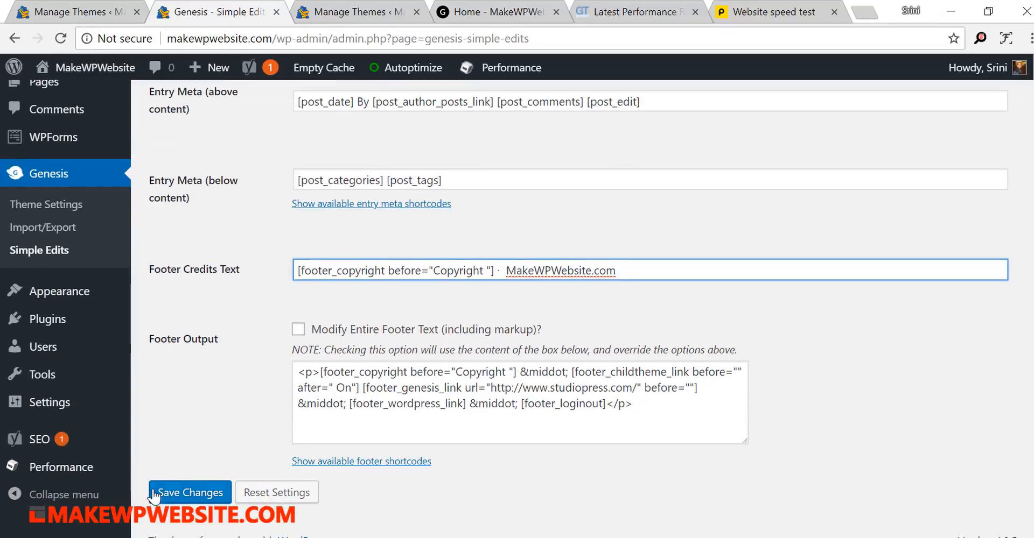
click(189, 493)
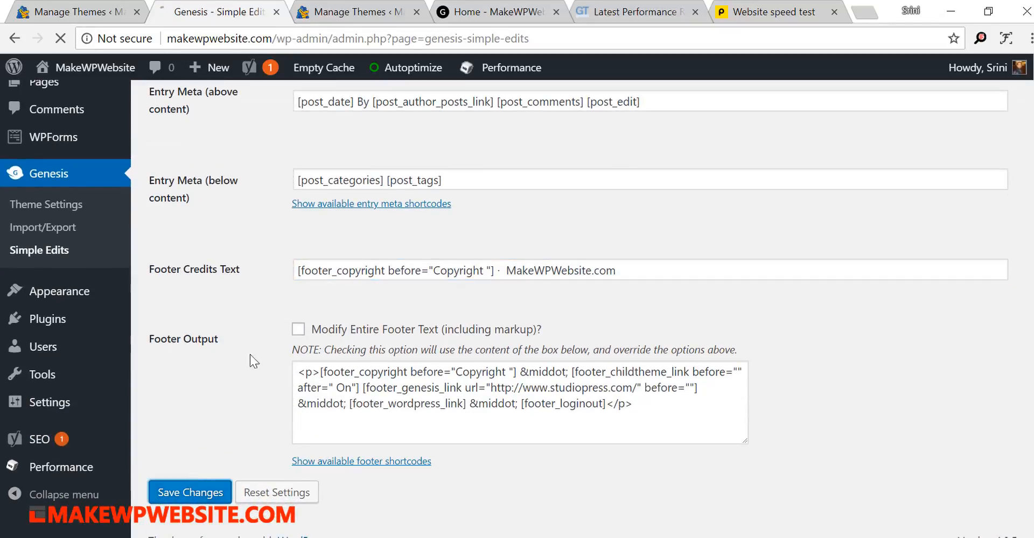
- Reload the homepage and check the footer with the child theme credit removed
click(469, 7)
click(471, 40)
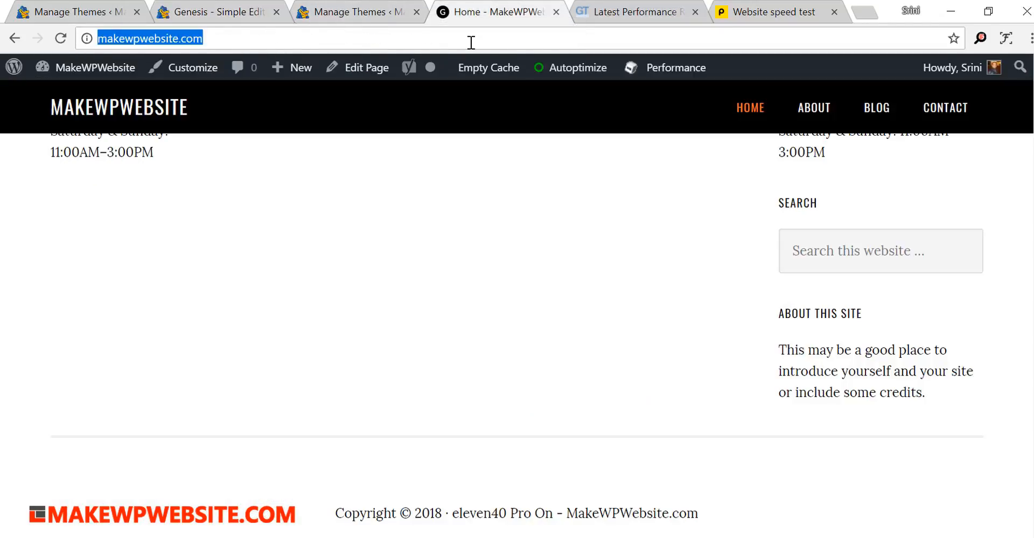
key(Return)
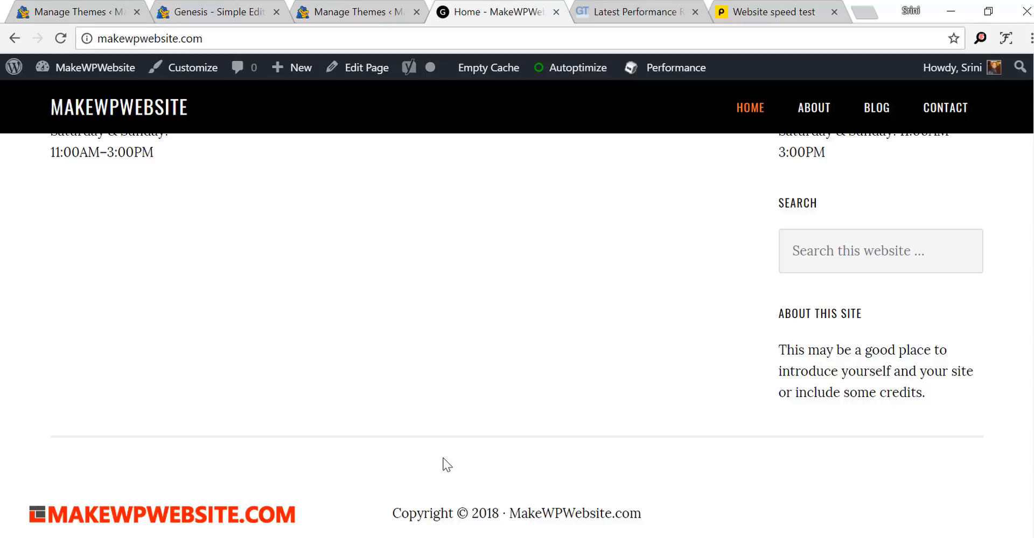
scroll(442, 459, up, 6)
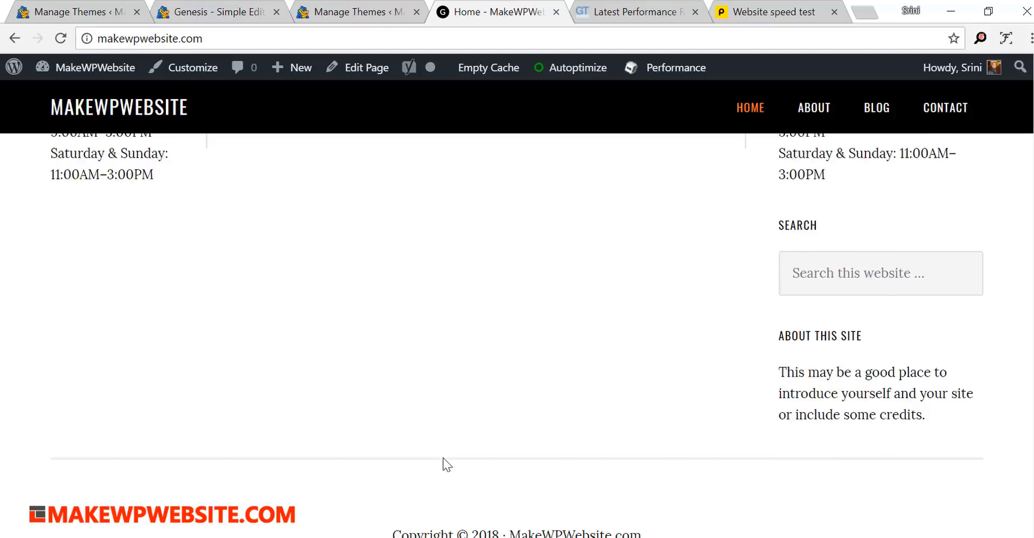
scroll(446, 464, down, 6)
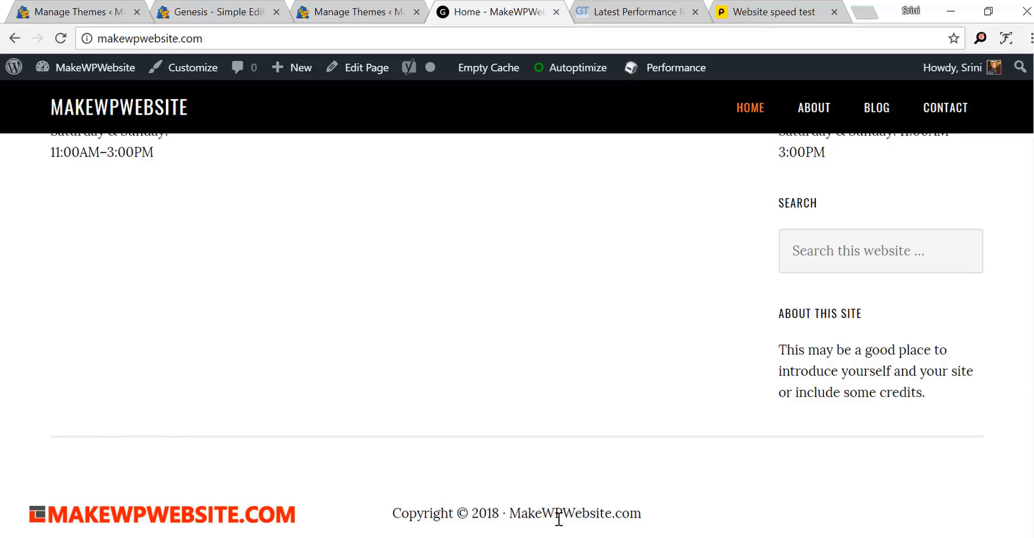
- Open the Genesis Theme Settings and fill in the email address for update notifications
click(231, 12)
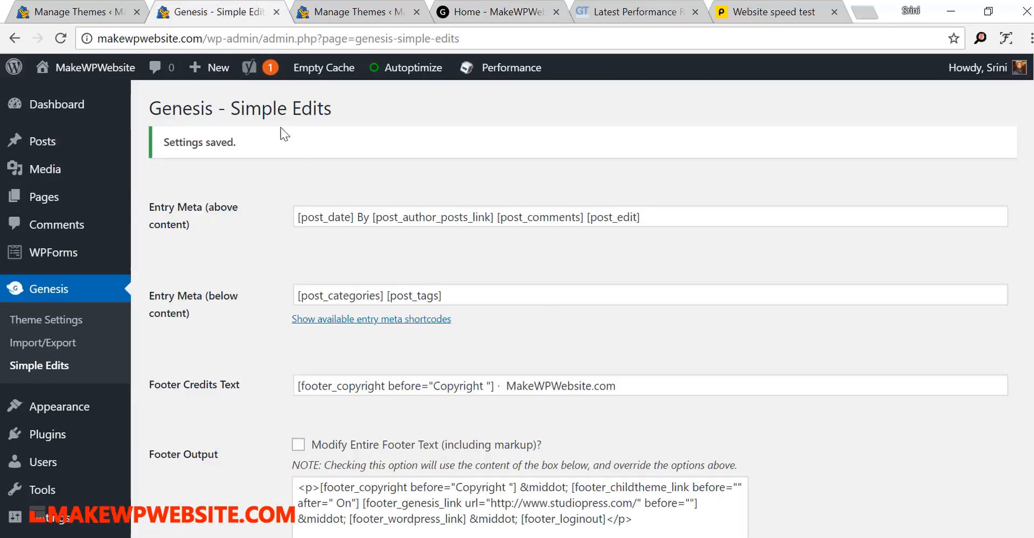
scroll(278, 422, down, 2)
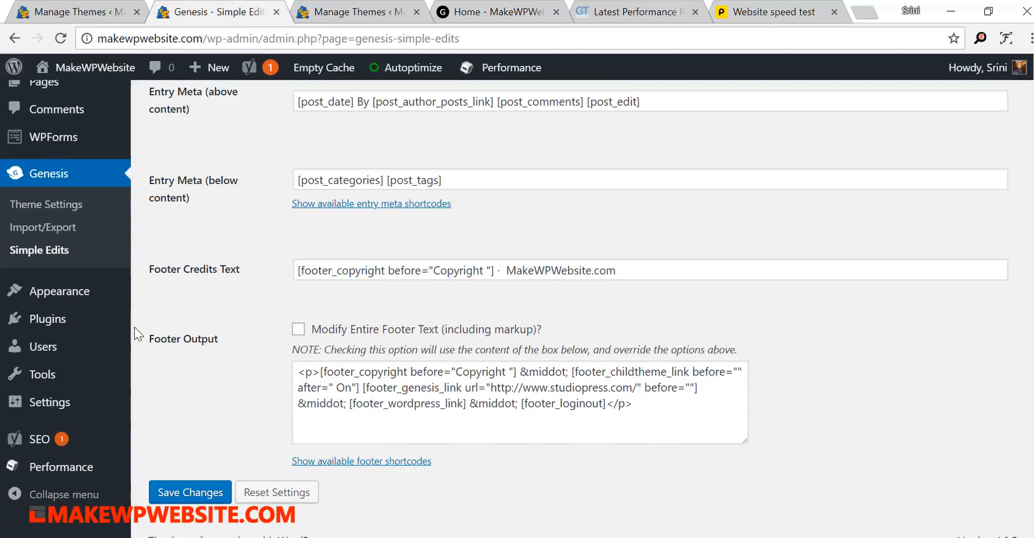
click(69, 204)
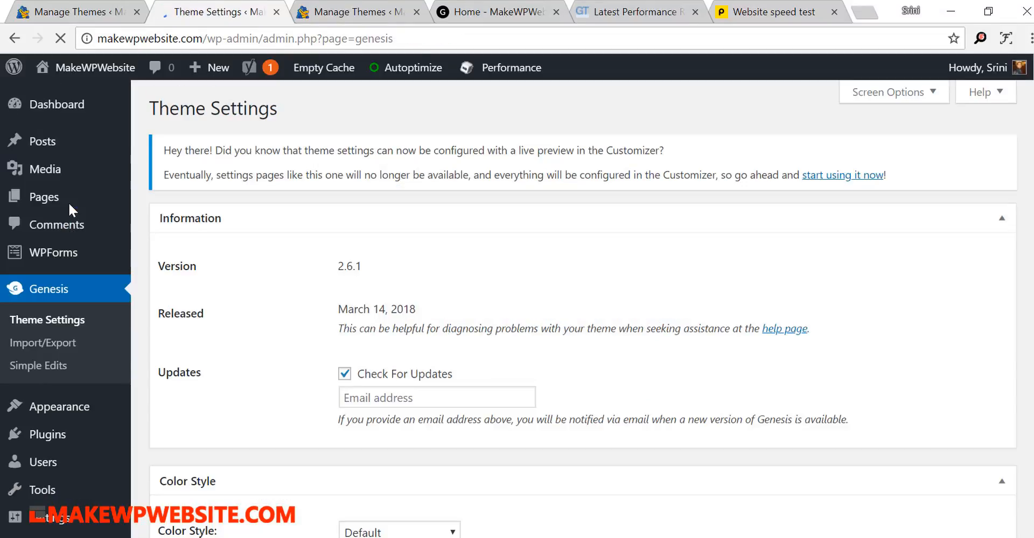
scroll(667, 431, down, 3)
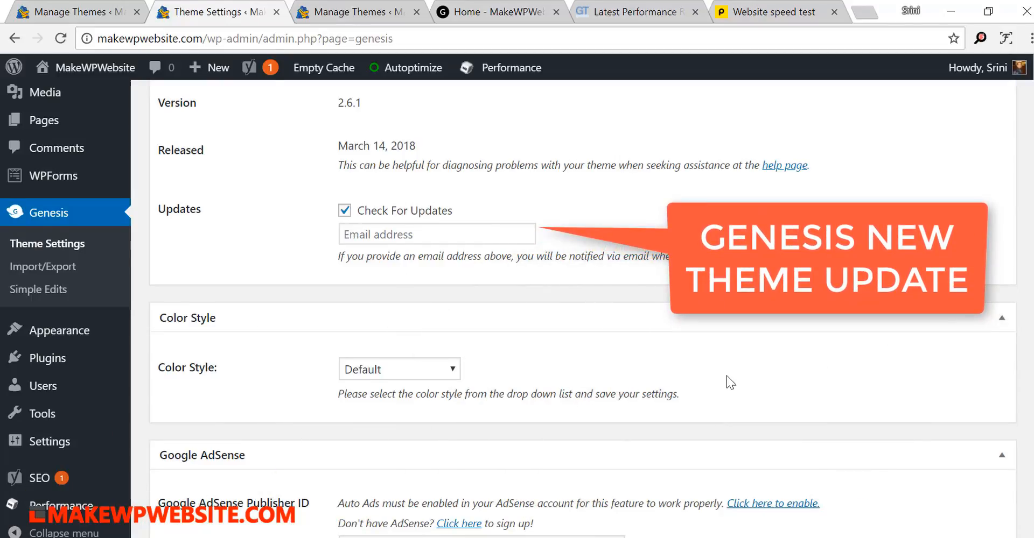
scroll(500, 237, up, 3)
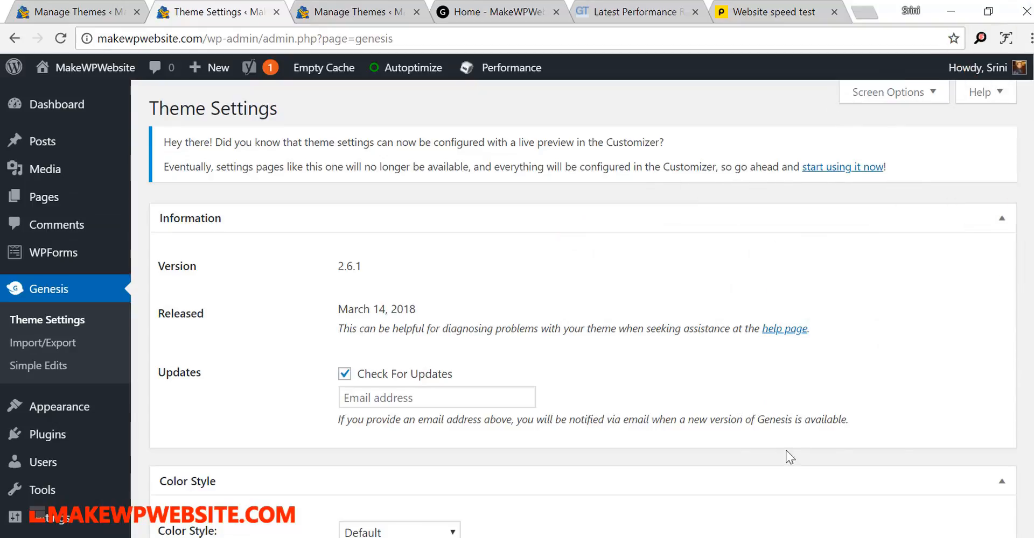
click(467, 397)
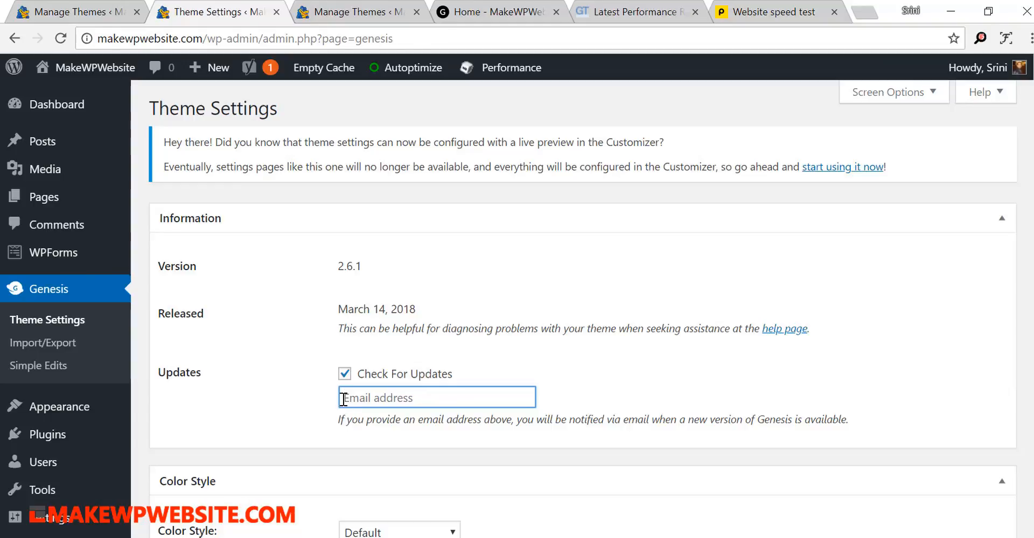
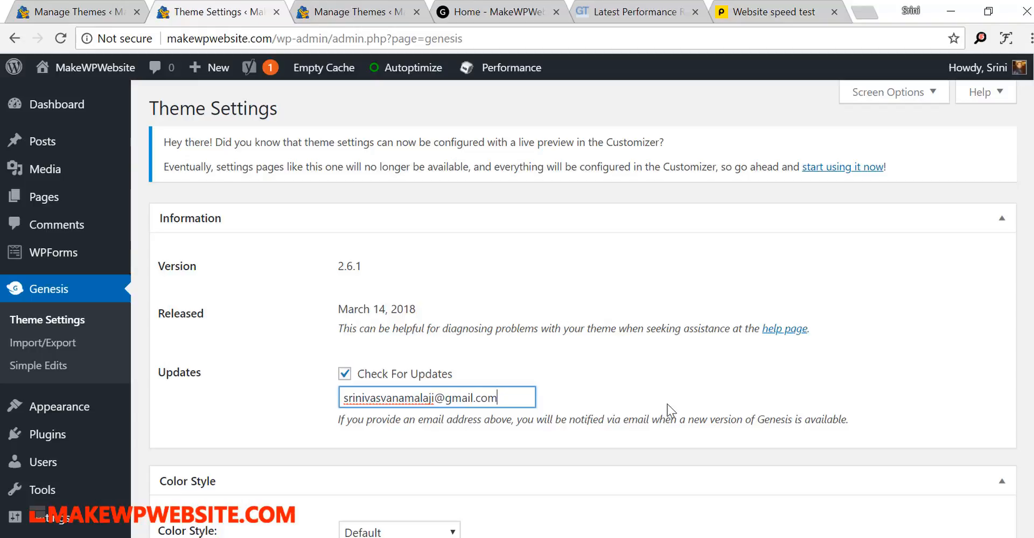
- Set the Color Style to eleven40 Pro Red and look over the Breadcrumbs options
scroll(670, 410, down, 5)
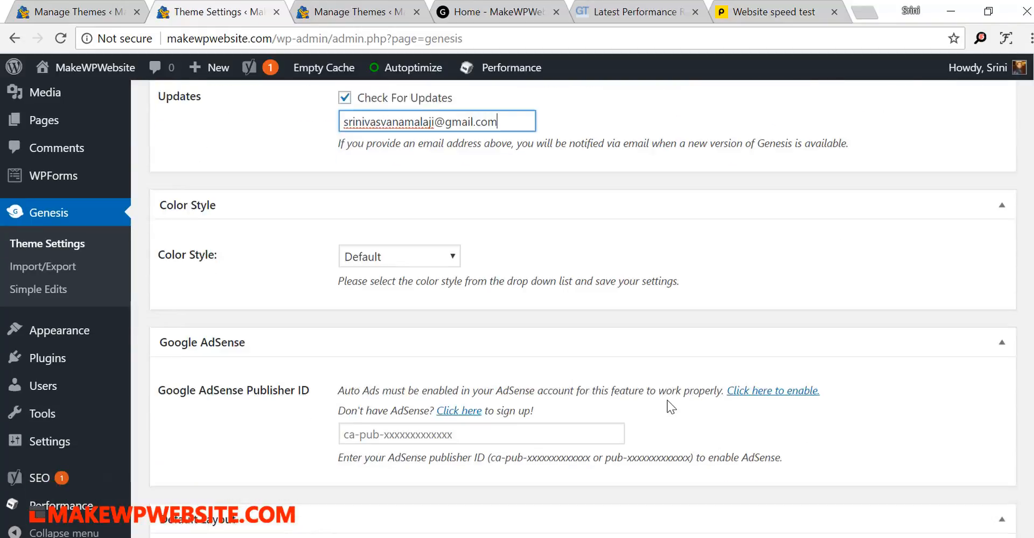
click(420, 208)
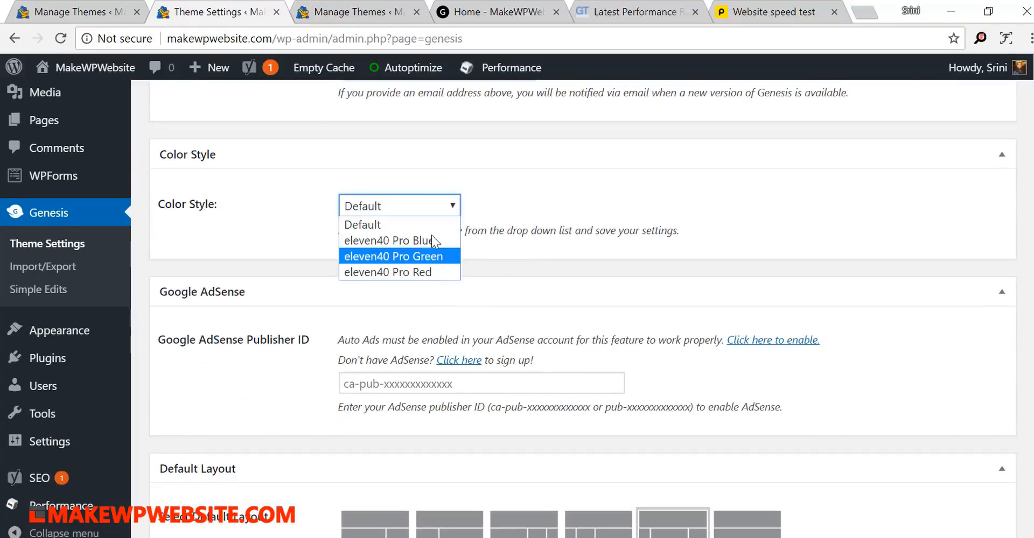
click(435, 270)
scroll(671, 247, down, 11)
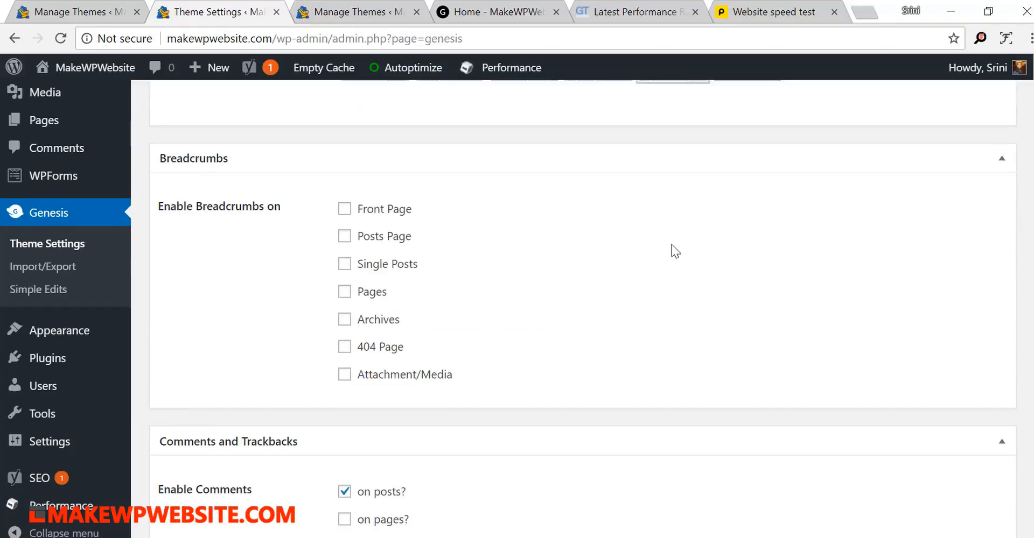
scroll(671, 245, up, 4)
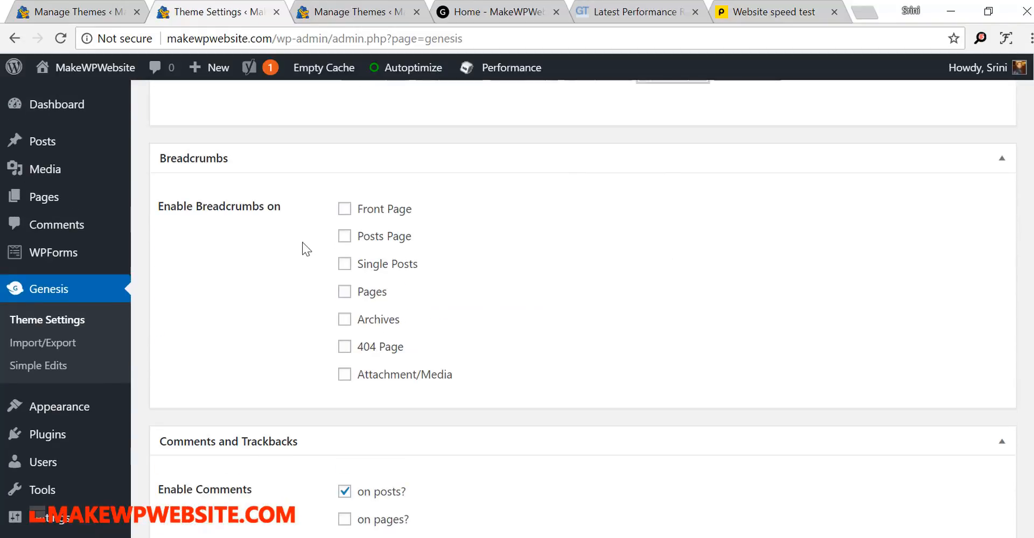
- Enable breadcrumbs on the Posts Page, Single Posts and Pages
click(345, 239)
click(345, 265)
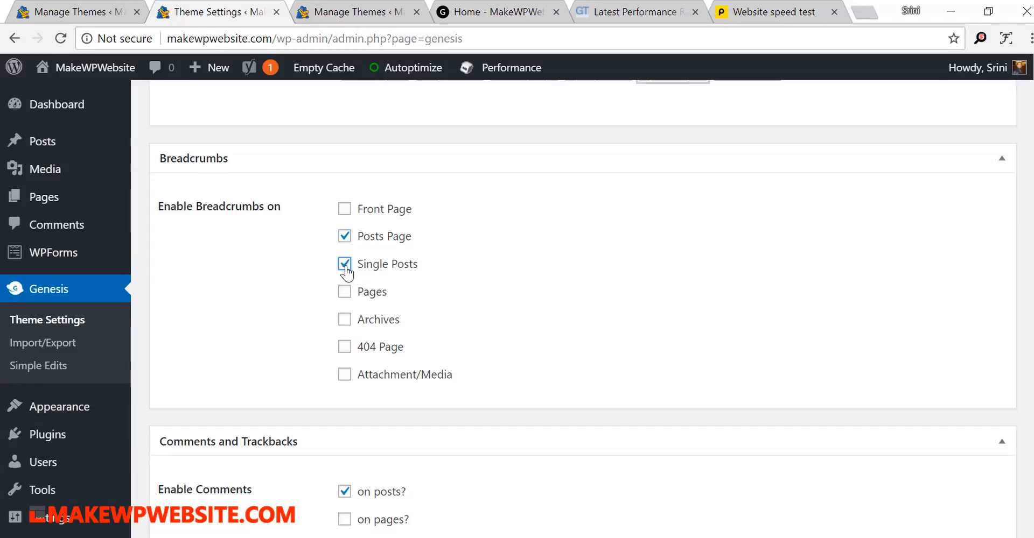
click(345, 293)
- Disable trackbacks on posts and save the Genesis theme settings
scroll(506, 282, down, 5)
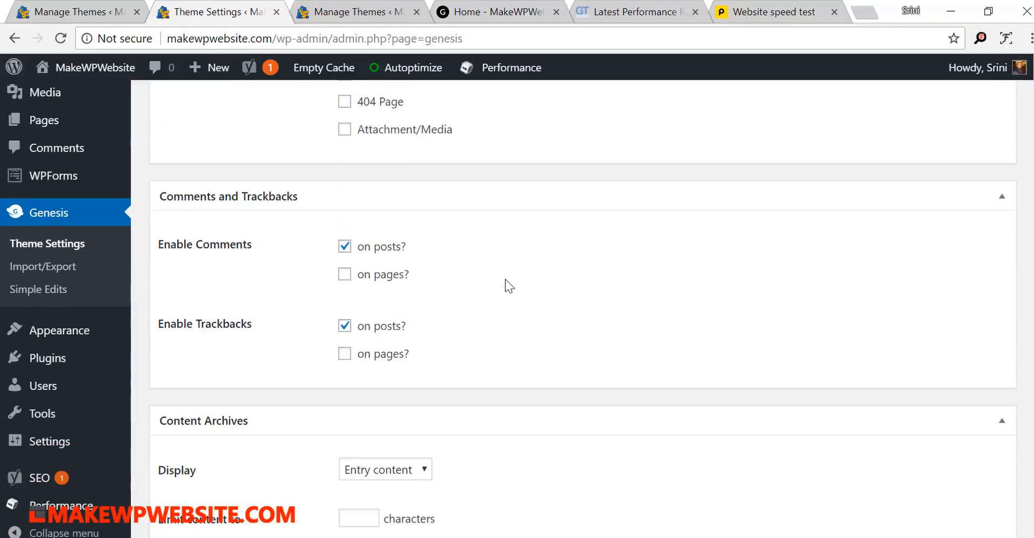
click(344, 327)
scroll(463, 256, down, 6)
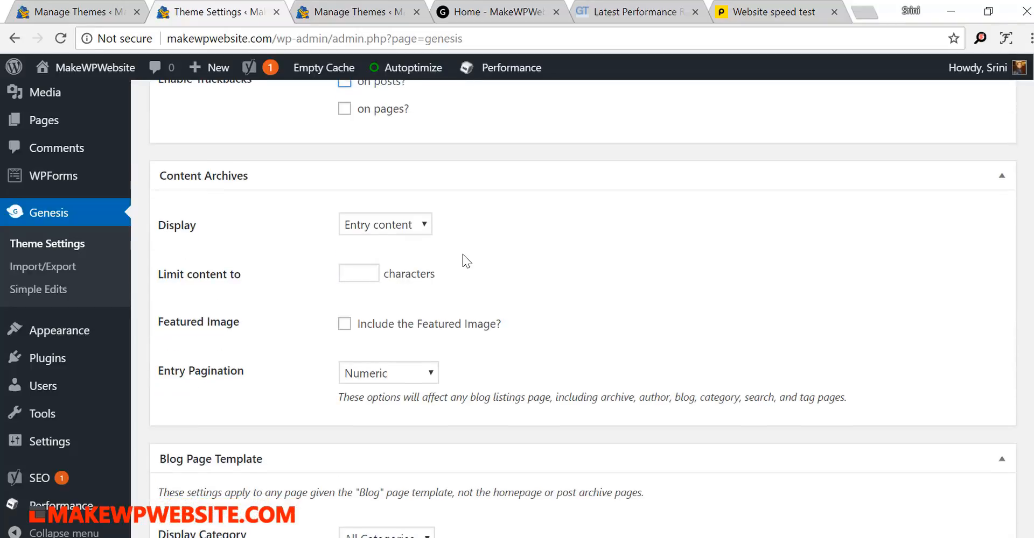
scroll(463, 252, down, 7)
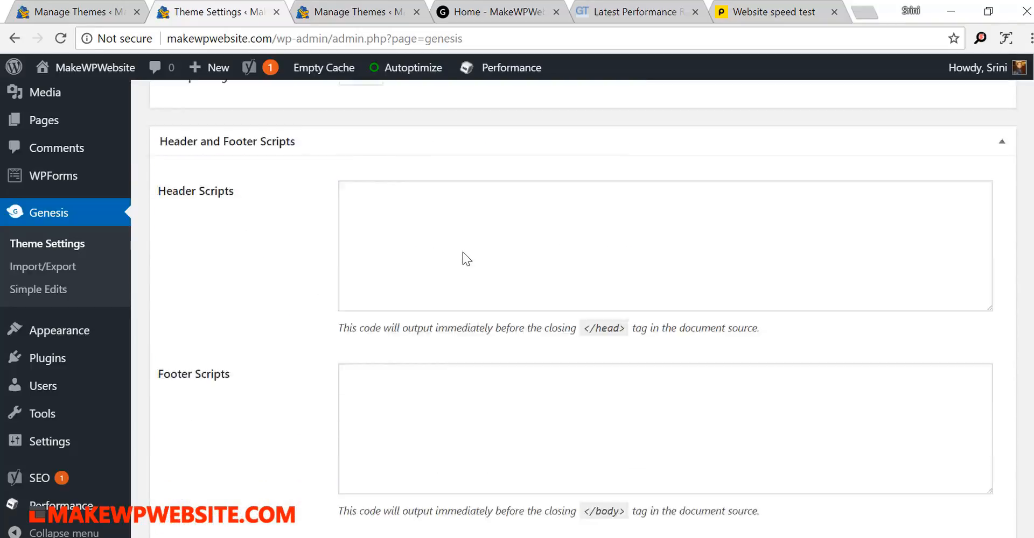
scroll(463, 252, up, 4)
scroll(464, 251, down, 4)
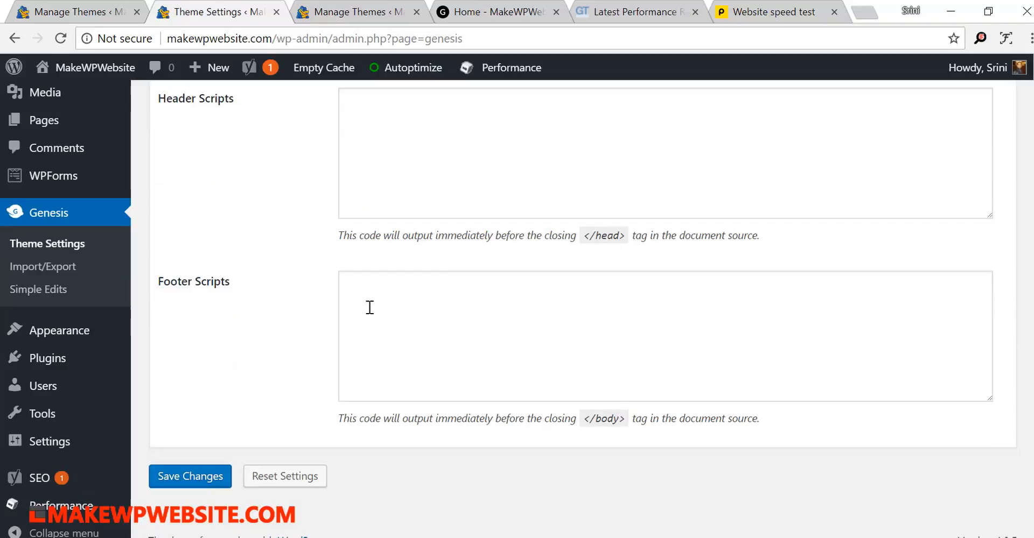
click(192, 475)
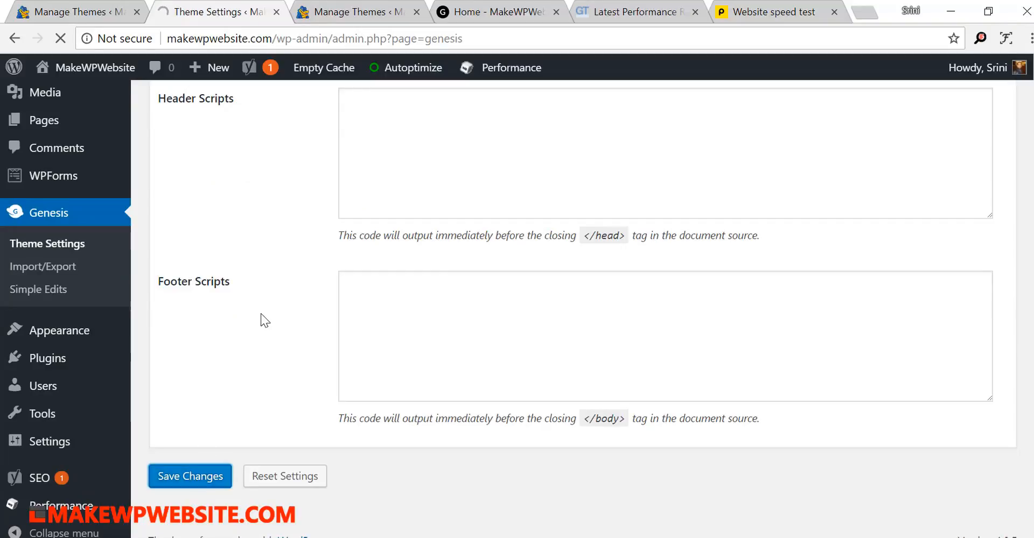
- Review the saved theme settings, including the Header Scripts and Footer Scripts fields, without entering any code
scroll(260, 318, down, 12)
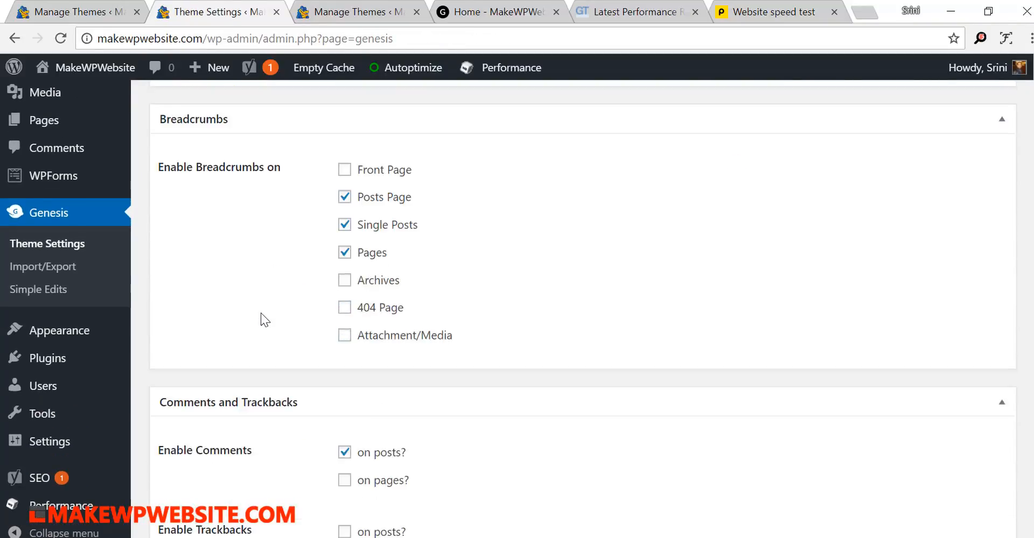
scroll(261, 318, down, 18)
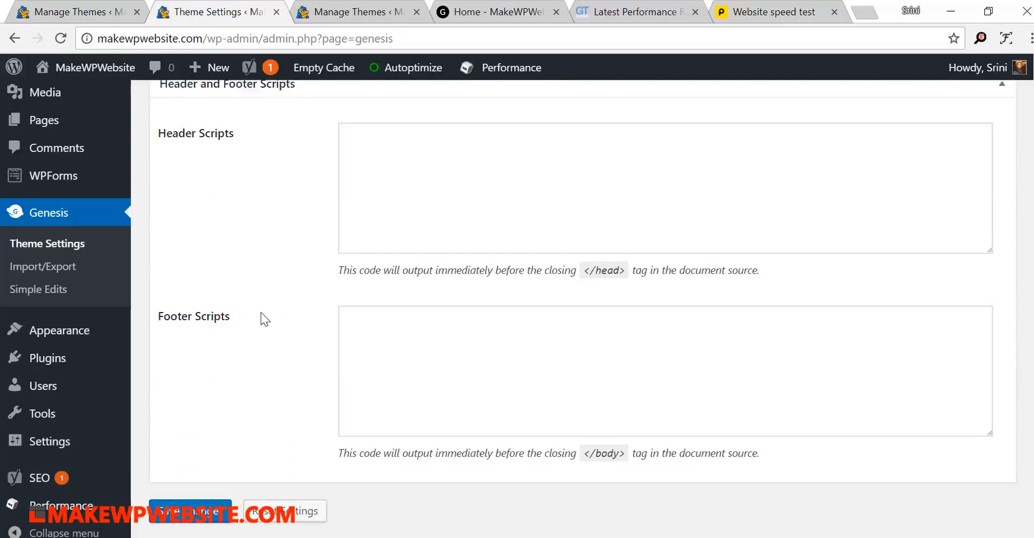
scroll(260, 312, up, 2)
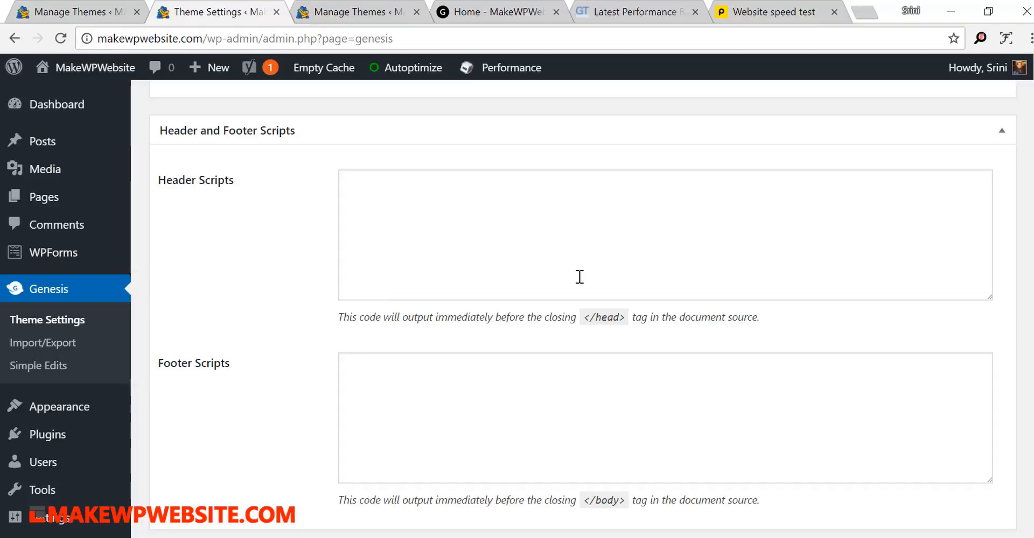
click(708, 251)
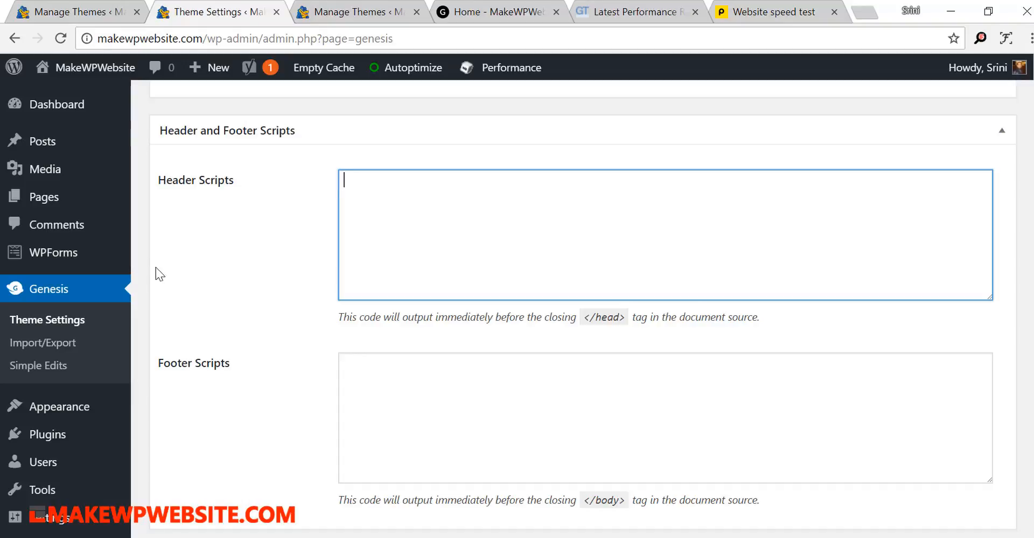
click(404, 412)
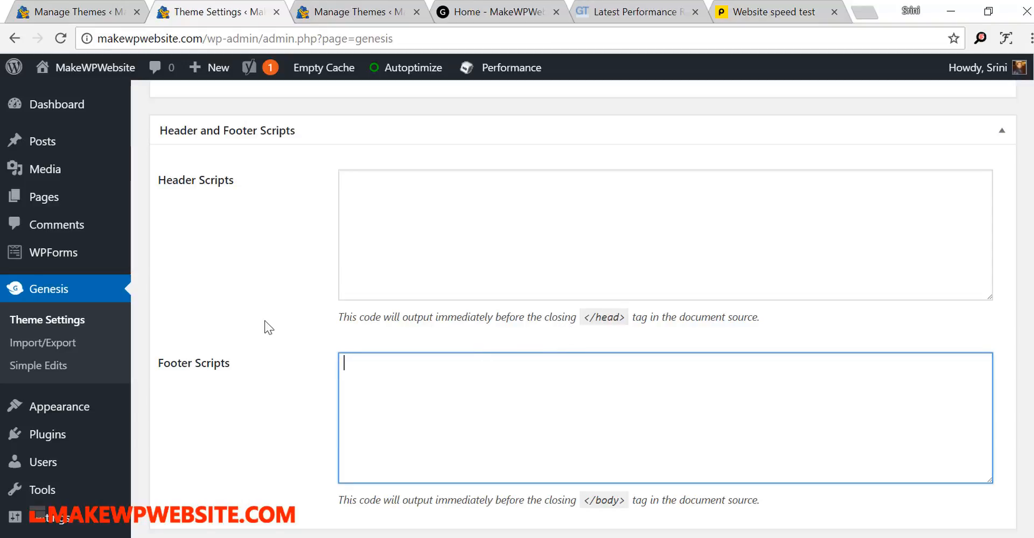
scroll(264, 321, up, 15)
scroll(264, 318, up, 20)
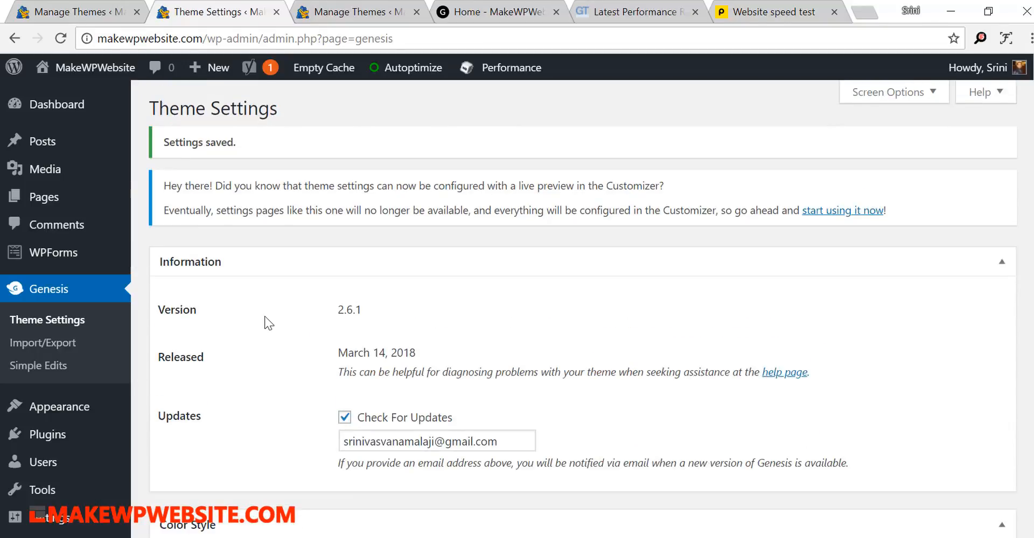
- Look over the site's homepage with the current theme settings, and return to the Themes page
click(518, 16)
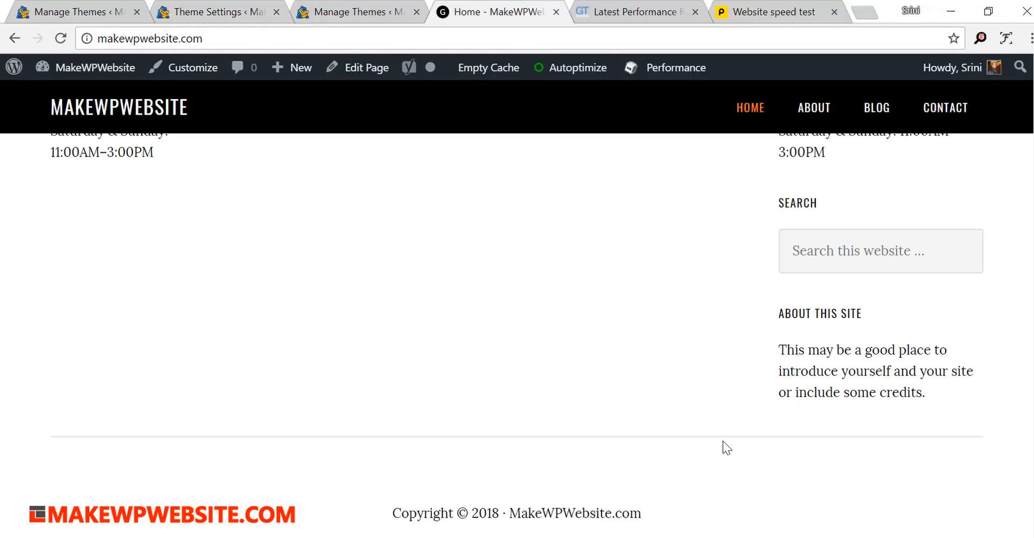
scroll(937, 415, up, 10)
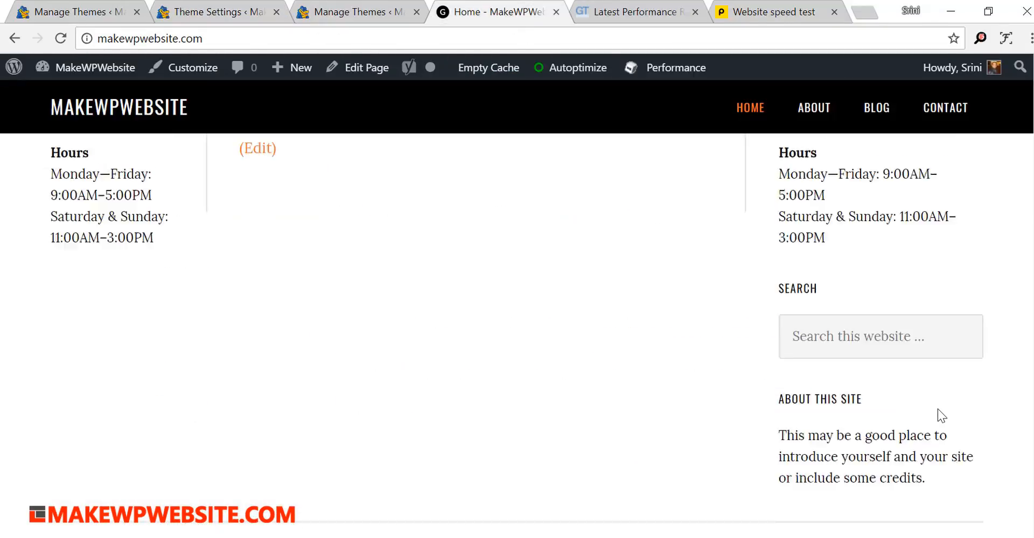
click(340, 11)
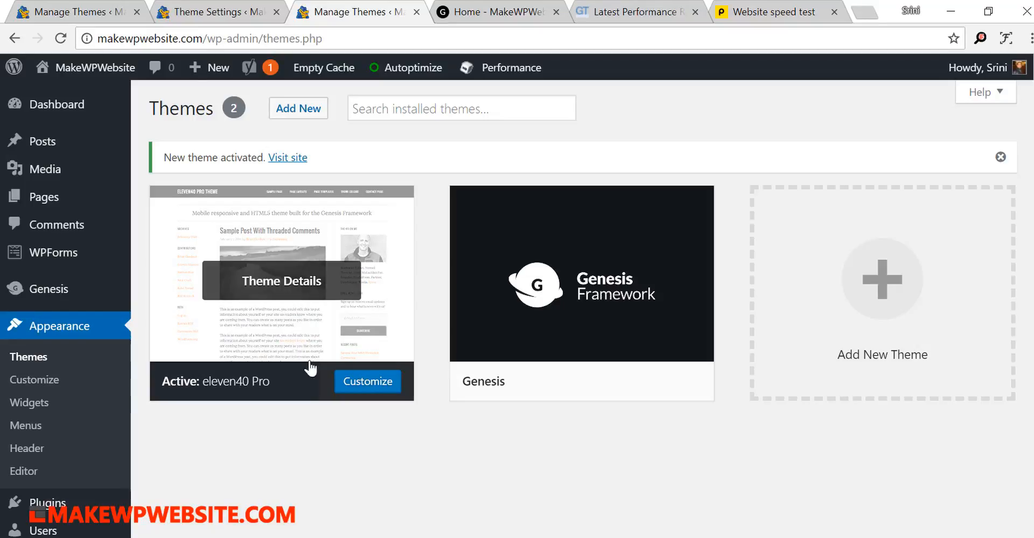
- Open the eleven40 Pro demo at demo.studiopress.com/eleven40 in a new browser tab and examine its layout down to the footer widgets
click(864, 12)
text(https://demo.studiopress.com/eleven40/?_ga=2.200426410.502364785.1525845954-1277419093.1525845954)
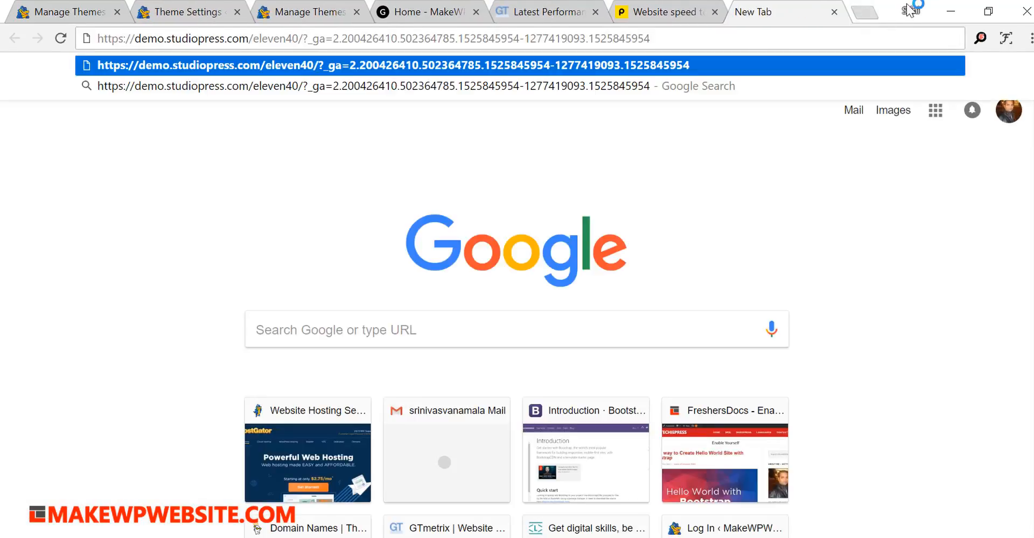
key(Return)
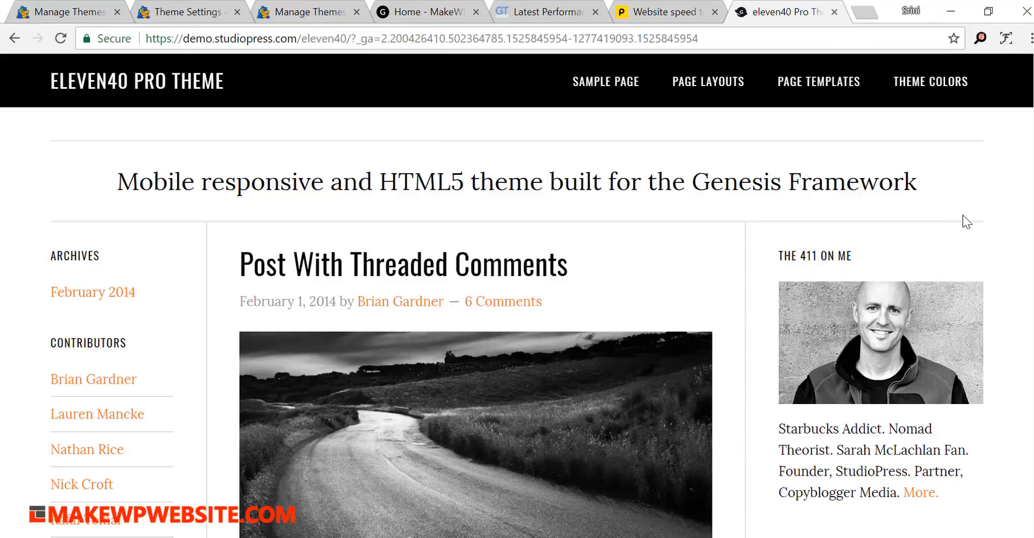
scroll(961, 209, down, 15)
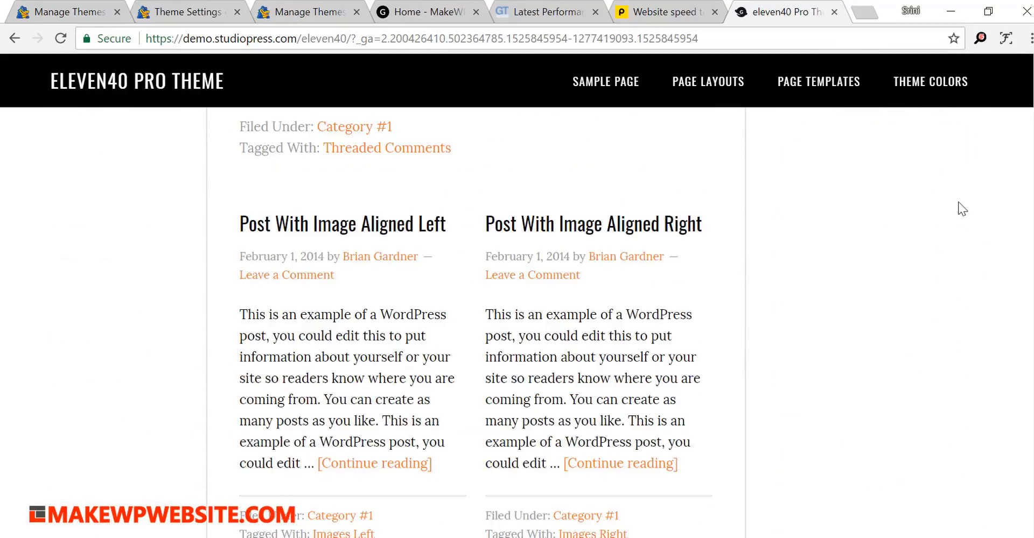
scroll(961, 209, down, 10)
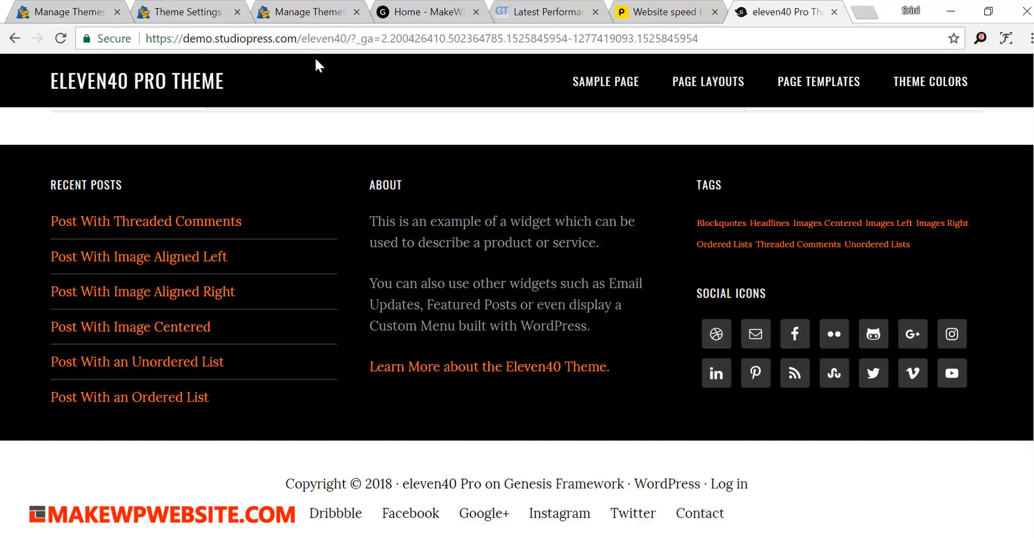
- Search the WordPress plugin directory for Simple Social Icons, and install and activate that plugin
click(302, 18)
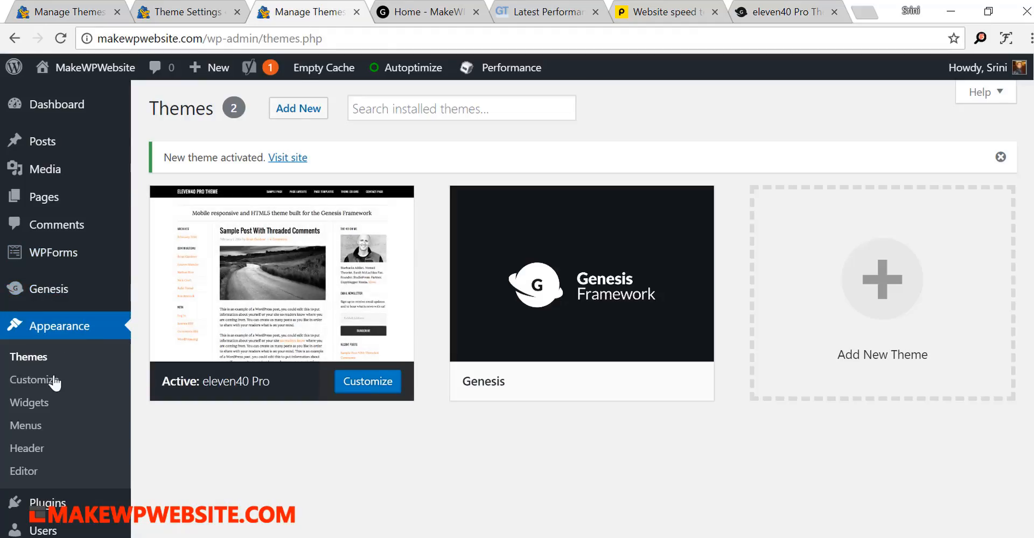
mouse_move(48, 503)
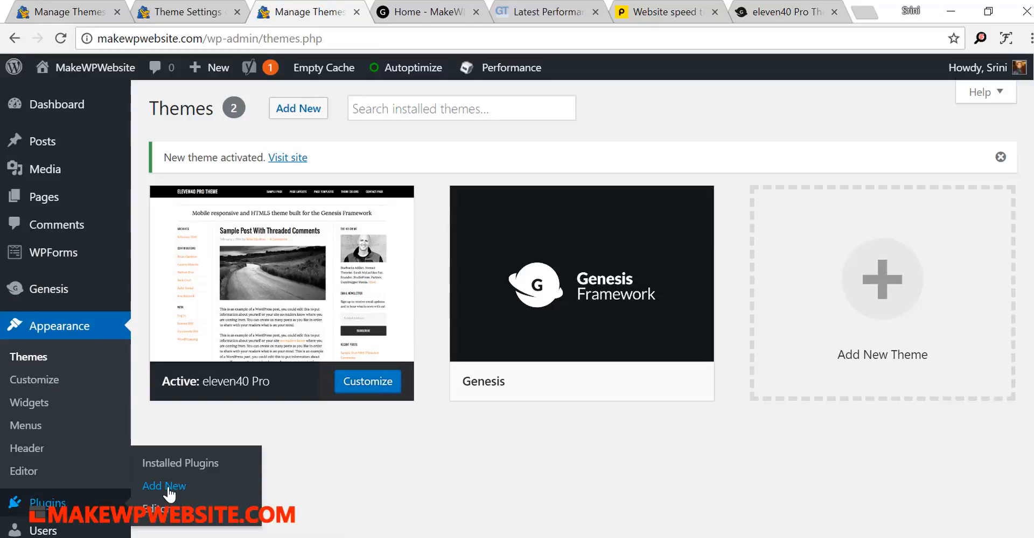
click(176, 487)
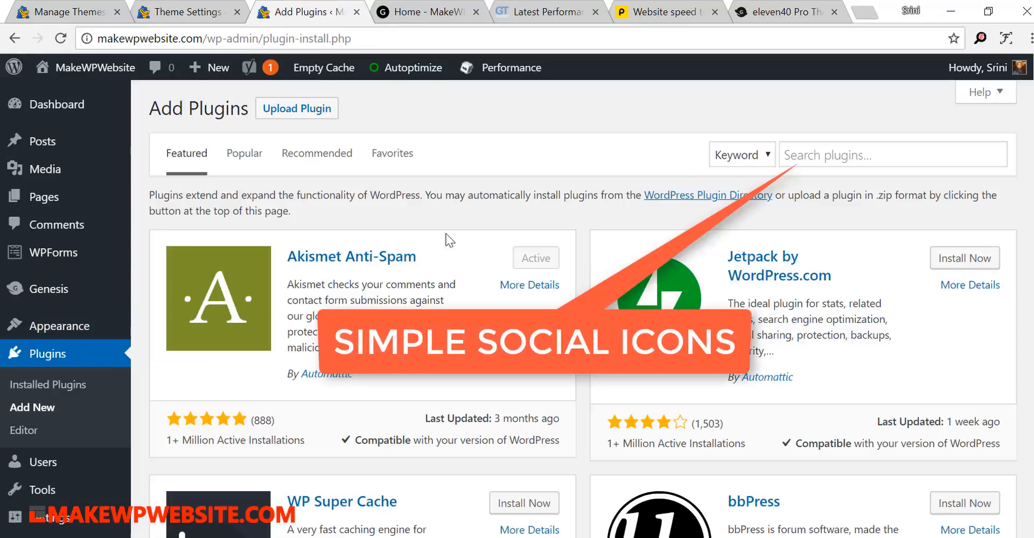
click(801, 151)
text(S)
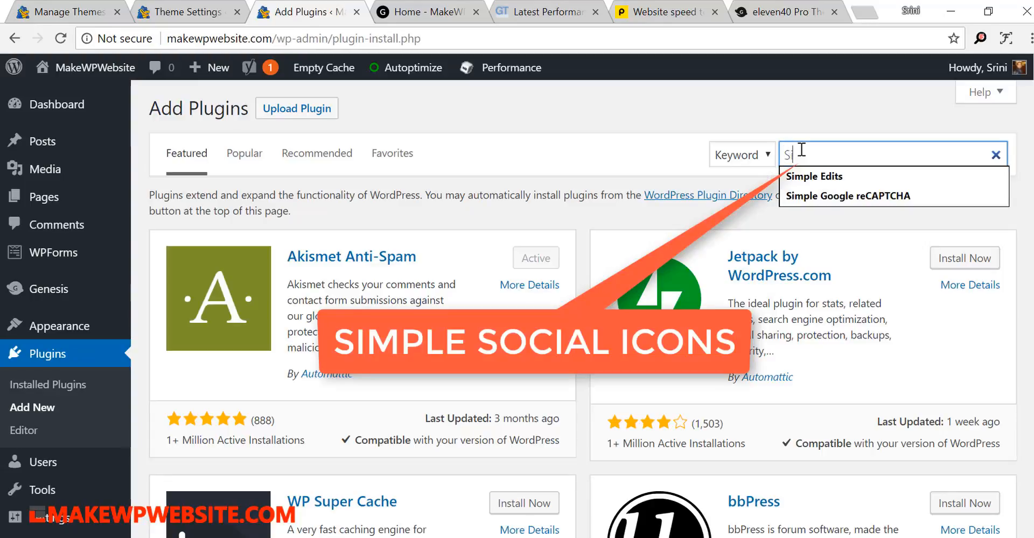
text(imple Sc)
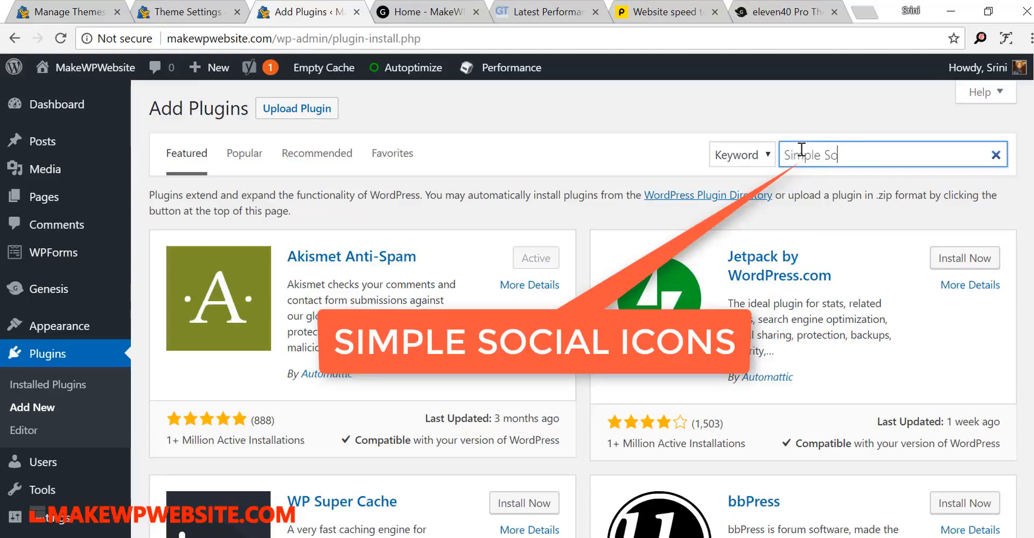
text(ocial Icons)
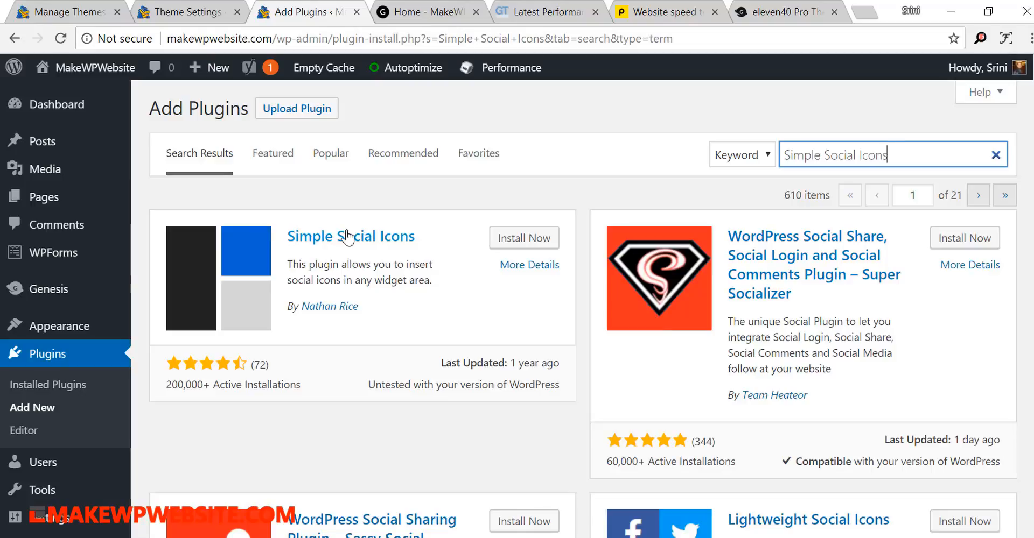
click(530, 241)
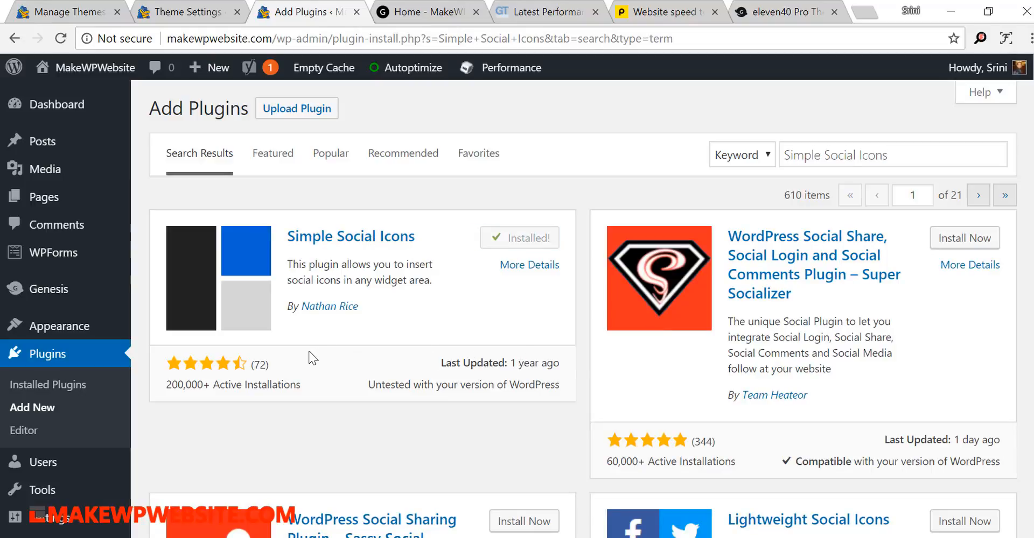
click(530, 245)
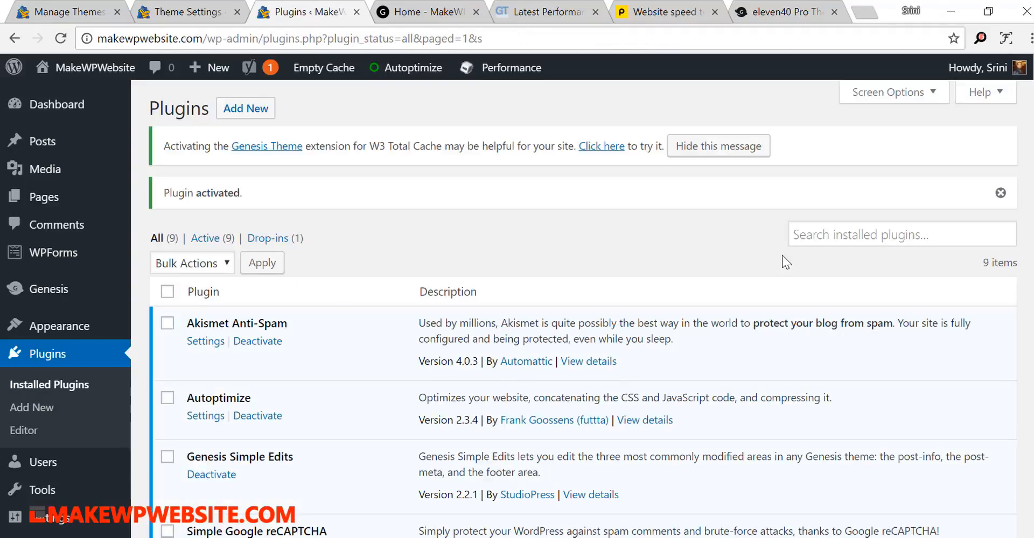
- Find the Simple Social Icons entry in the installed plugins list and highlight its name
scroll(191, 294, down, 5)
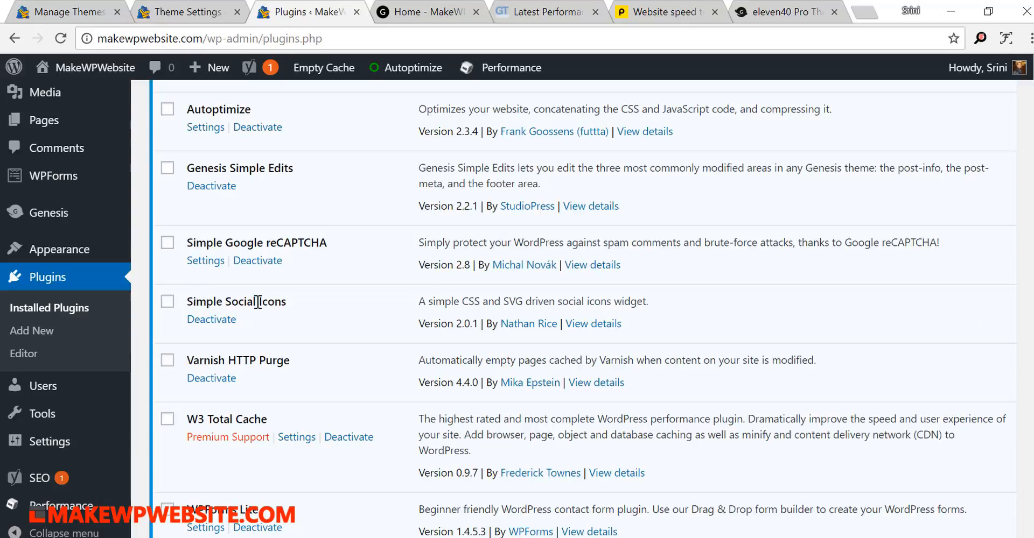
mouse_move(82, 256)
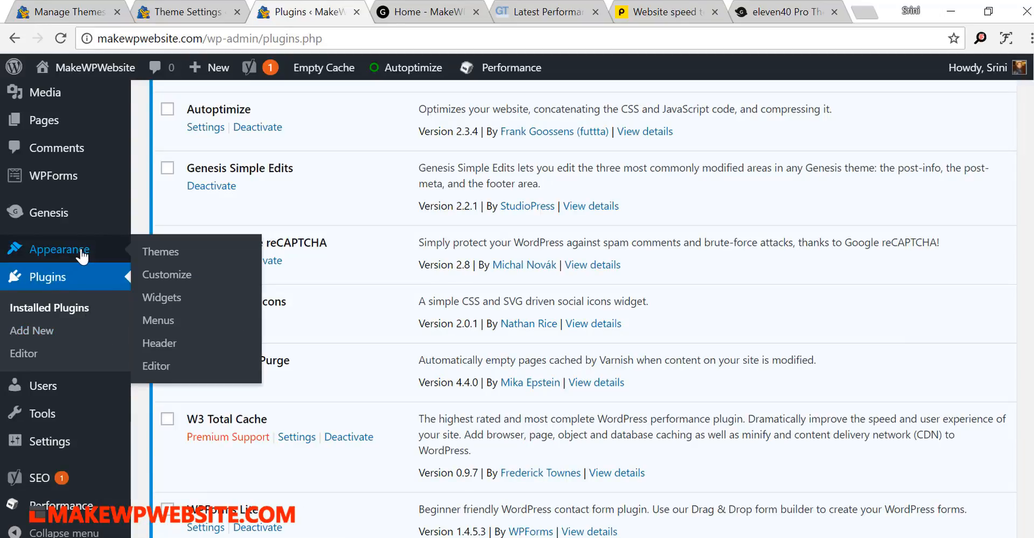
scroll(60, 260, down, 1)
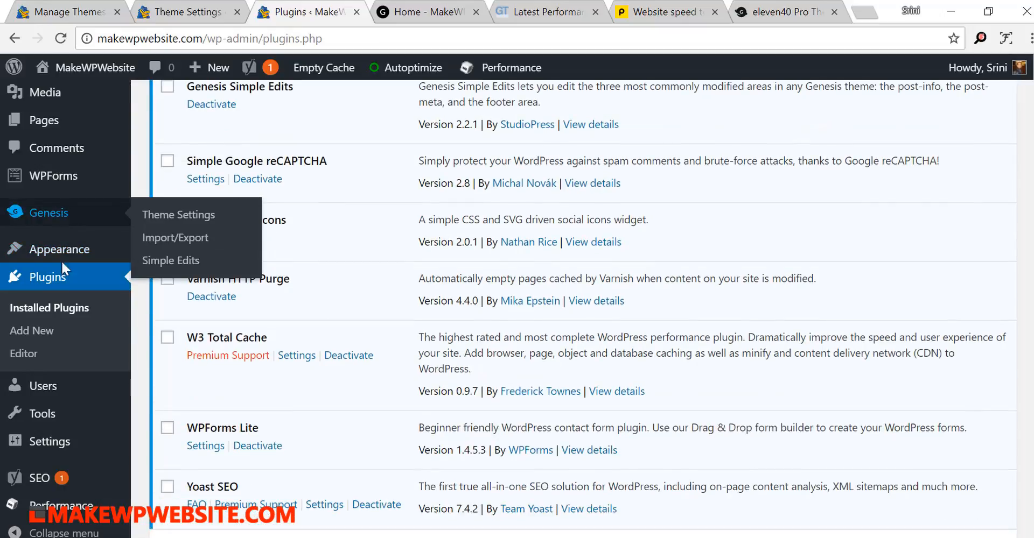
scroll(216, 449, up, 1)
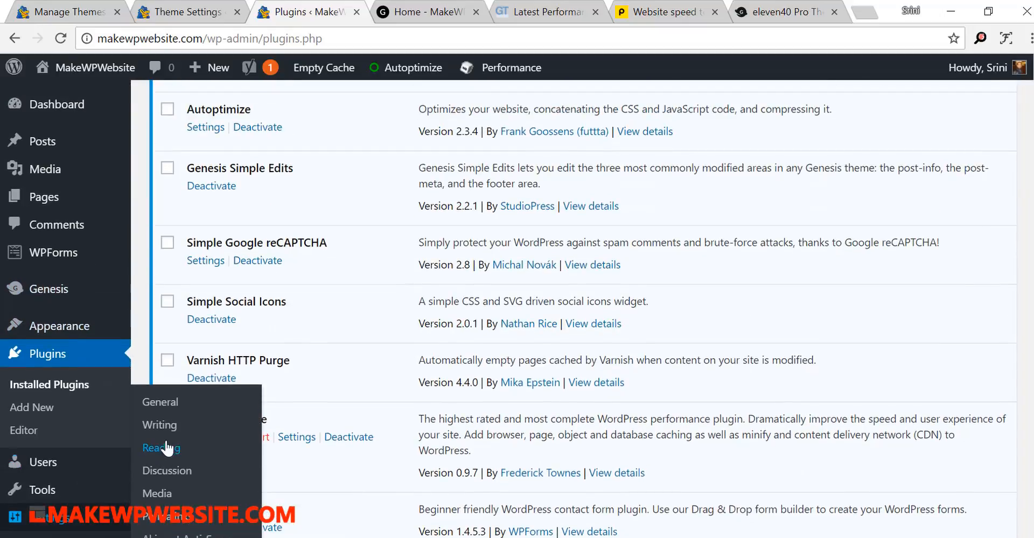
drag(299, 304, 196, 301)
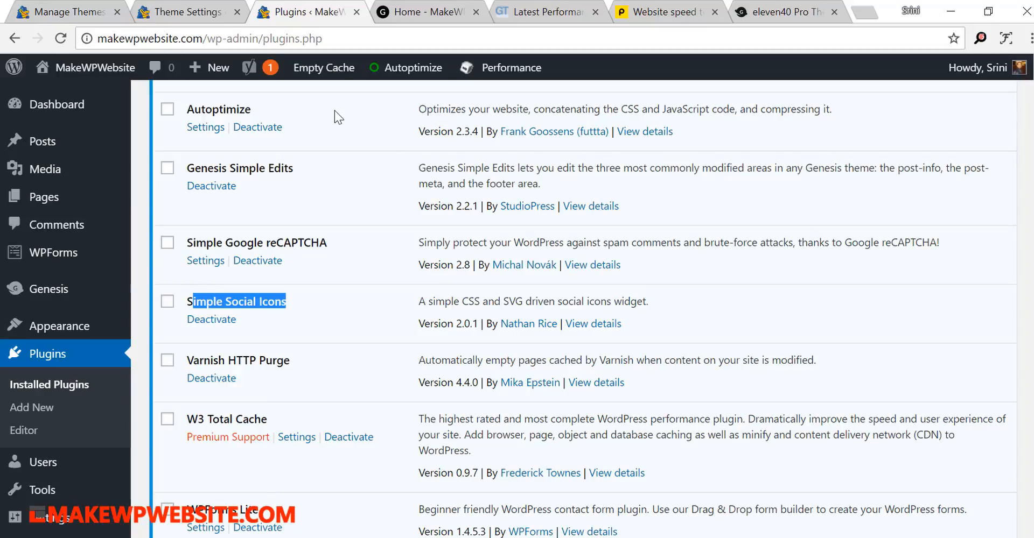
- Check the bottom of the site's homepage, and return to the installed plugins list
click(401, 12)
scroll(723, 455, down, 5)
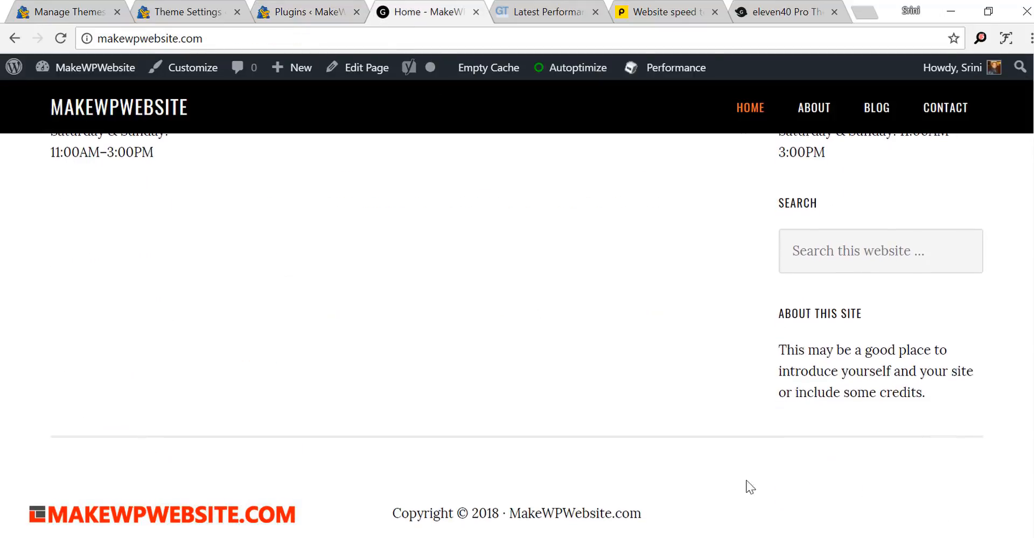
click(304, 12)
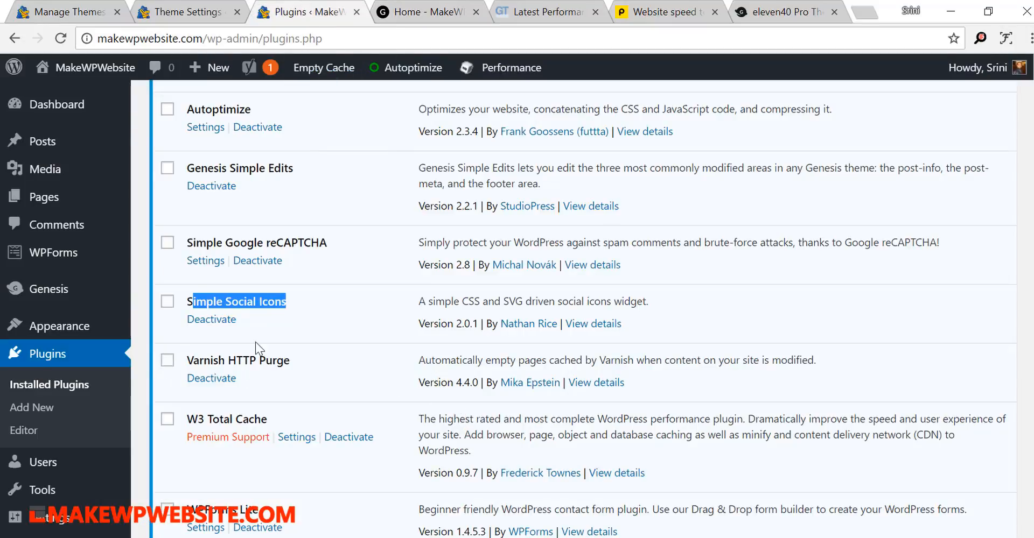
- Open the site's widget management page and move the Search widget above the Find Us text widget in the Primary Sidebar
mouse_move(91, 332)
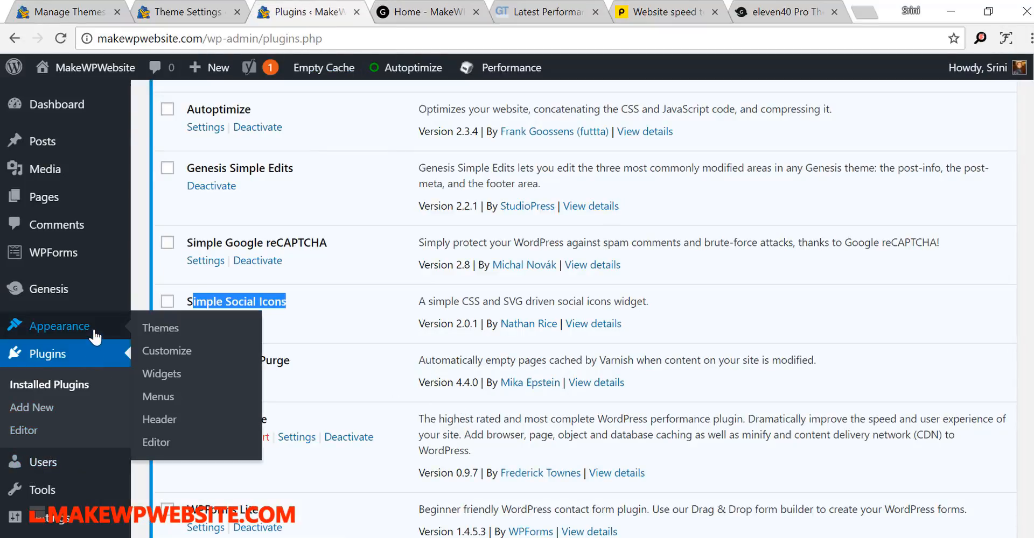
click(174, 381)
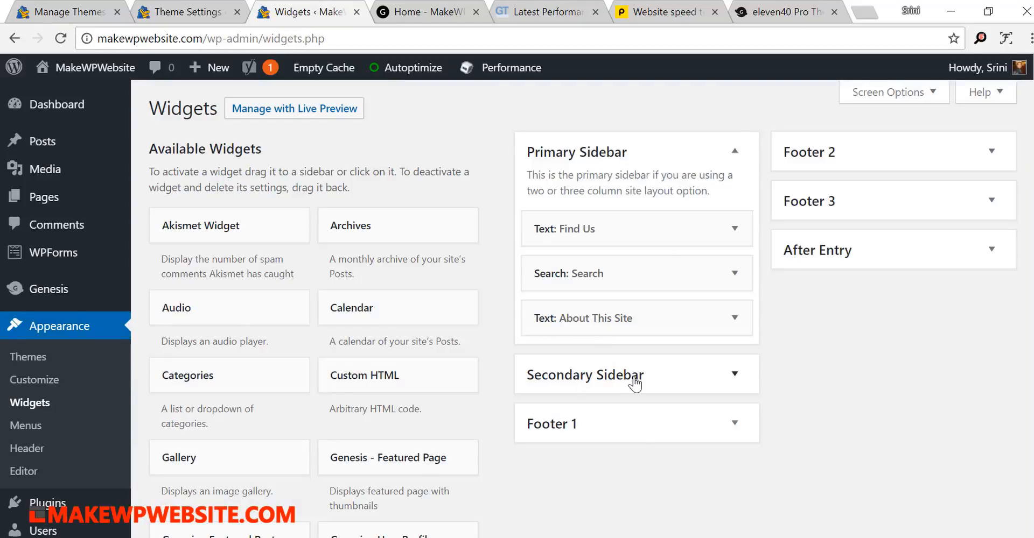
click(409, 12)
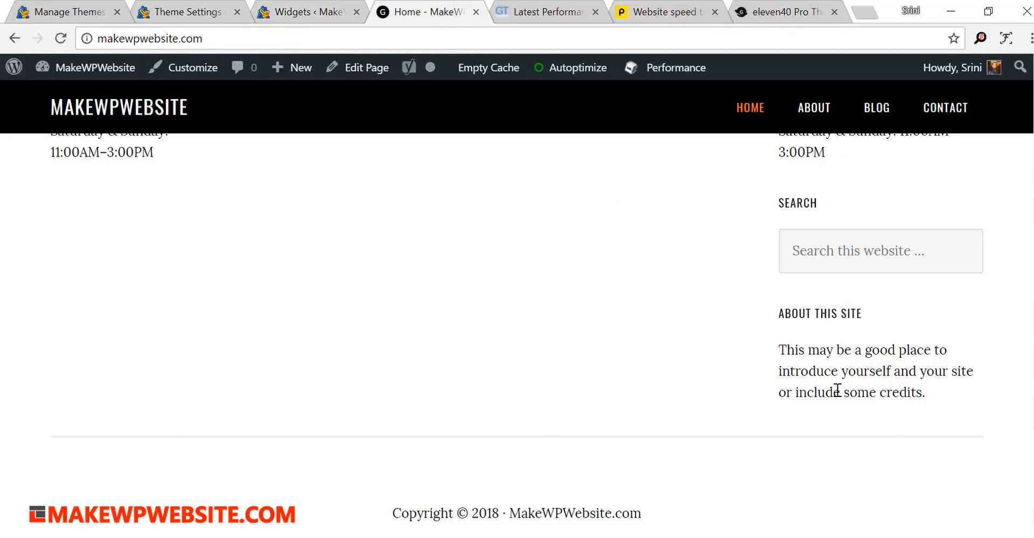
scroll(864, 369, up, 6)
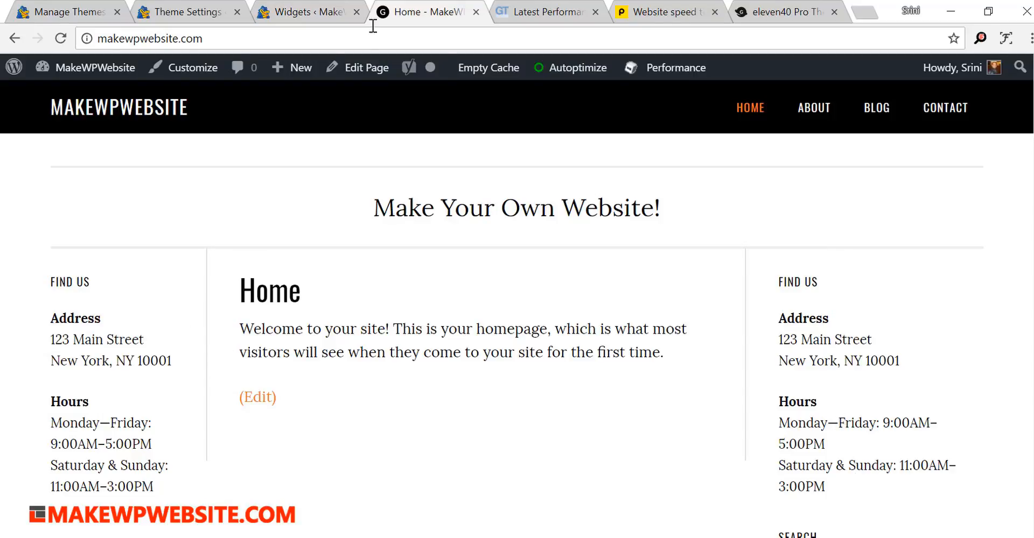
click(309, 14)
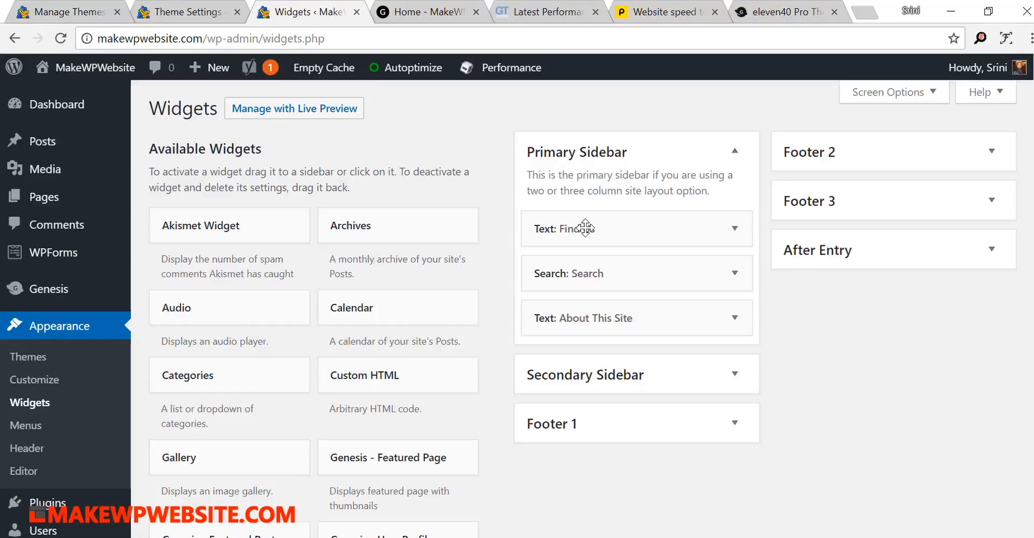
drag(586, 273, 587, 229)
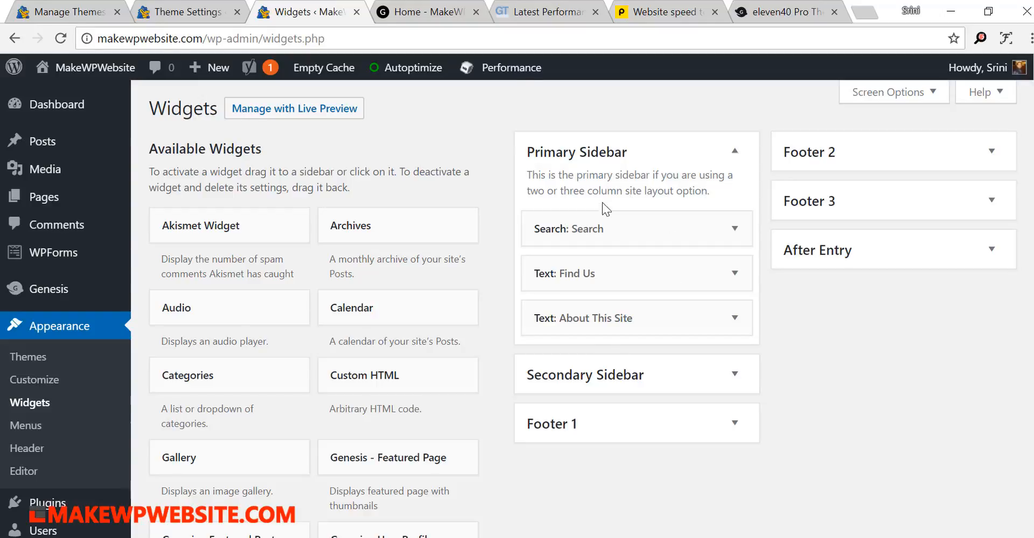
- Reload the site's homepage and check the order of the widgets in its primary sidebar
click(428, 18)
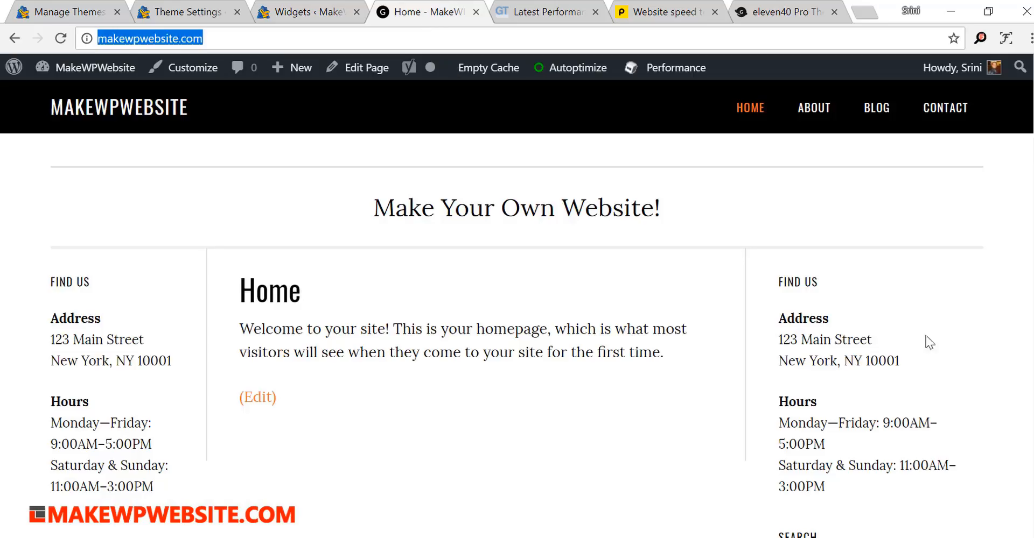
scroll(1022, 385, down, 5)
scroll(877, 226, up, 3)
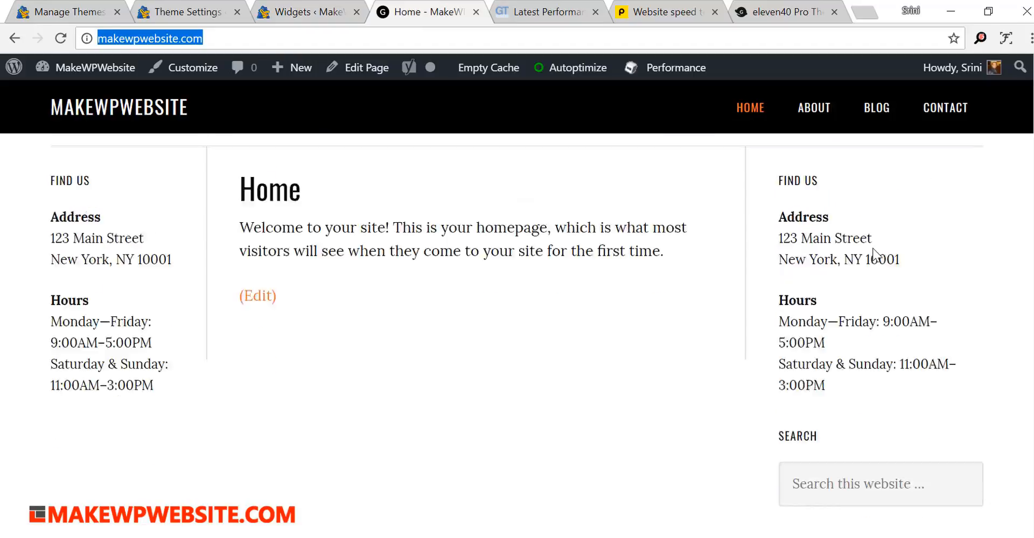
key(Return)
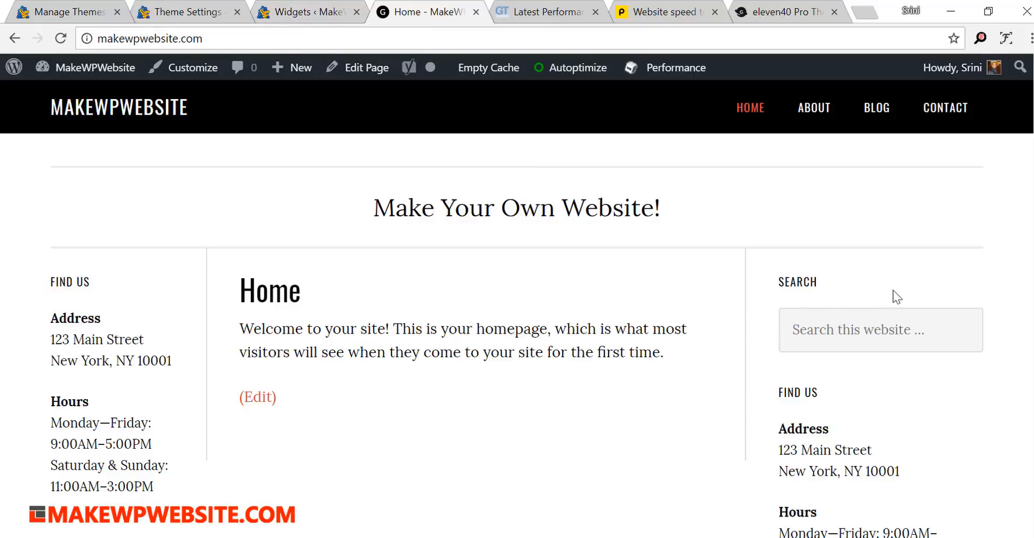
- Back on the widget management page, expand the Footer 1 area and add the Simple Social Icons widget to it
click(301, 12)
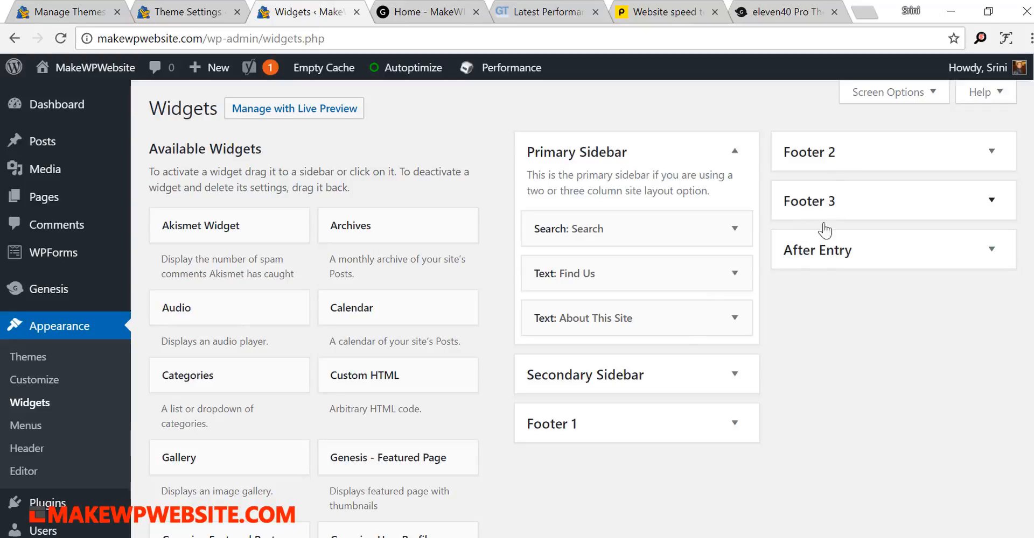
click(711, 424)
scroll(862, 386, down, 2)
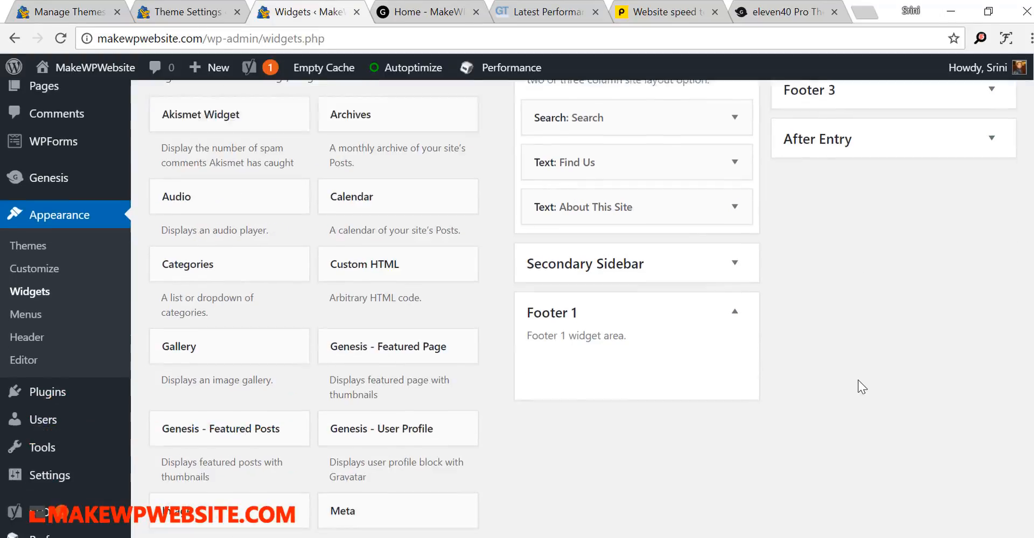
scroll(858, 380, down, 1)
scroll(409, 377, down, 3)
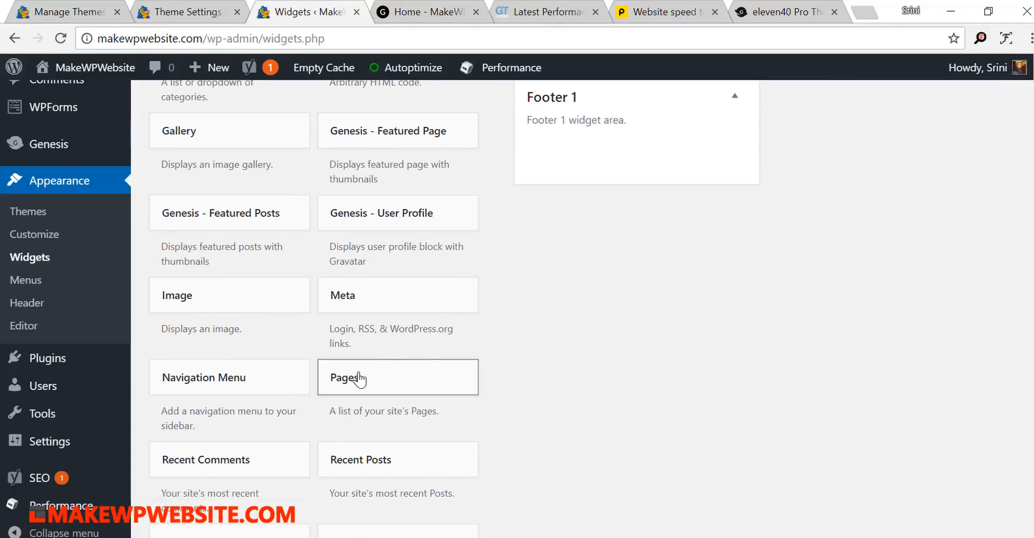
scroll(450, 377, down, 5)
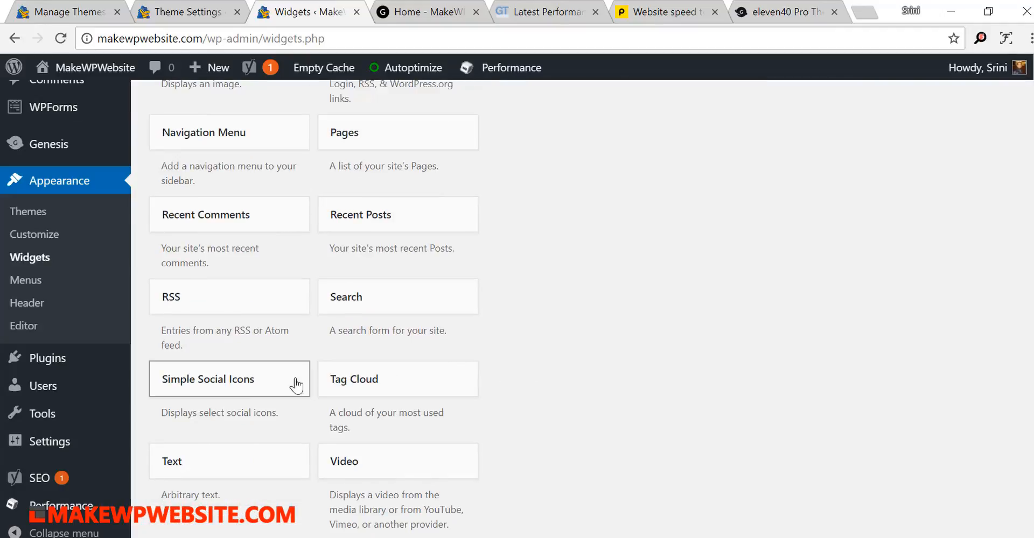
drag(282, 359, 583, 223)
click(596, 278)
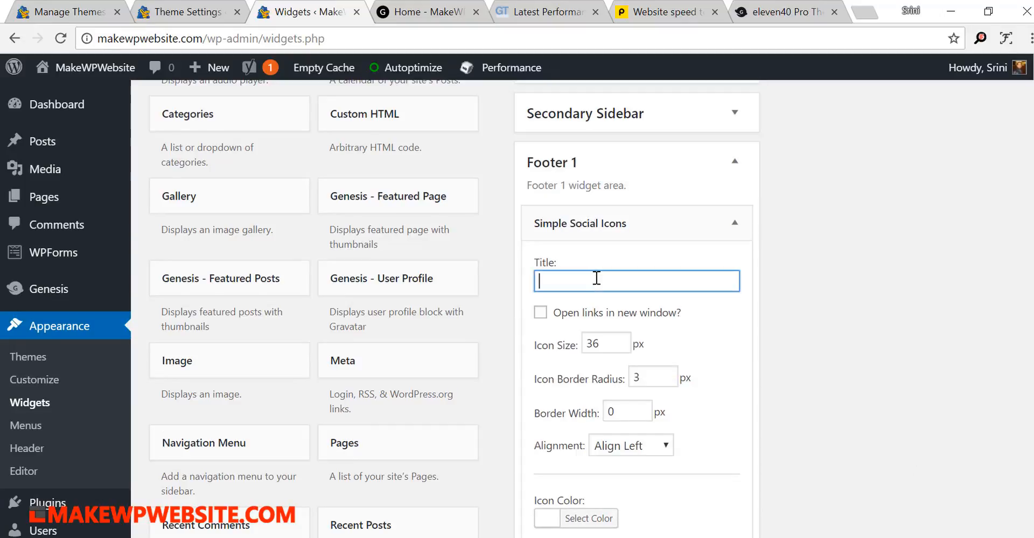
- Enter # as the Facebook, Flickr and GitHub URIs of the Simple Social Icons widget and save it
scroll(596, 298, down, 10)
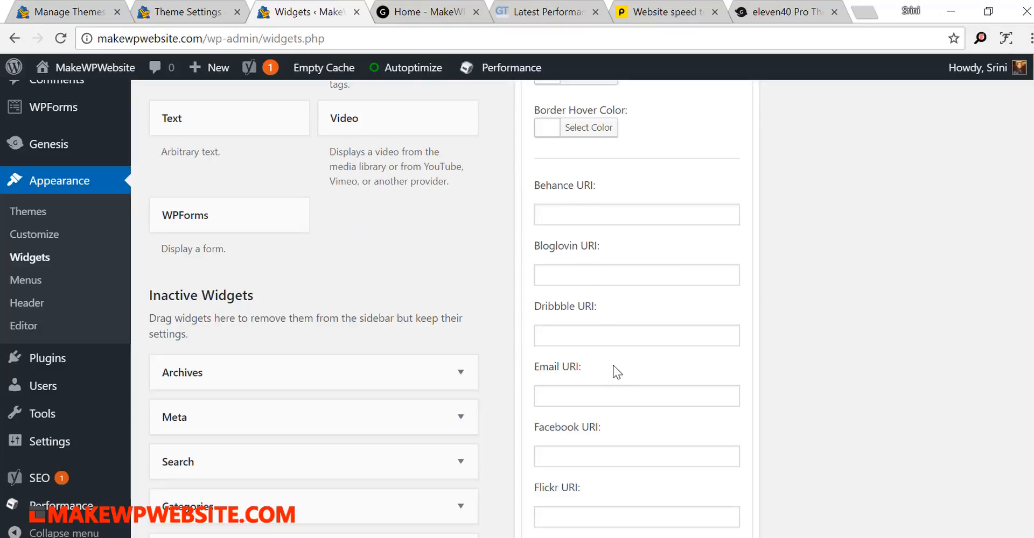
scroll(612, 365, down, 3)
click(575, 291)
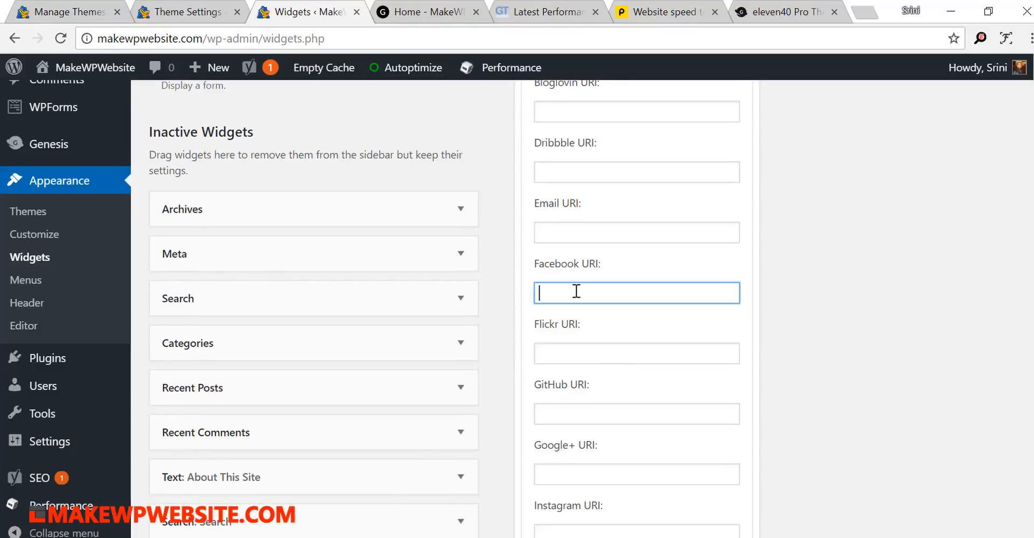
text(#)
click(566, 351)
text(#)
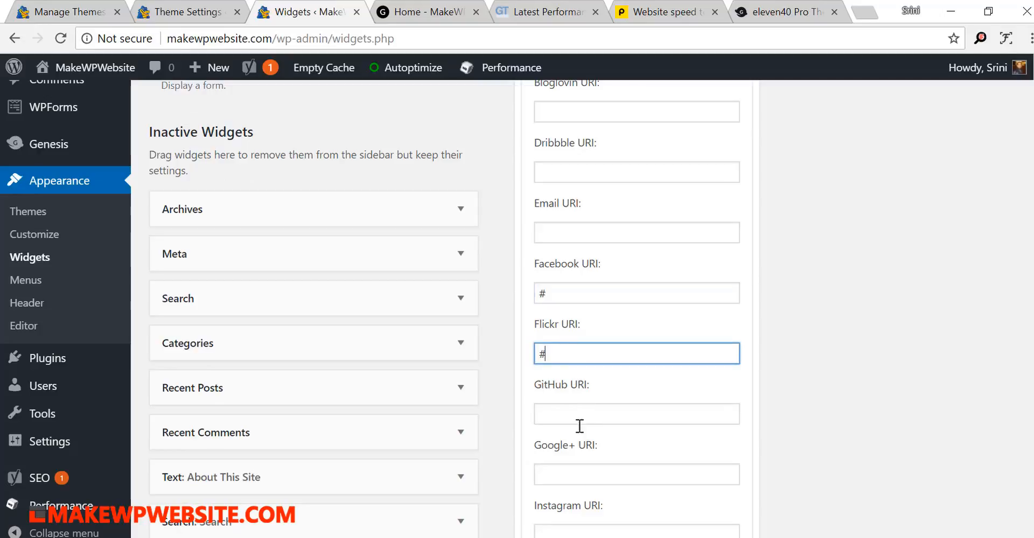
click(580, 415)
text(#)
scroll(743, 377, down, 15)
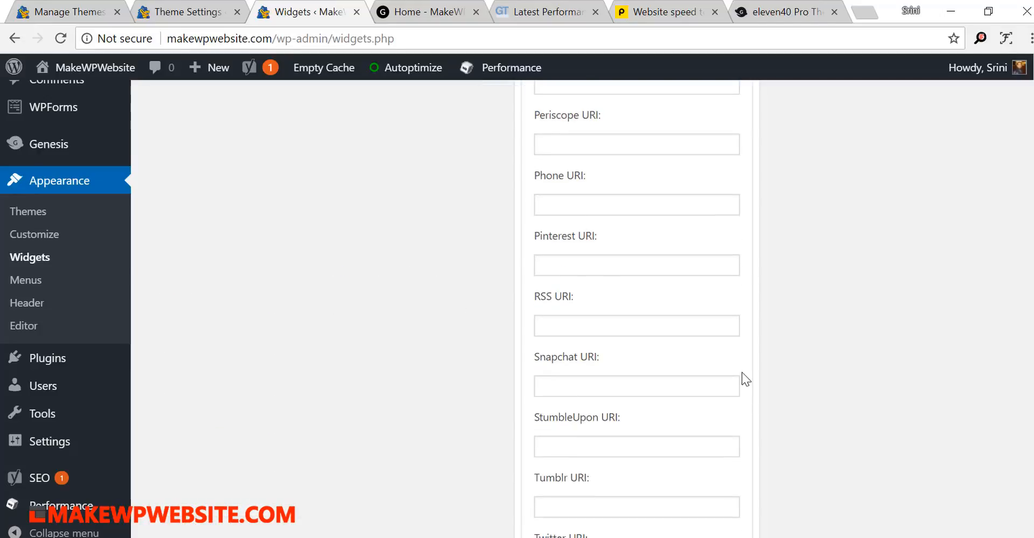
click(720, 533)
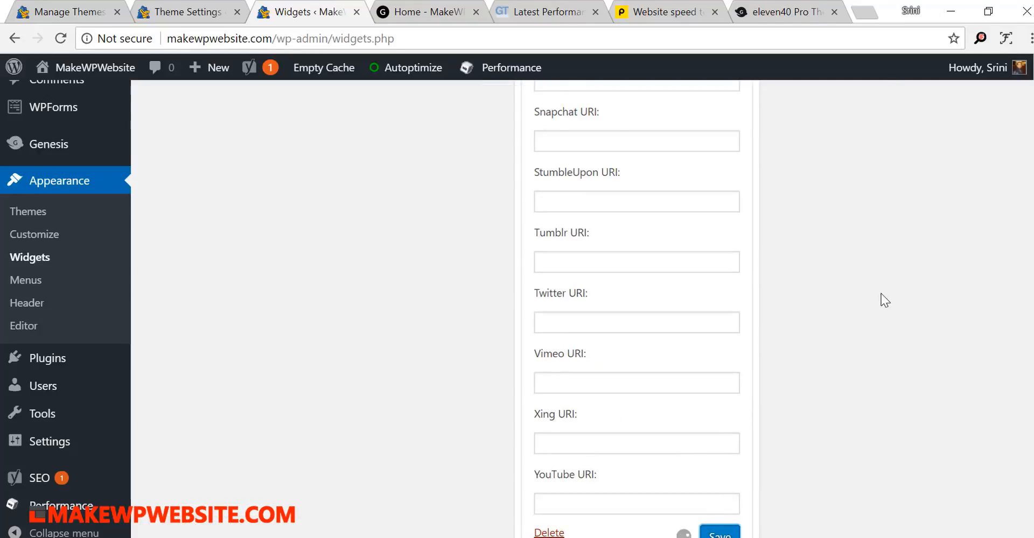
- Reload the site's homepage and check the social icons in the footer widget area
click(431, 12)
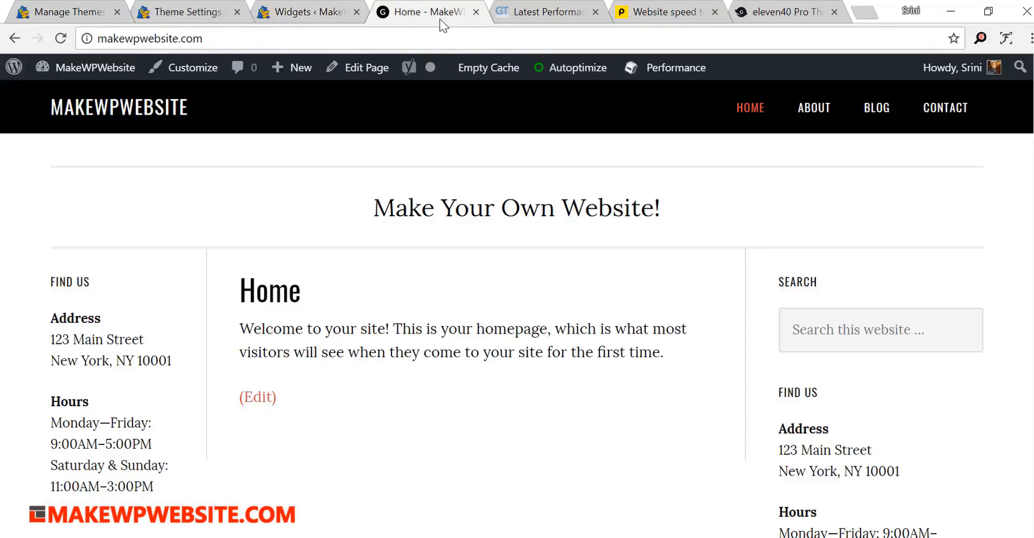
key(F5)
scroll(528, 319, down, 8)
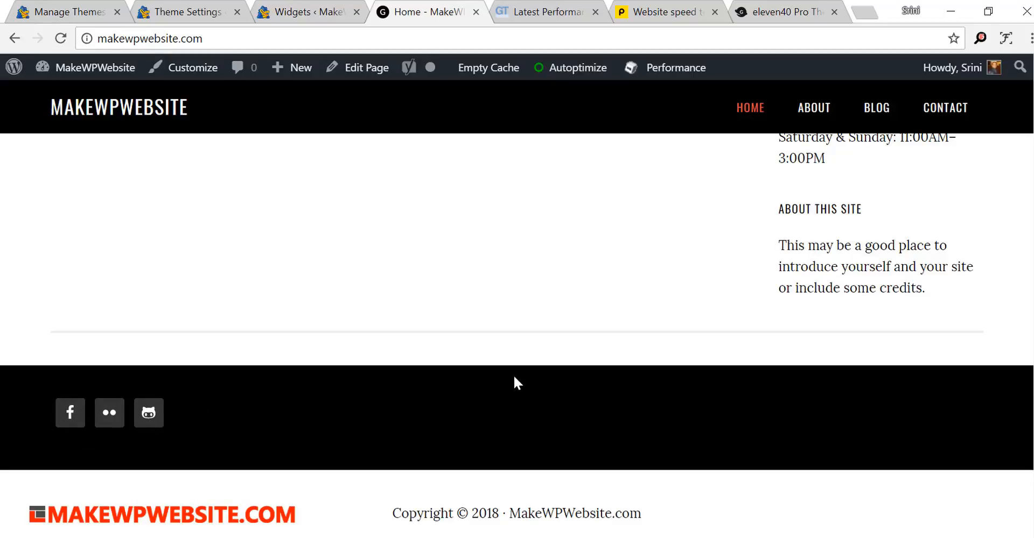
scroll(514, 377, up, 8)
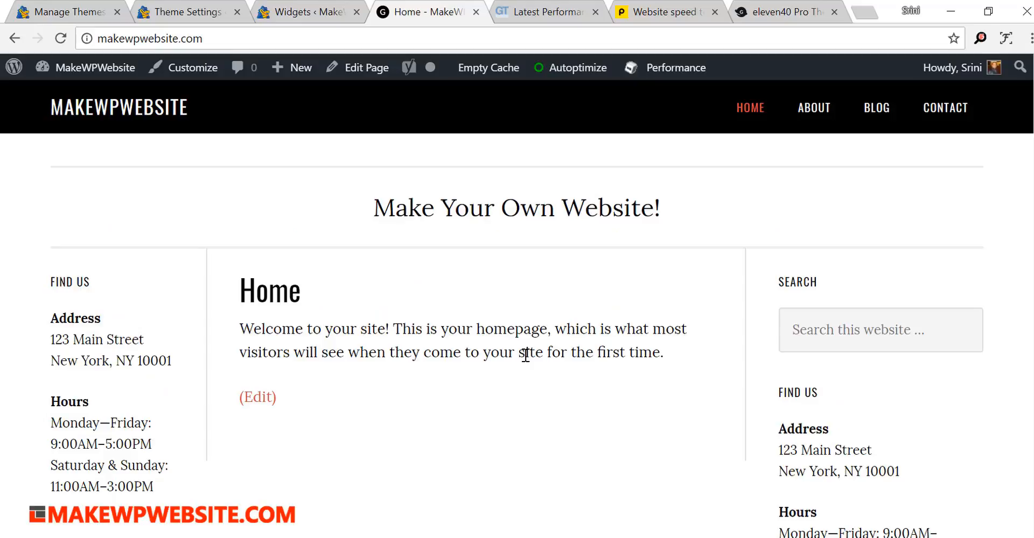
- Return to the widget management page and collapse the Simple Social Icons settings in Footer 1
click(310, 11)
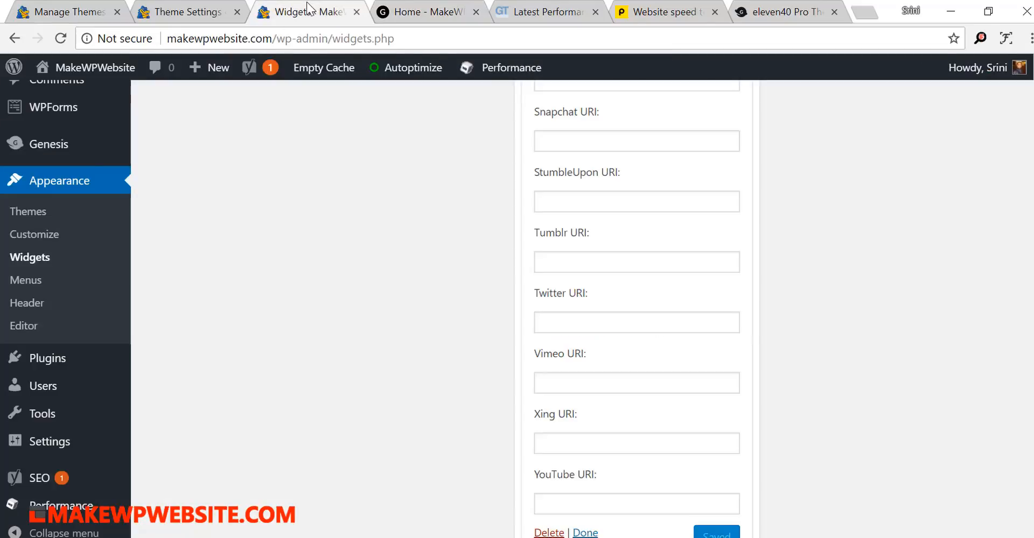
scroll(885, 365, up, 6)
scroll(884, 363, up, 15)
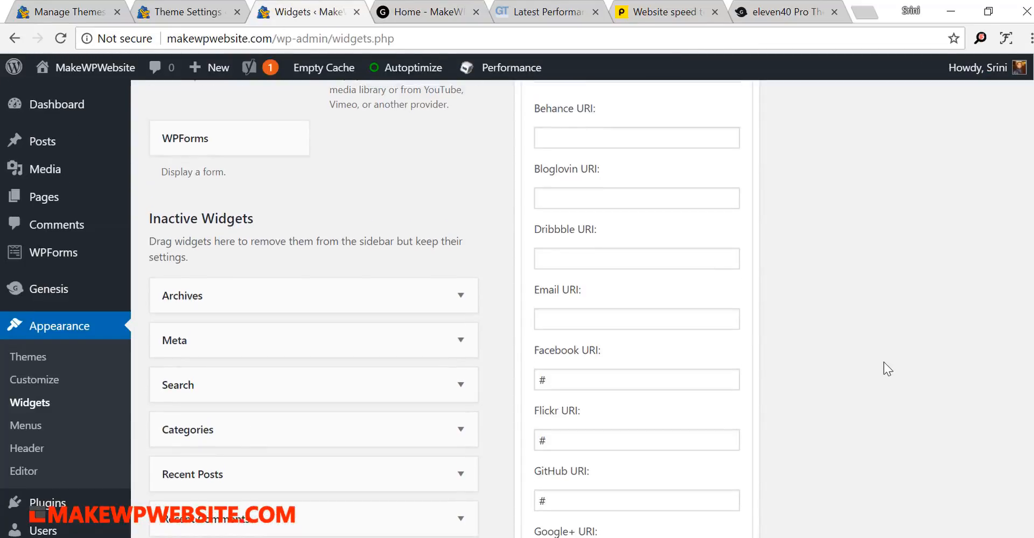
scroll(834, 348, up, 3)
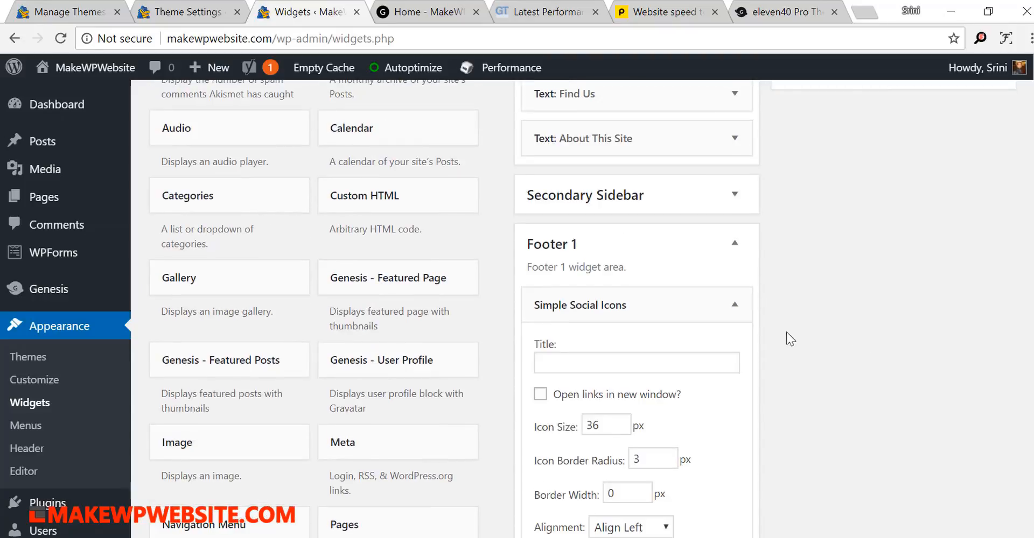
click(734, 305)
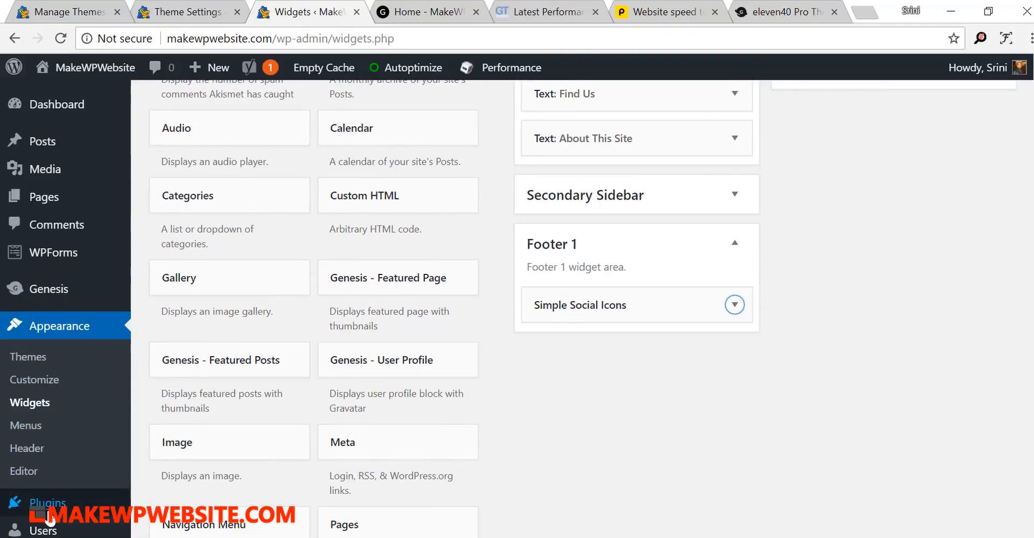
- Open the installed plugins list and look through the active plugins
mouse_move(46, 495)
click(190, 463)
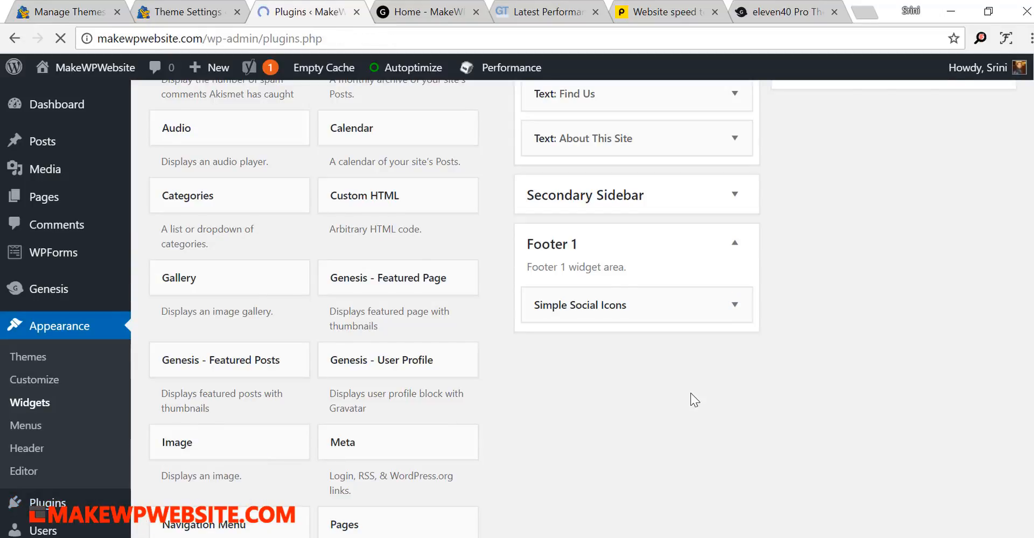
scroll(691, 394, down, 5)
scroll(691, 392, down, 3)
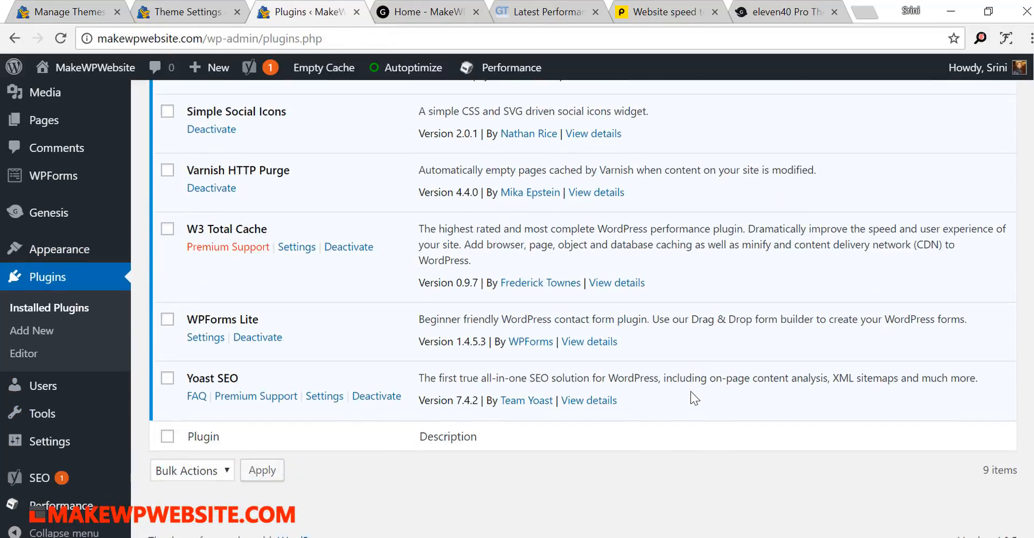
scroll(549, 380, up, 5)
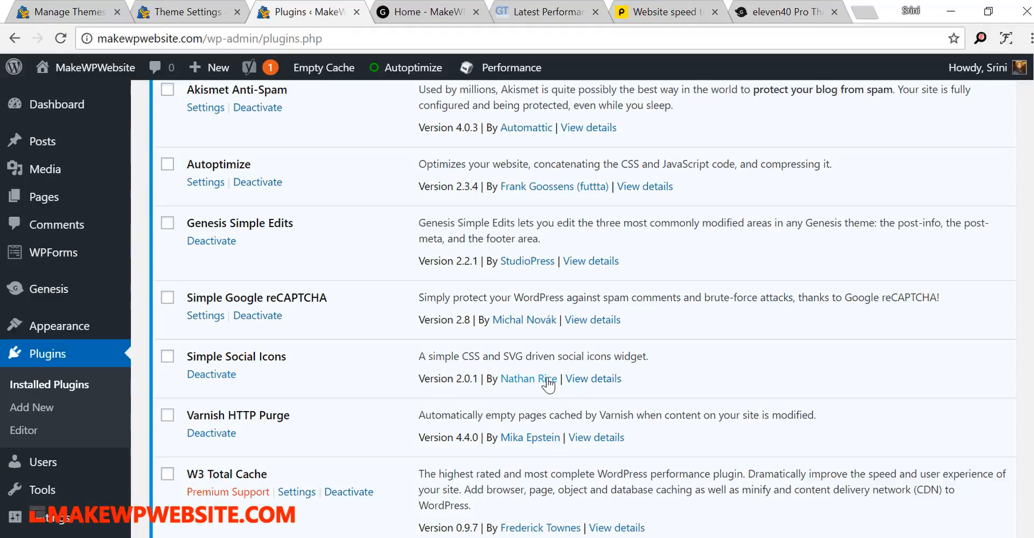